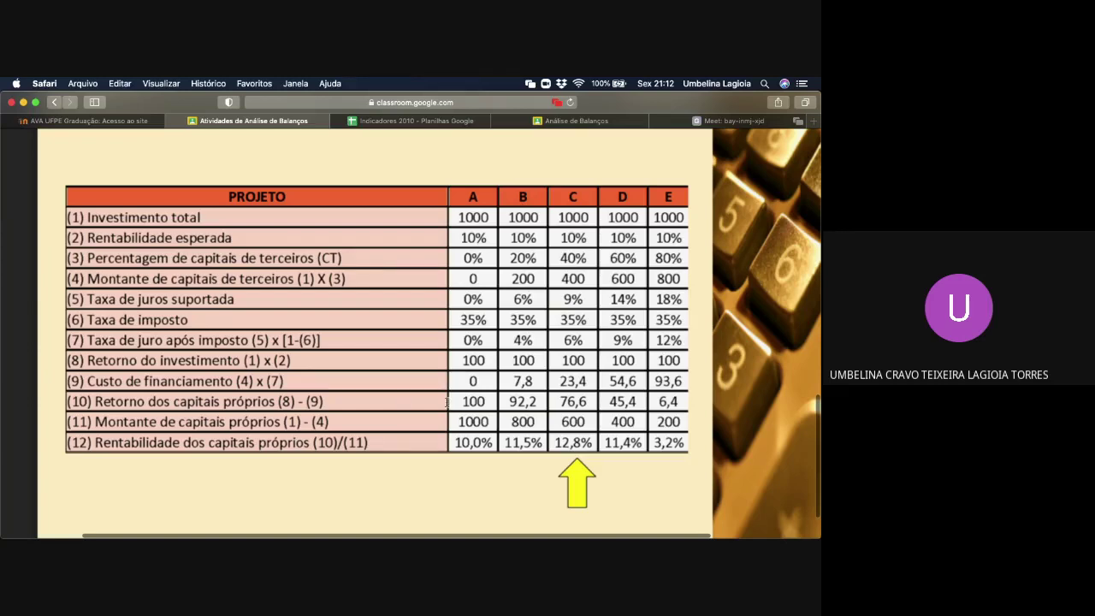
- Review the slides on debt leverage (Alavancagem da dívida), the third-party versus own capital split, and the capital structure indices
scroll(446, 402, "down", 5)
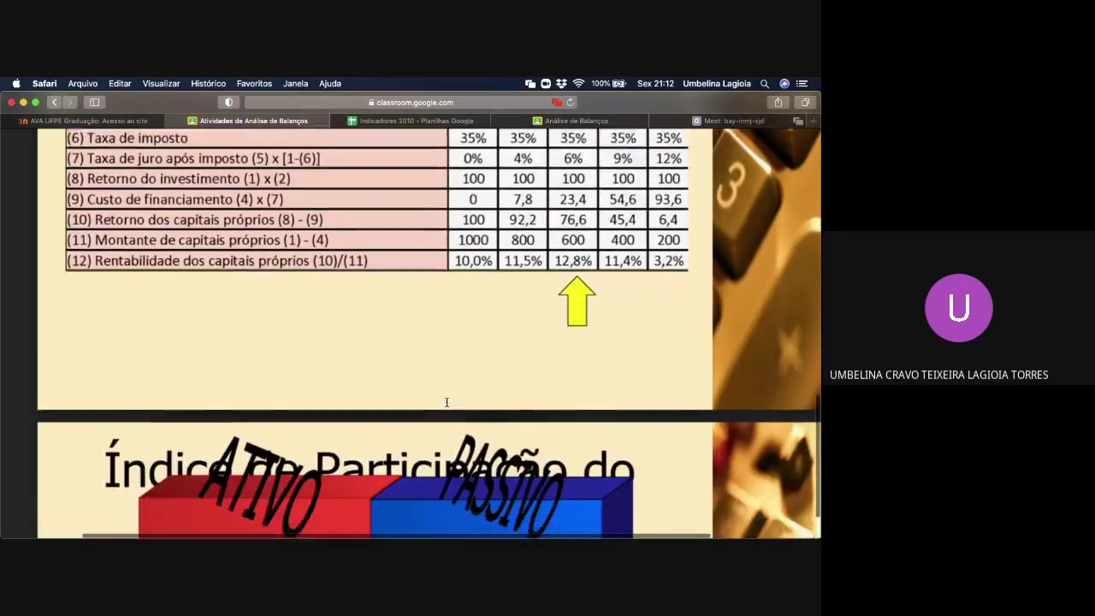
scroll(447, 402, "down", 8)
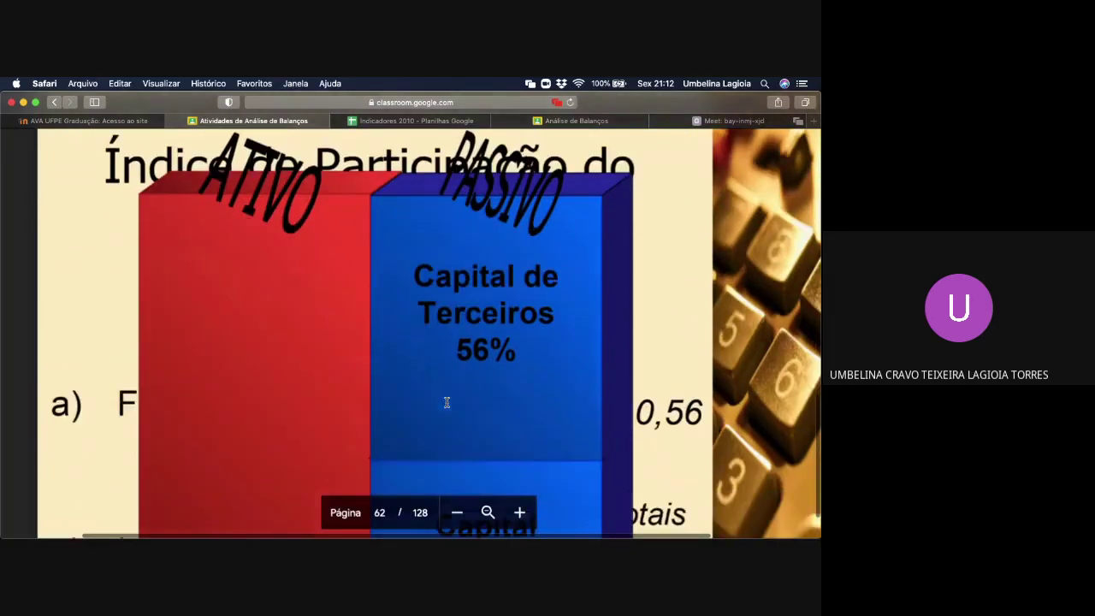
scroll(446, 402, "down", 1)
scroll(447, 402, "up", 1)
scroll(446, 402, "down", 1)
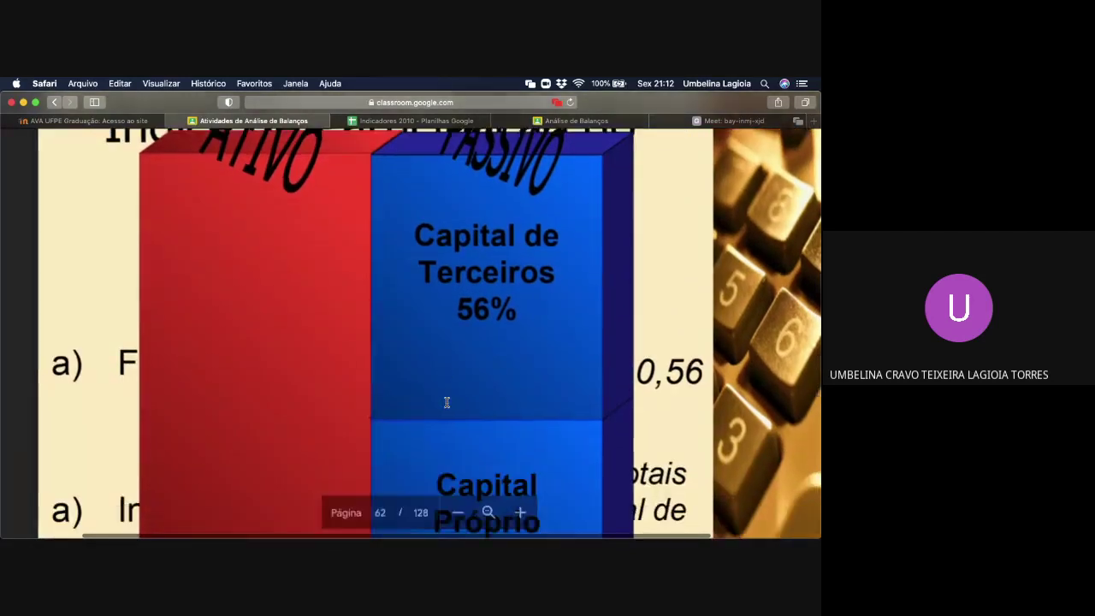
scroll(447, 403, "down", 1)
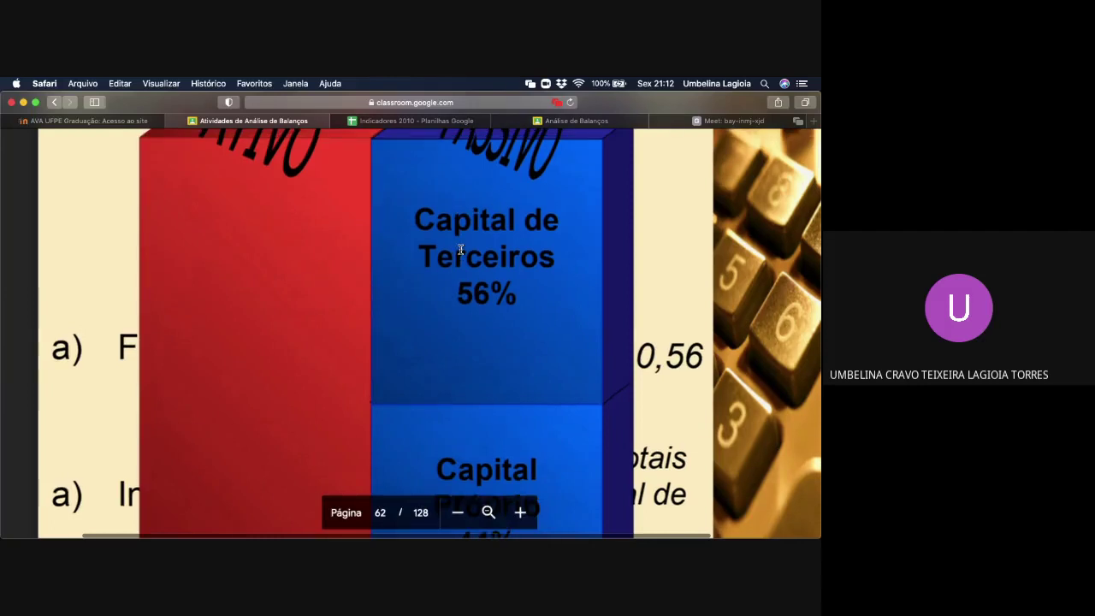
scroll(461, 249, "up", 1)
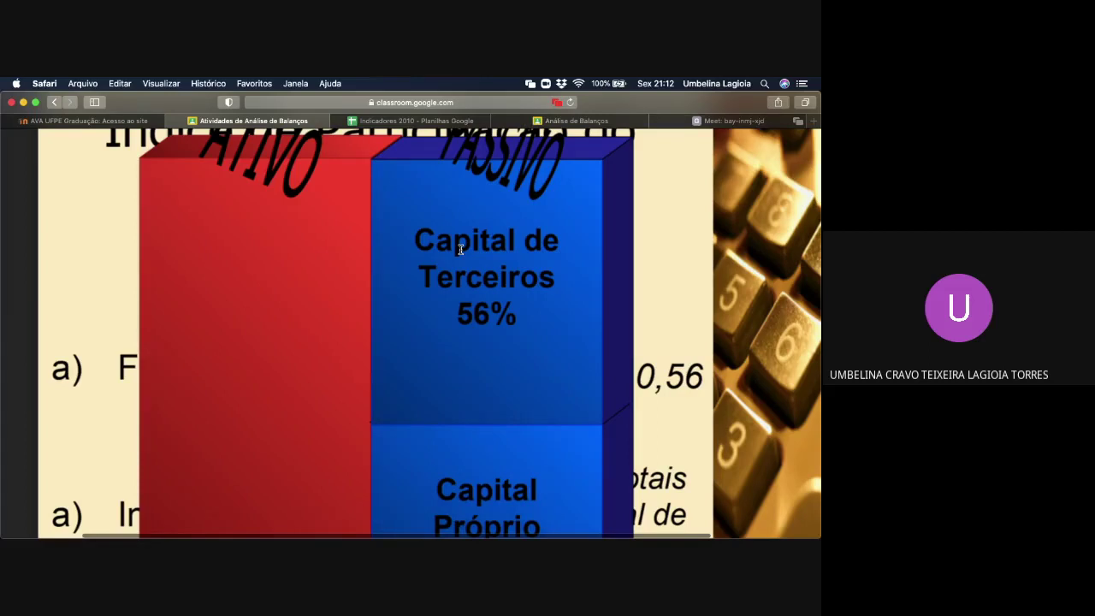
scroll(461, 249, "down", 1)
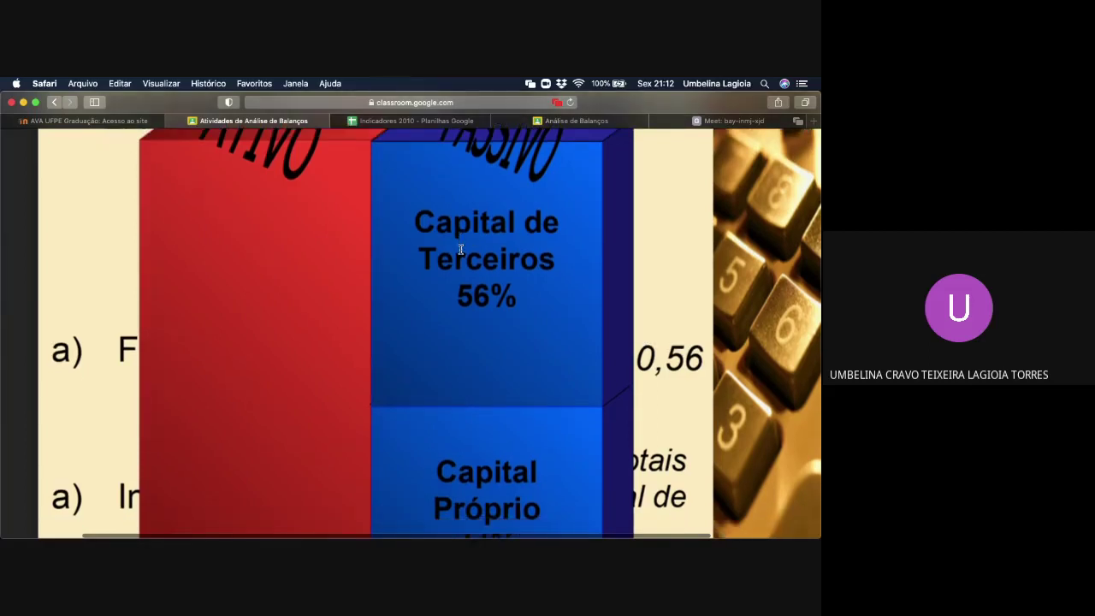
scroll(460, 249, "down", 2)
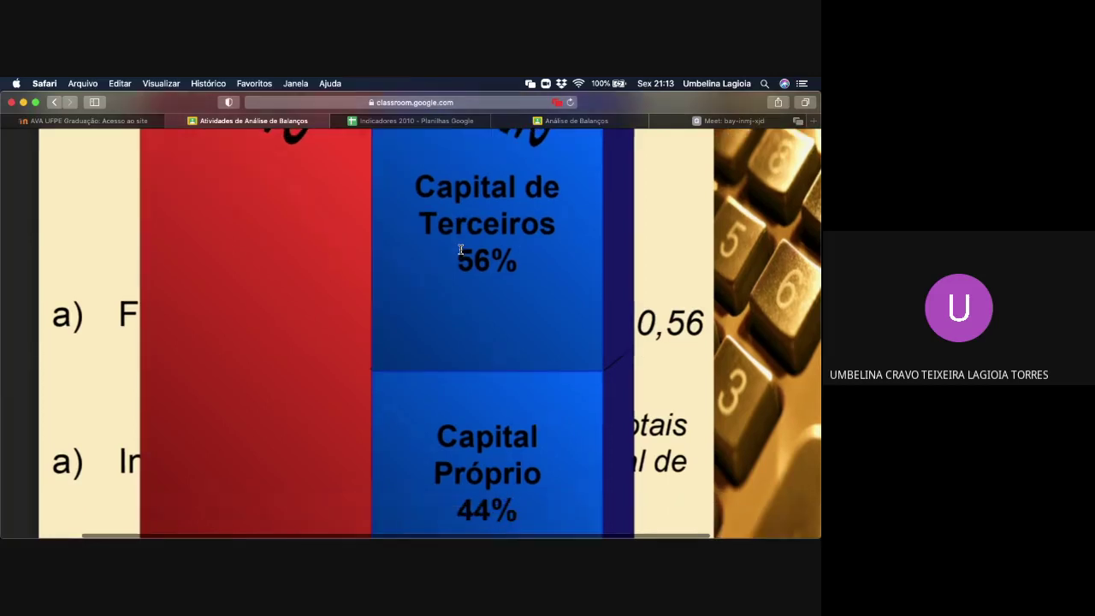
scroll(460, 249, "up", 14)
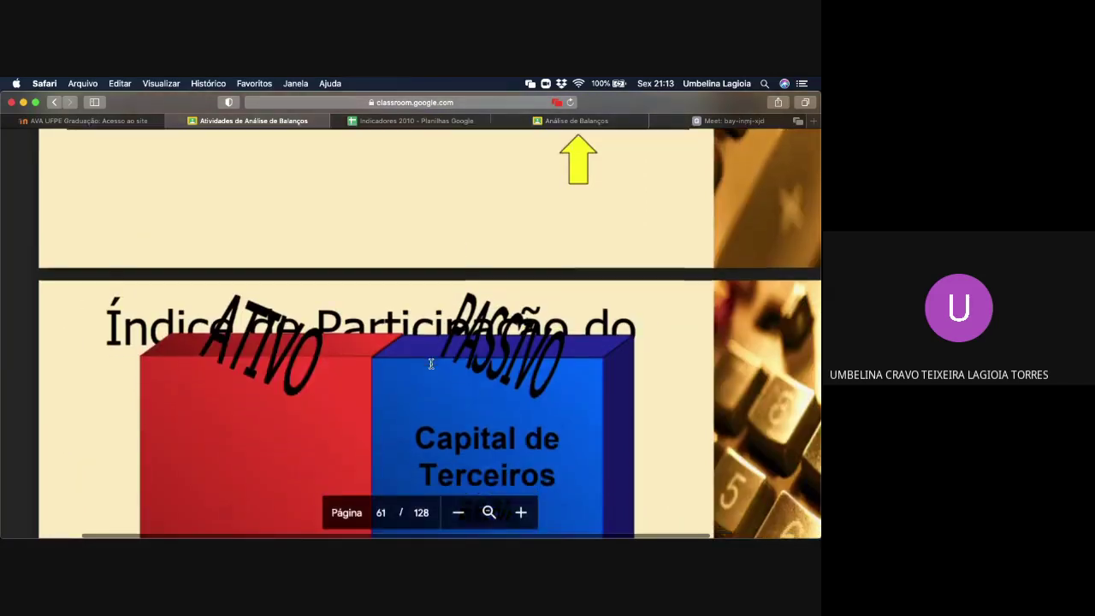
scroll(431, 363, "down", 6)
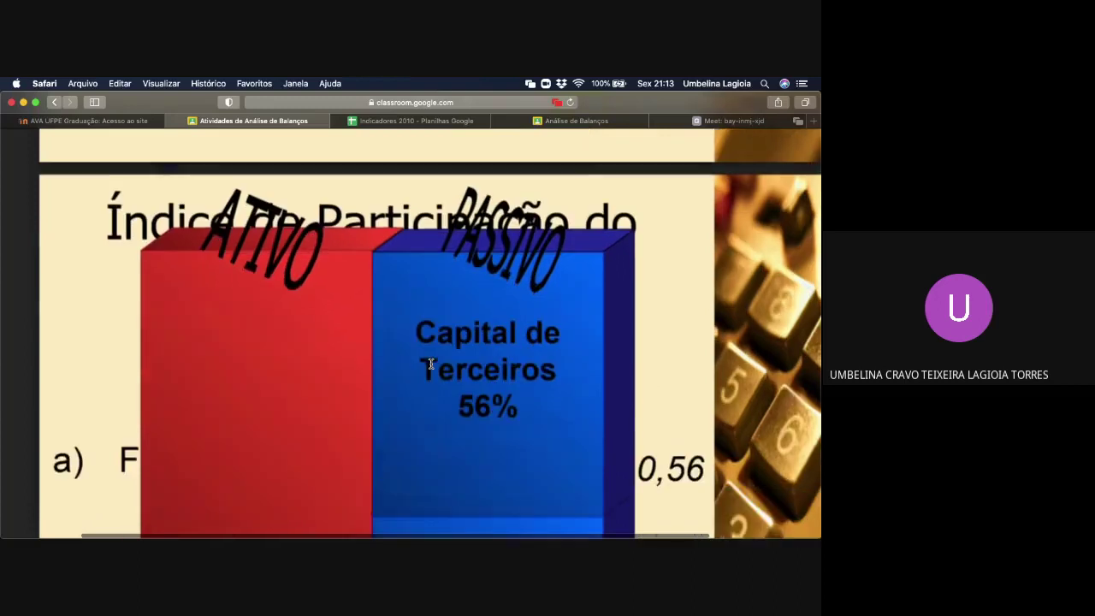
scroll(432, 364, "down", 7)
scroll(413, 263, "up", 5)
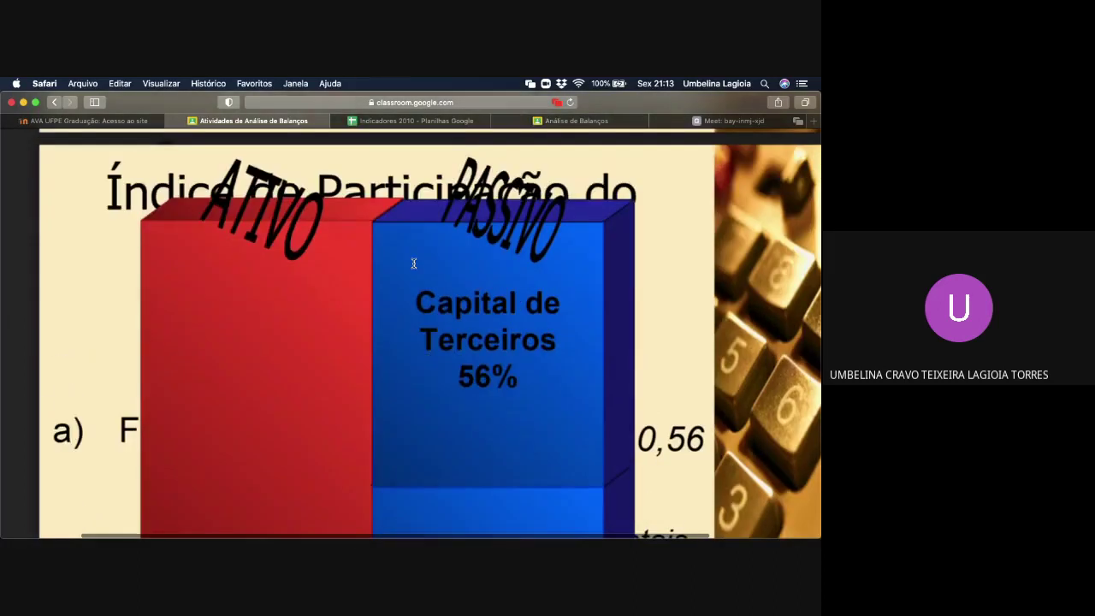
scroll(427, 278, "up", 1)
scroll(427, 278, "down", 3)
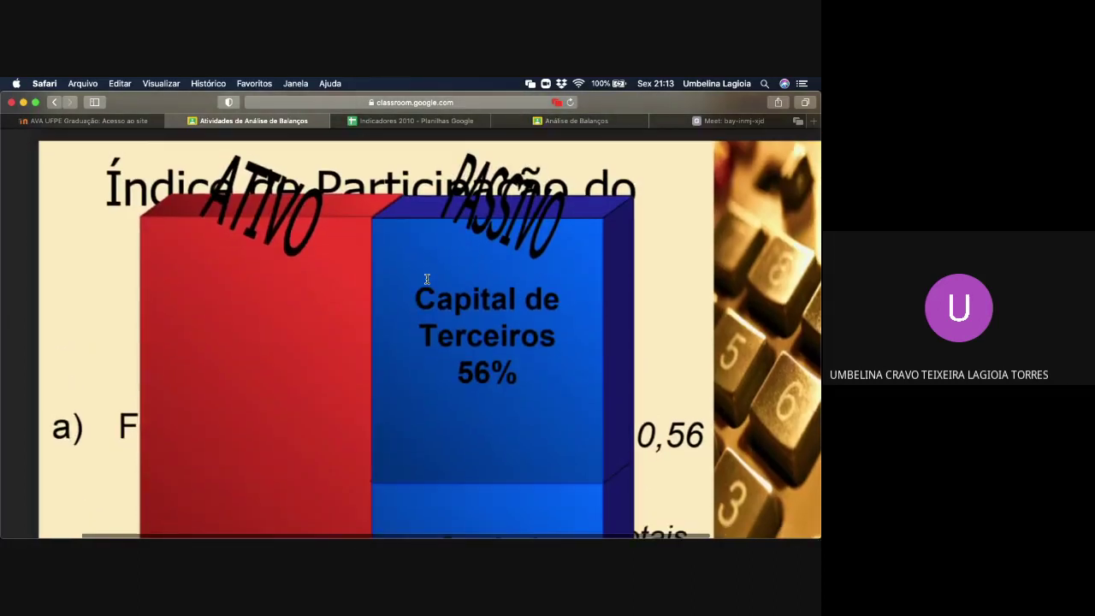
scroll(427, 279, "up", 5)
scroll(427, 279, "up", 15)
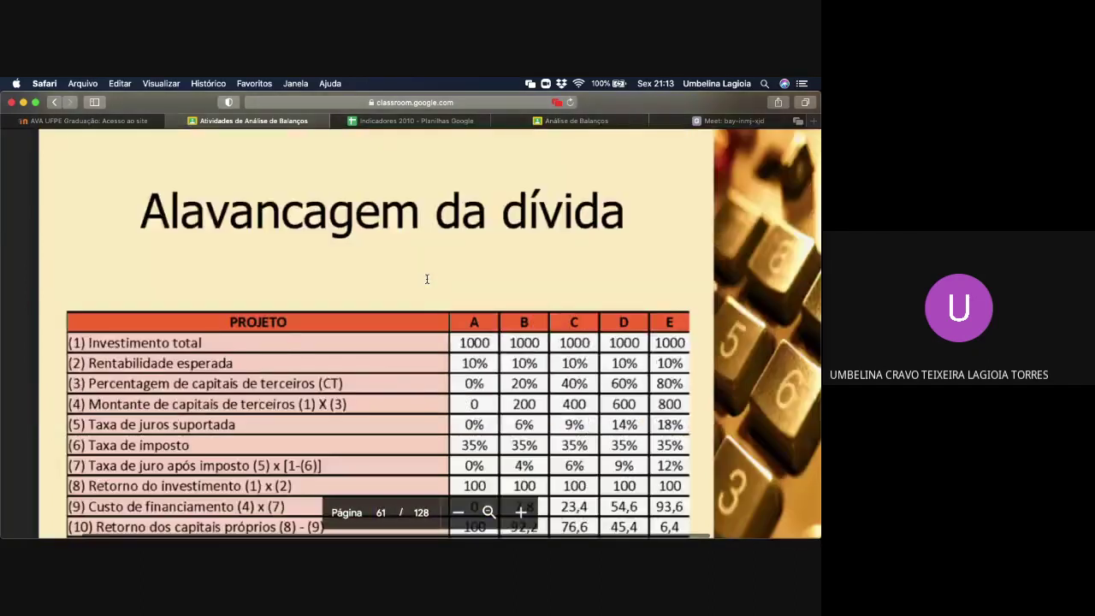
scroll(427, 279, "up", 5)
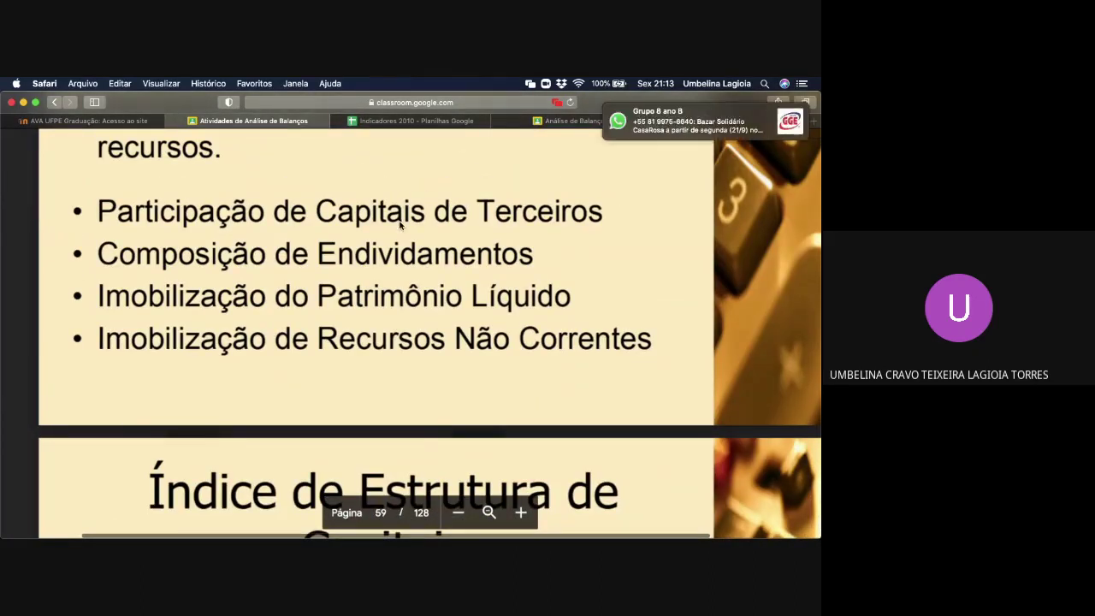
scroll(400, 331, "down", 12)
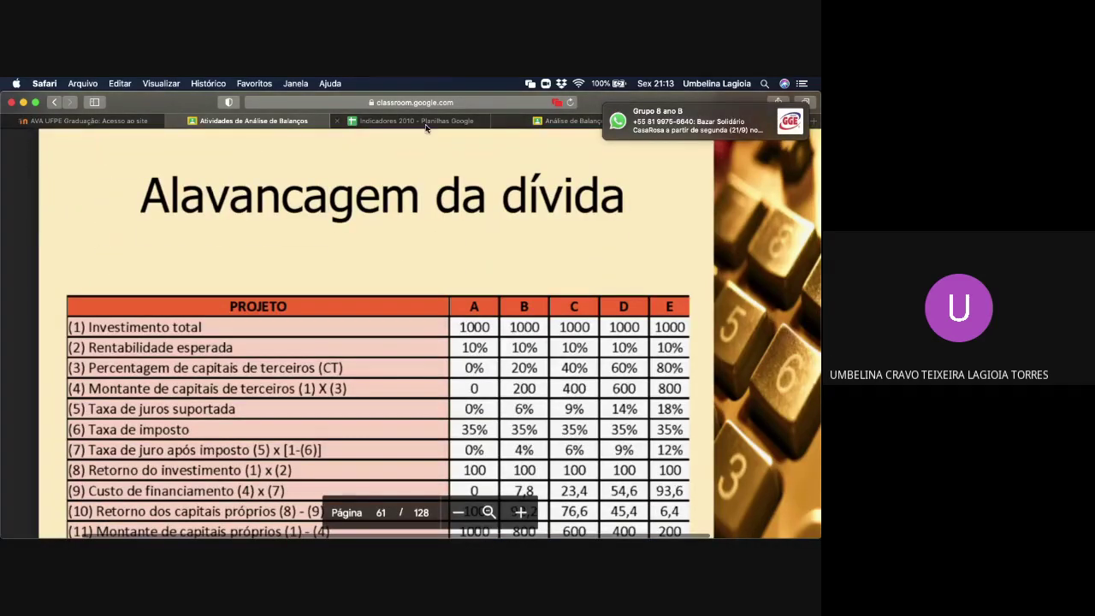
- Switch to the Indicadores 2010 spreadsheet and select FERBASA's 2015 cell in the Participação Capitais Terceiros table
left_click(426, 120)
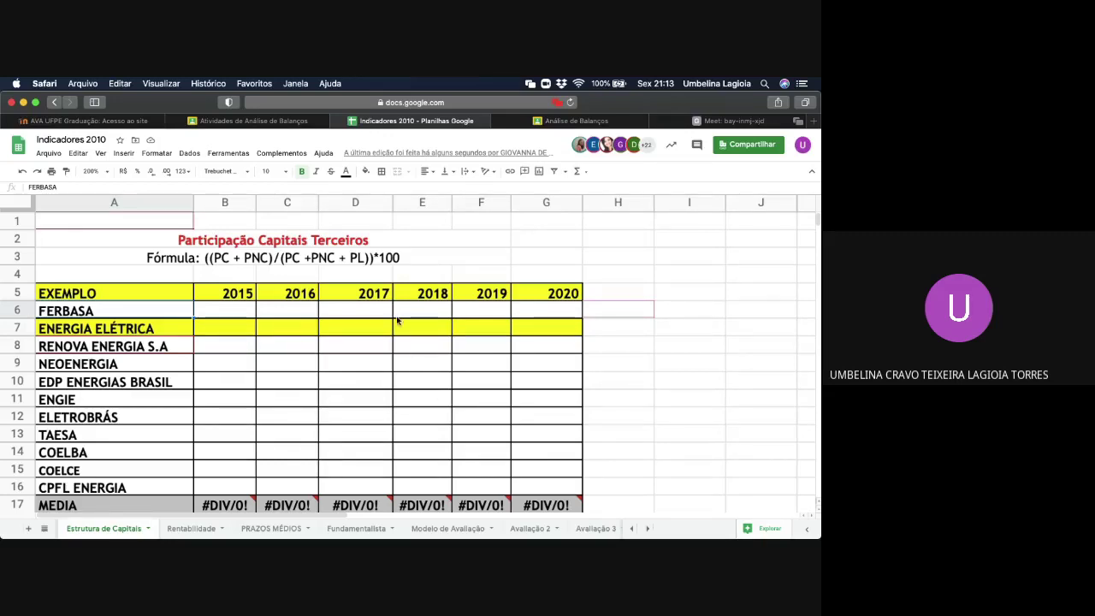
left_click(245, 310)
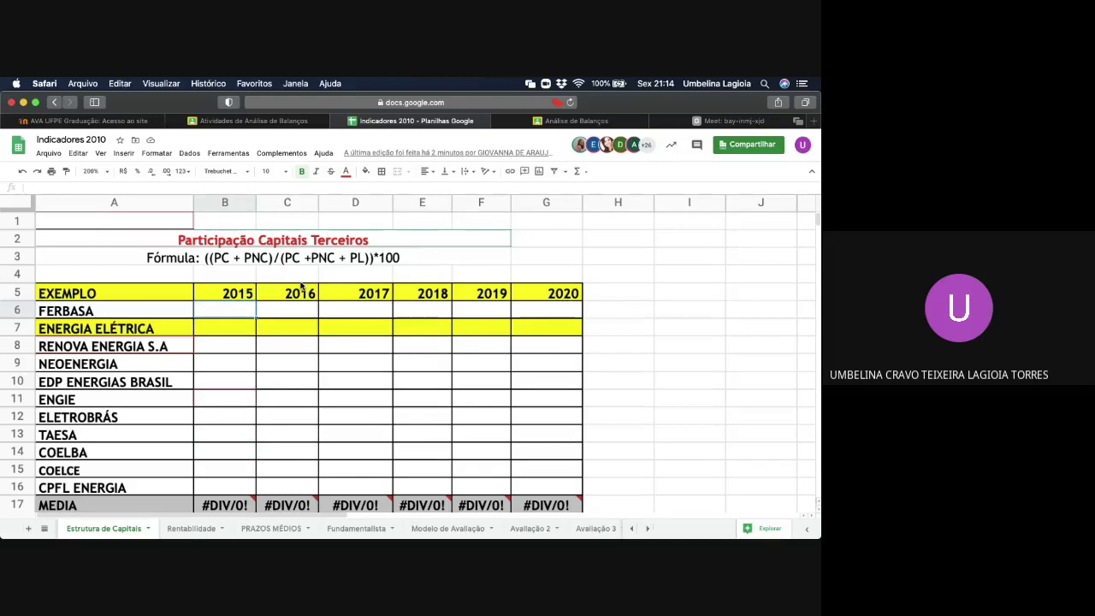
type("=")
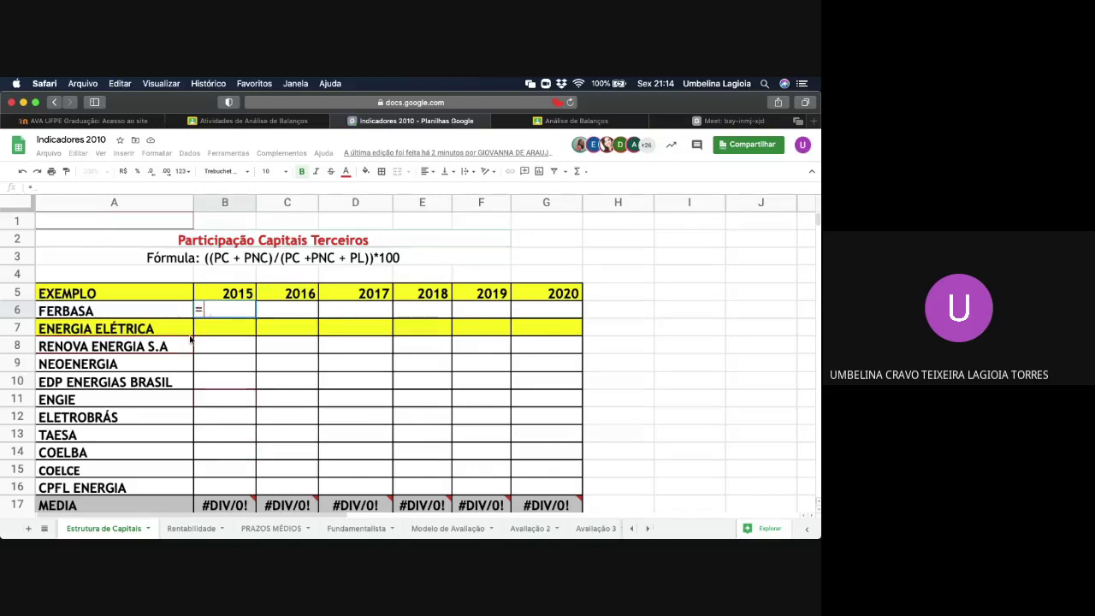
type("(")
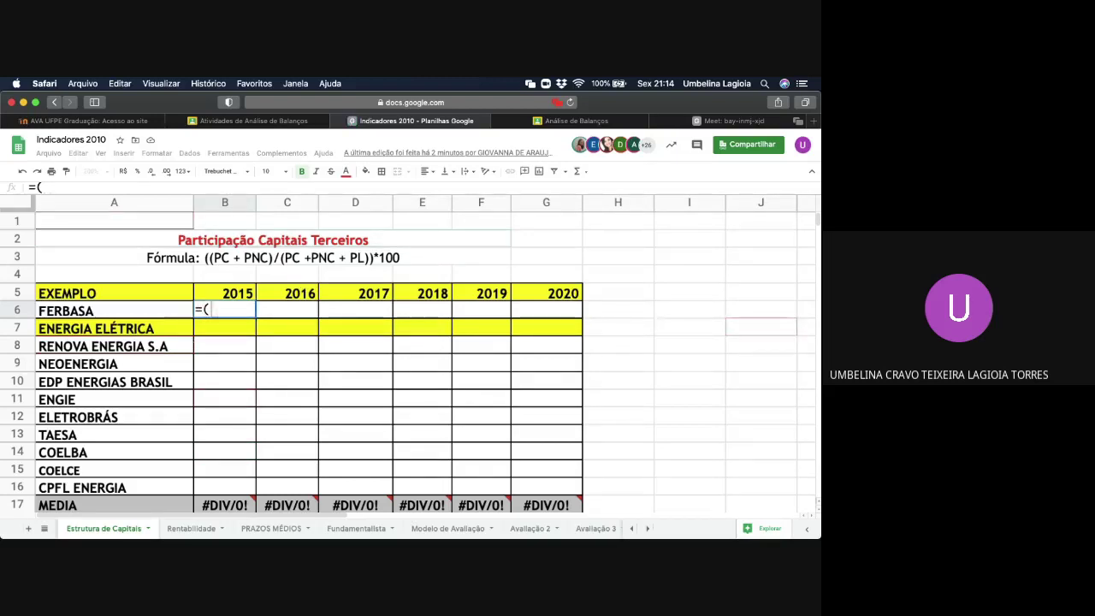
left_click(44, 531)
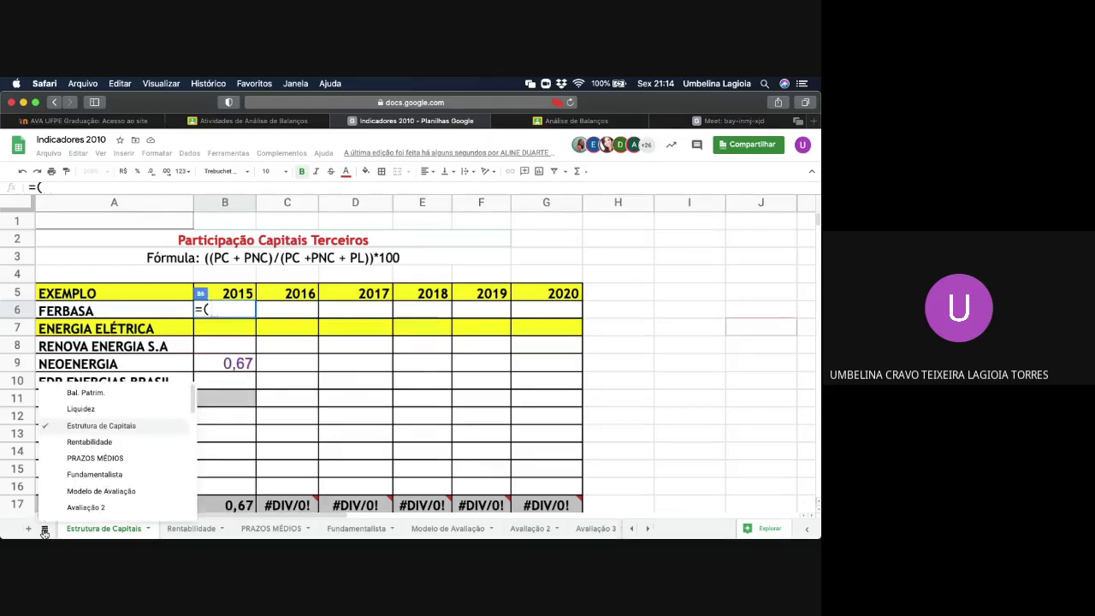
left_click(88, 394)
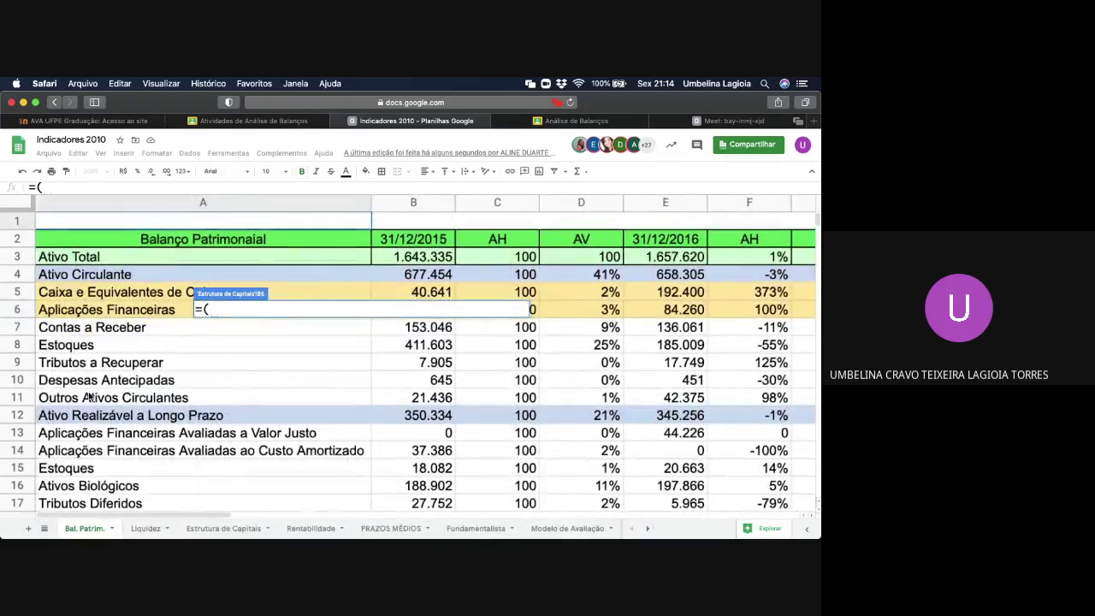
scroll(376, 399, "down", 3)
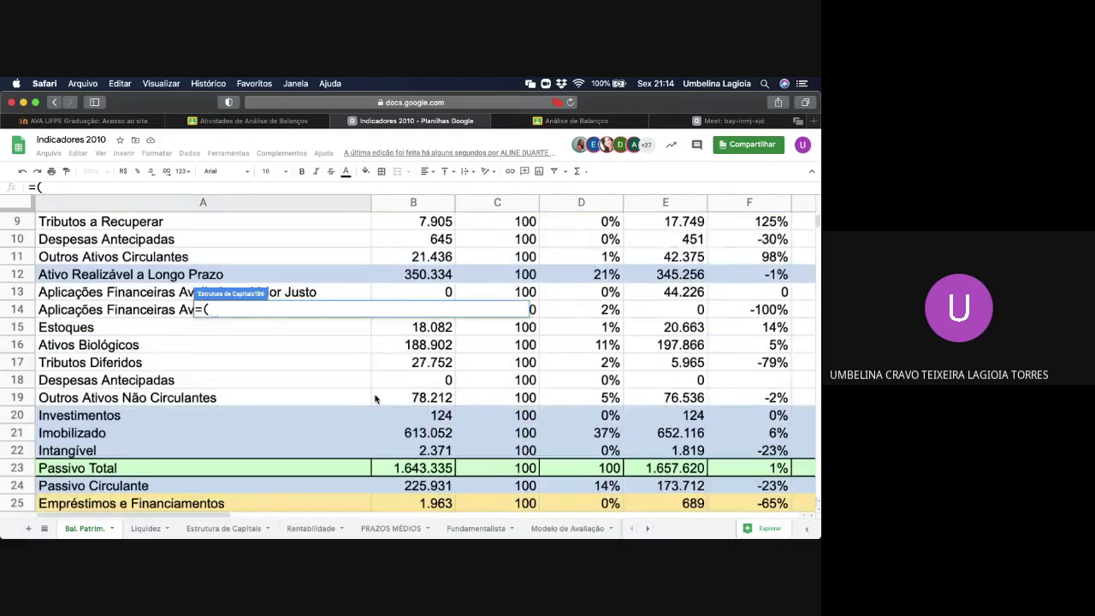
scroll(374, 398, "down", 5)
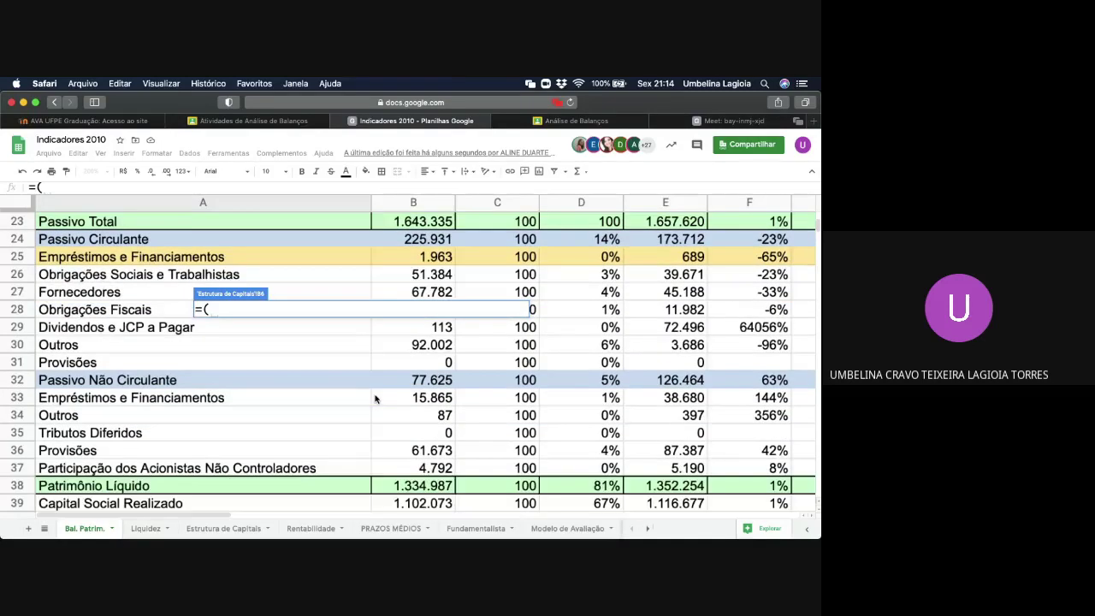
scroll(375, 399, "up", 1)
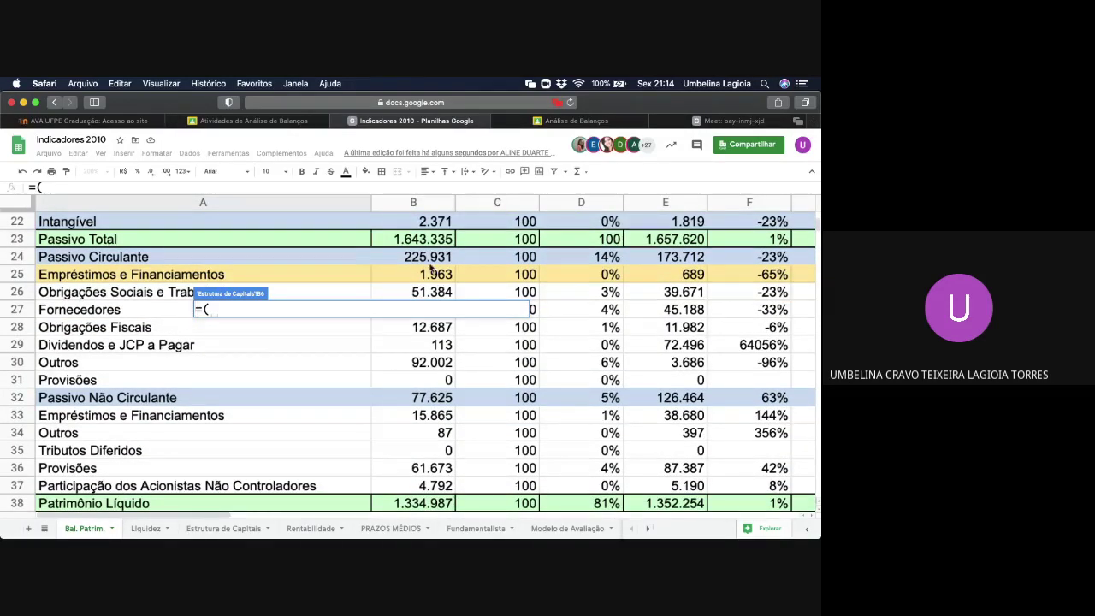
left_click(431, 259)
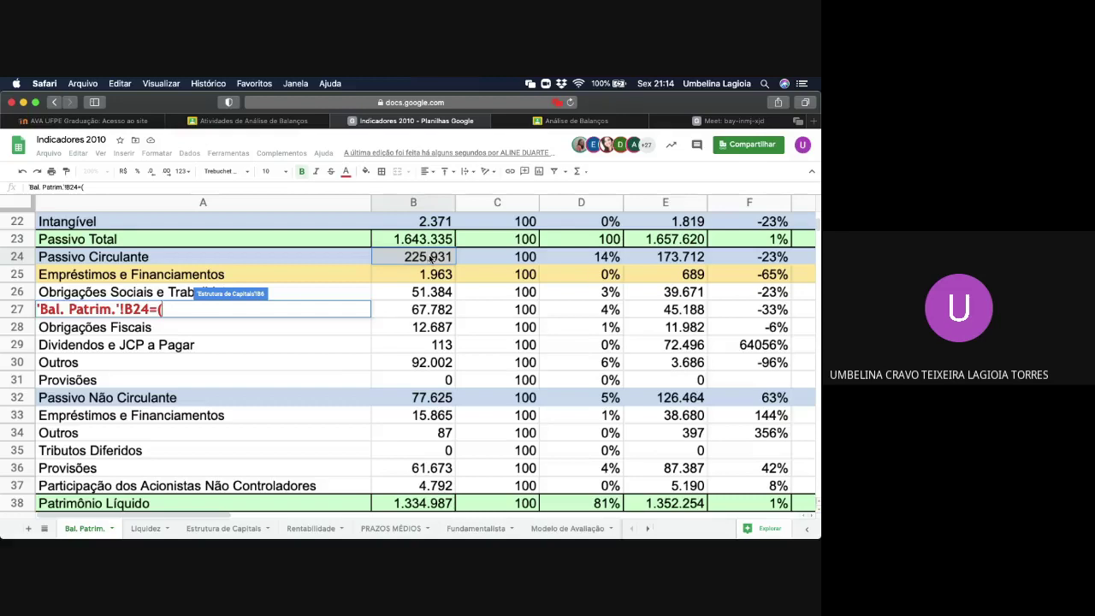
type("+")
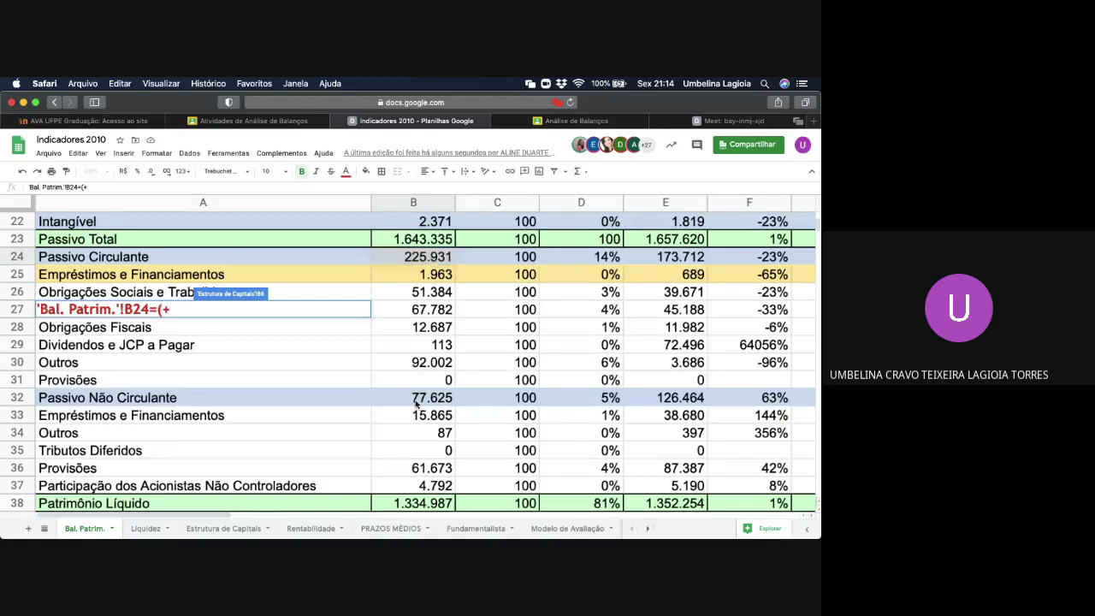
key("Return")
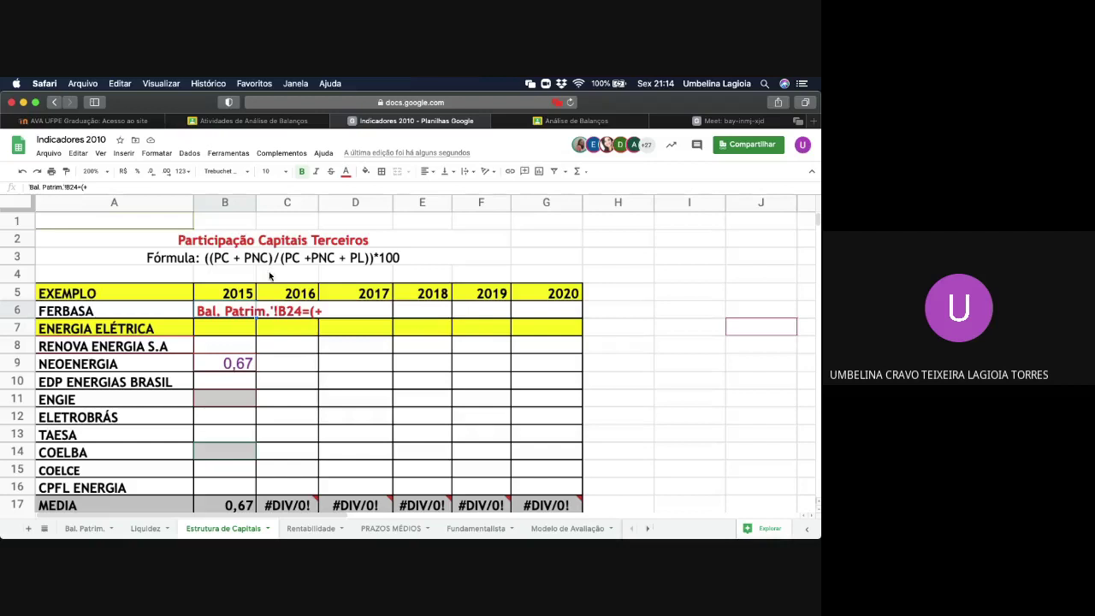
left_click(242, 343)
left_click(242, 312)
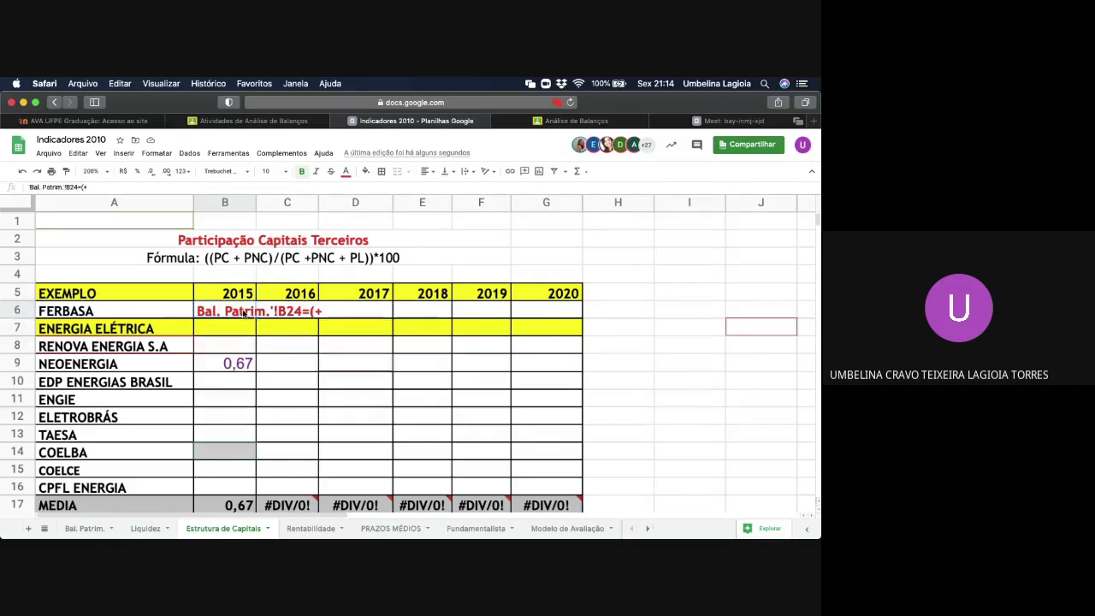
key("Delete")
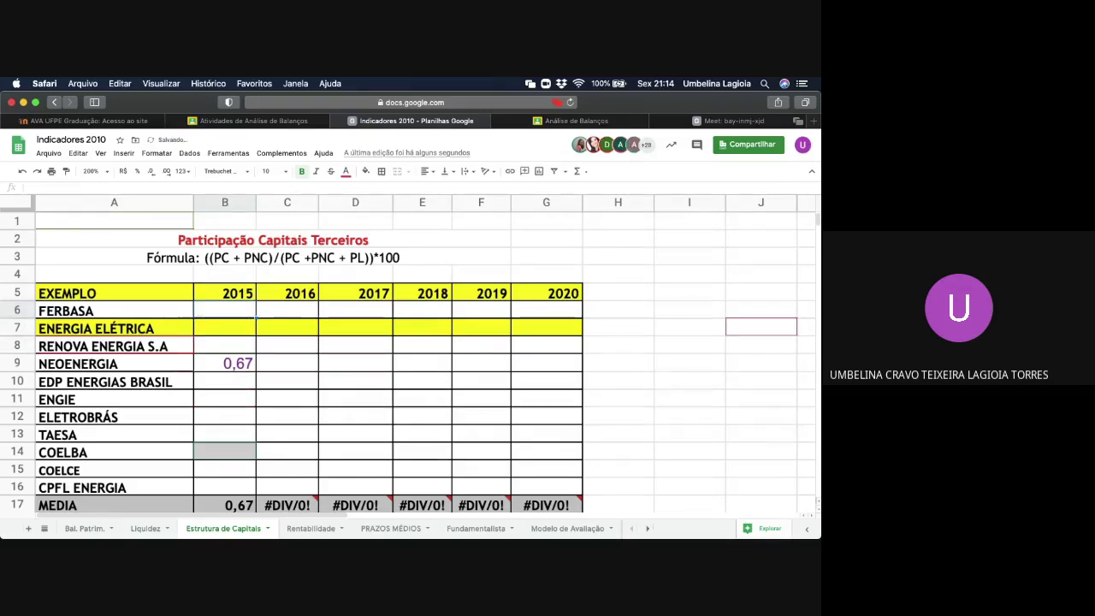
- Enter ('Bal. Patrim.'!B24+'Bal. Patrim.'!B32)/'Bal. Patrim.'!B23 as the formula in FERBASA's 2015 cell: current plus non-current liabilities over Passivo Total
type("=")
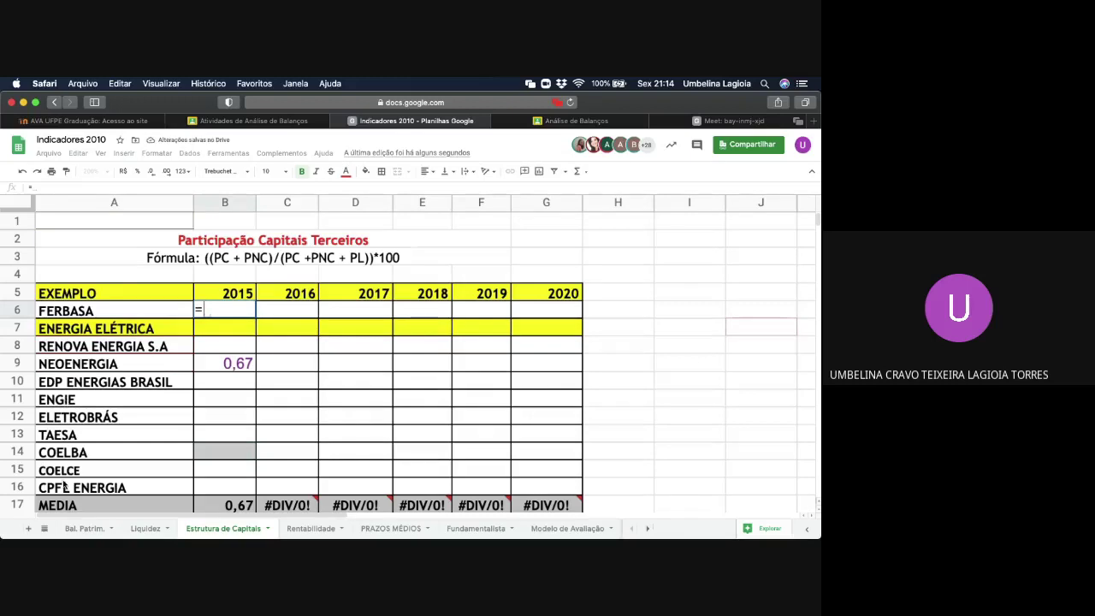
left_click(84, 527)
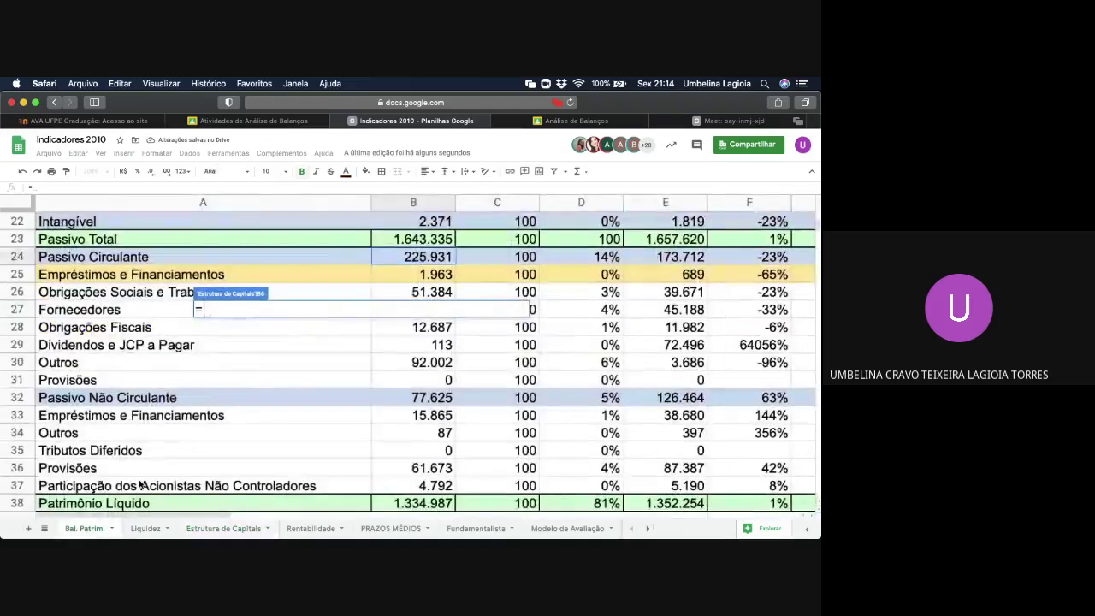
left_click(426, 258)
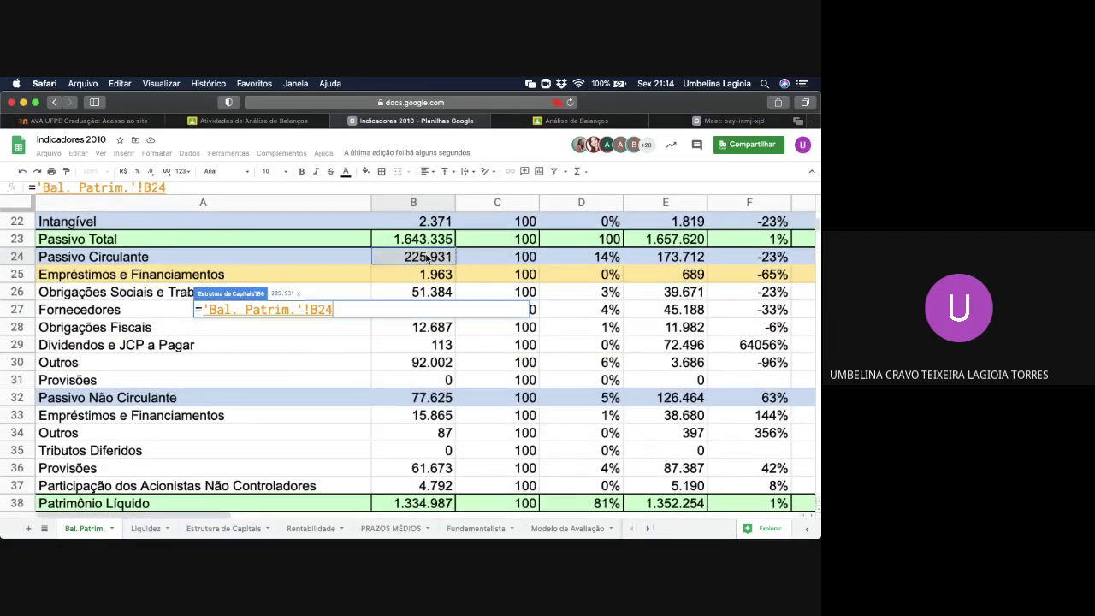
left_click(35, 192)
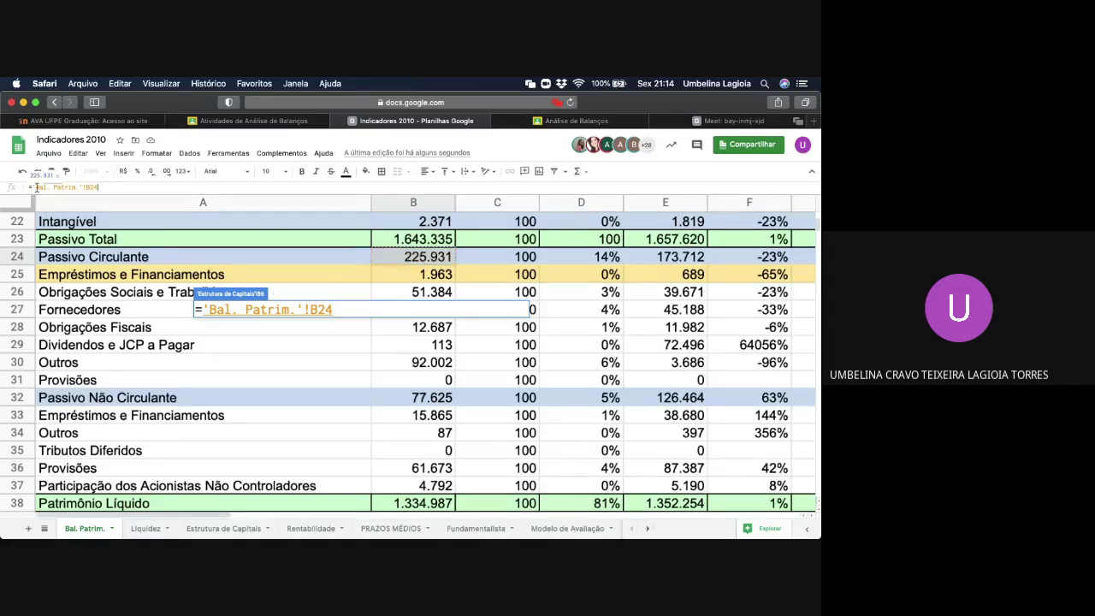
type("(")
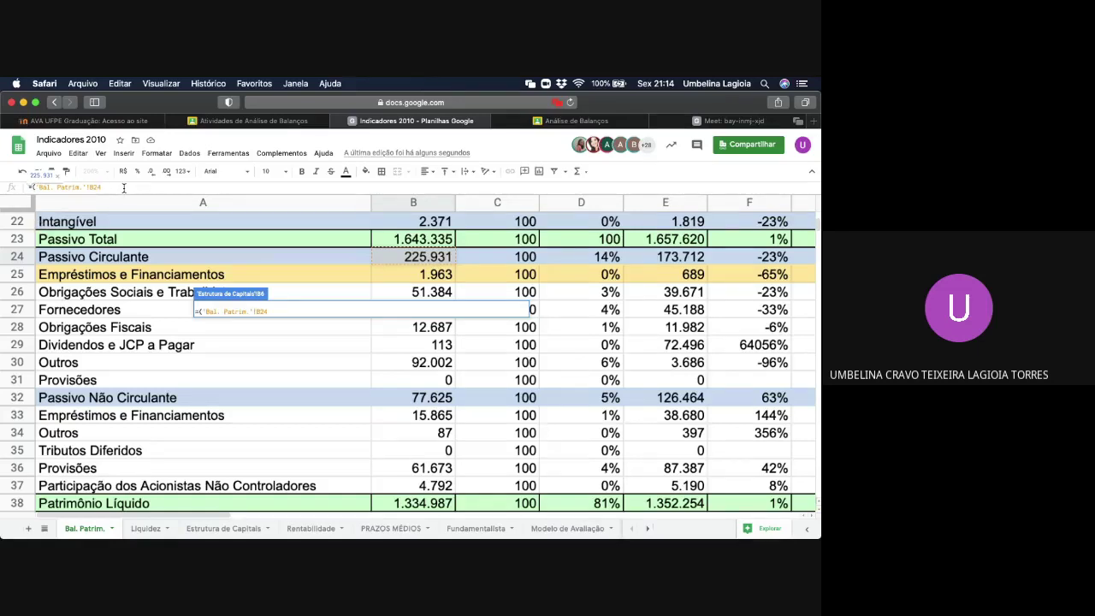
type("+")
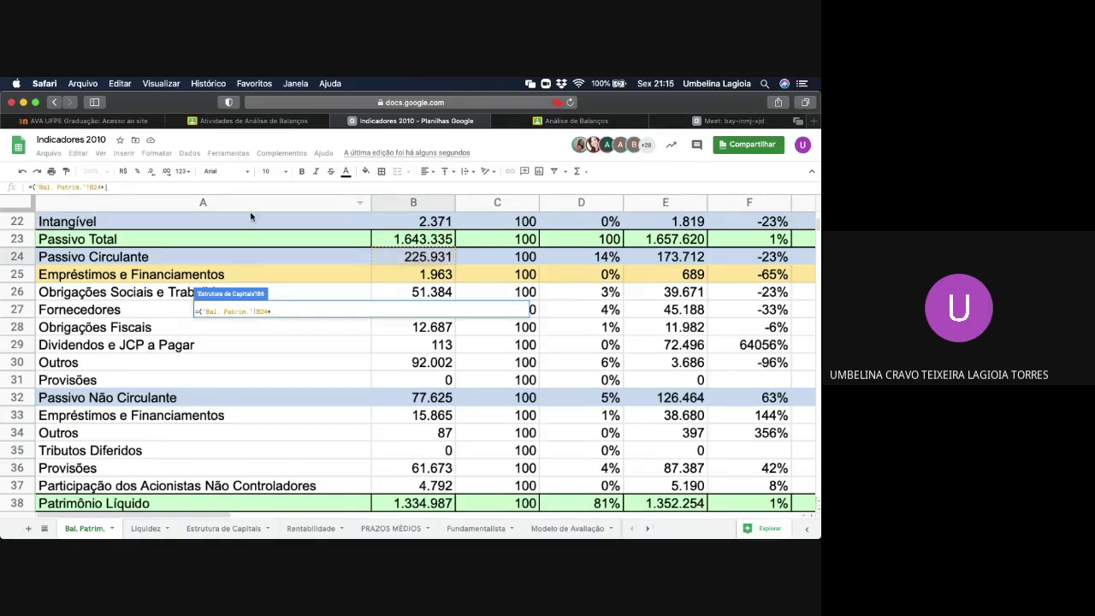
left_click(391, 401)
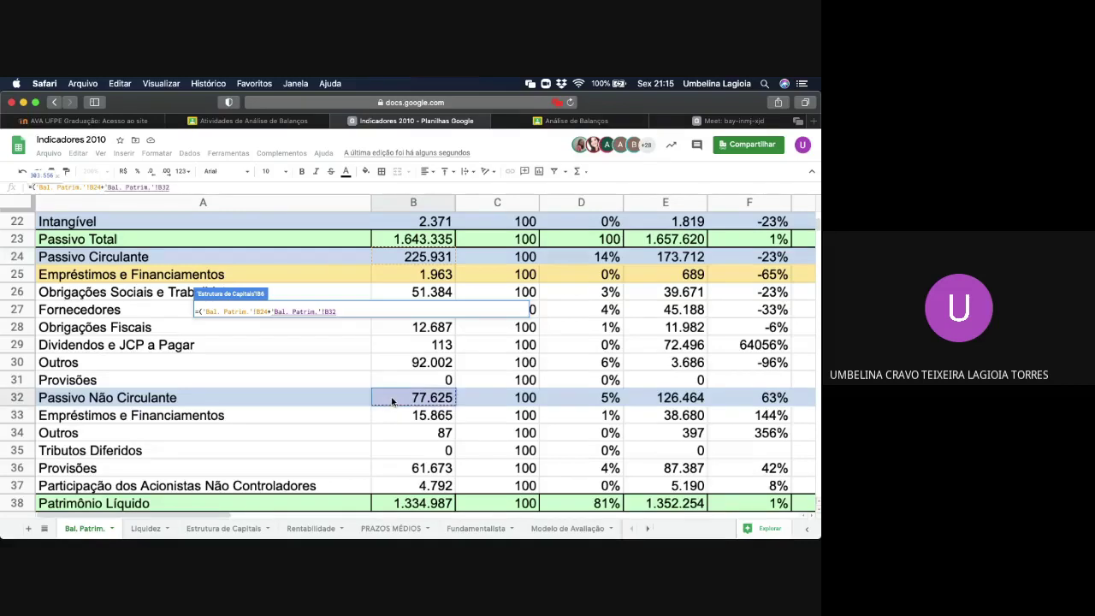
type(")")
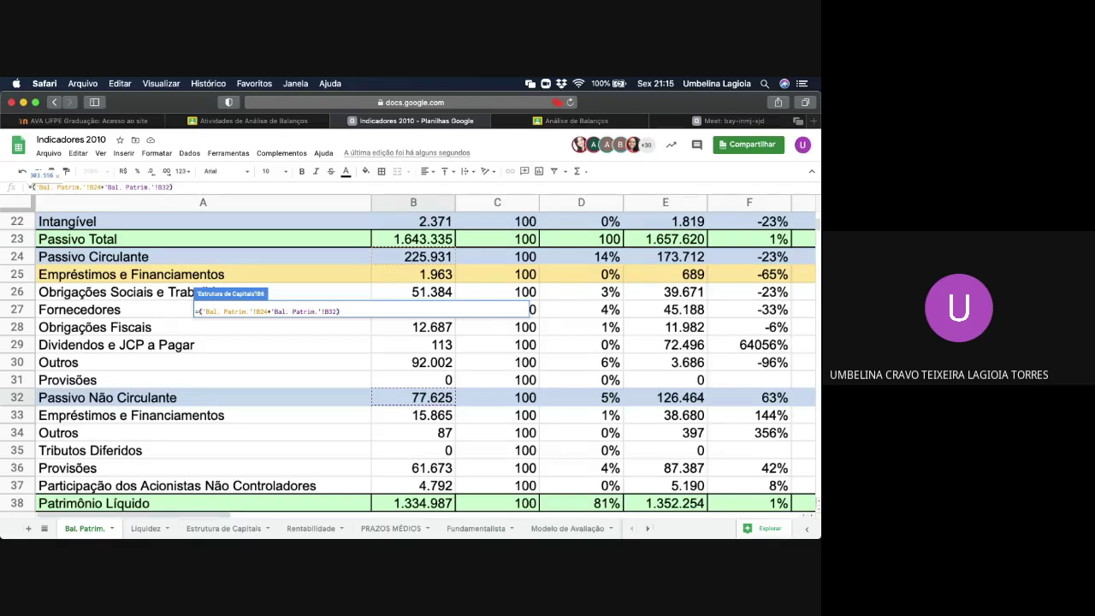
type("/")
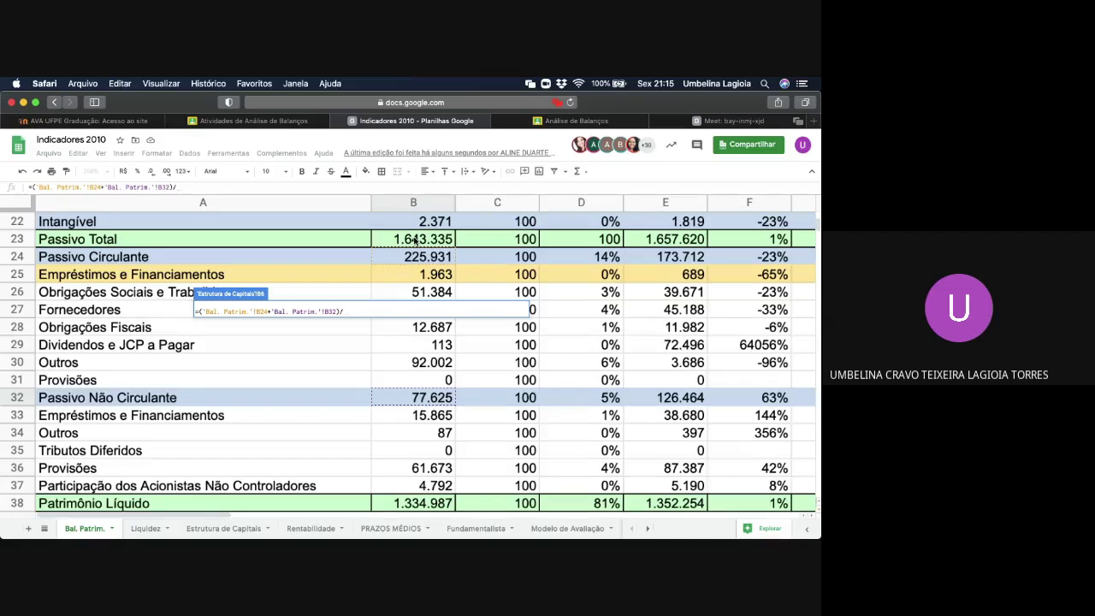
left_click(415, 243)
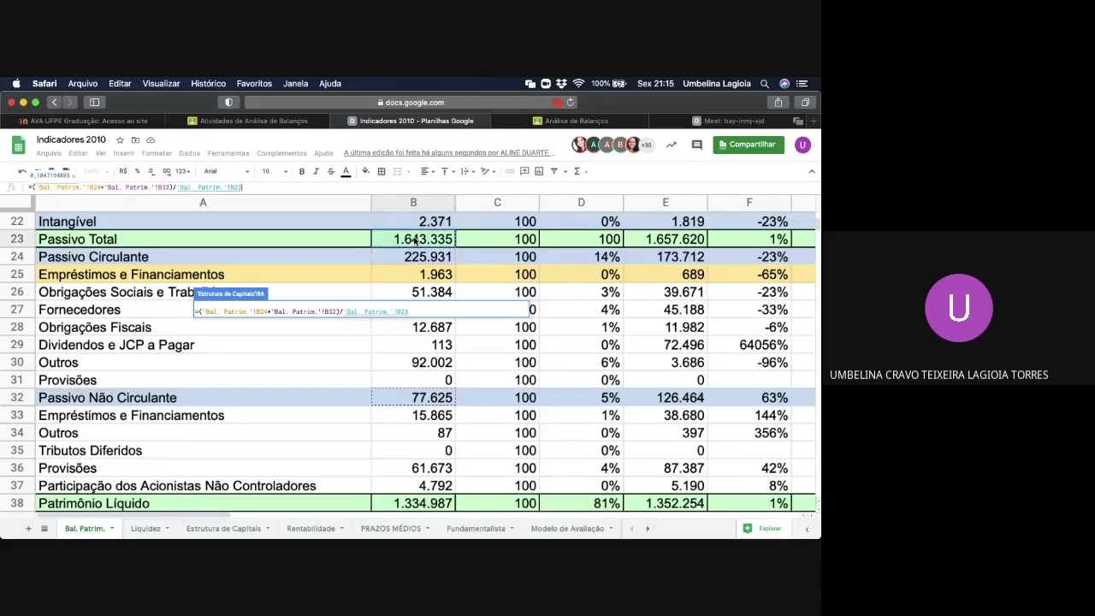
key("Return")
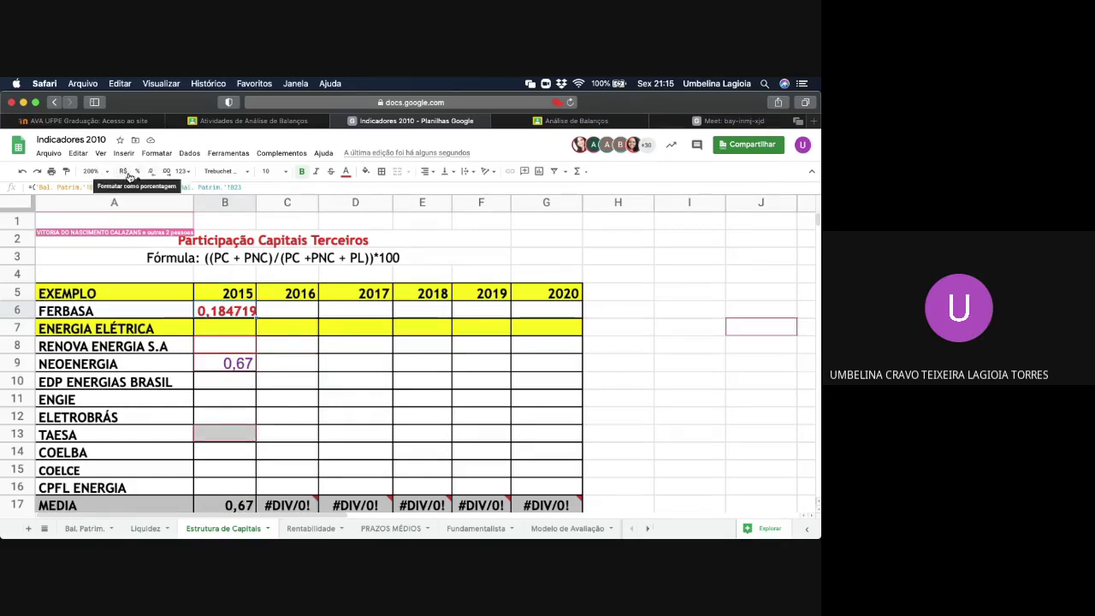
- Format FERBASA's 2015 index as a percentage with no decimal places
left_click(140, 172)
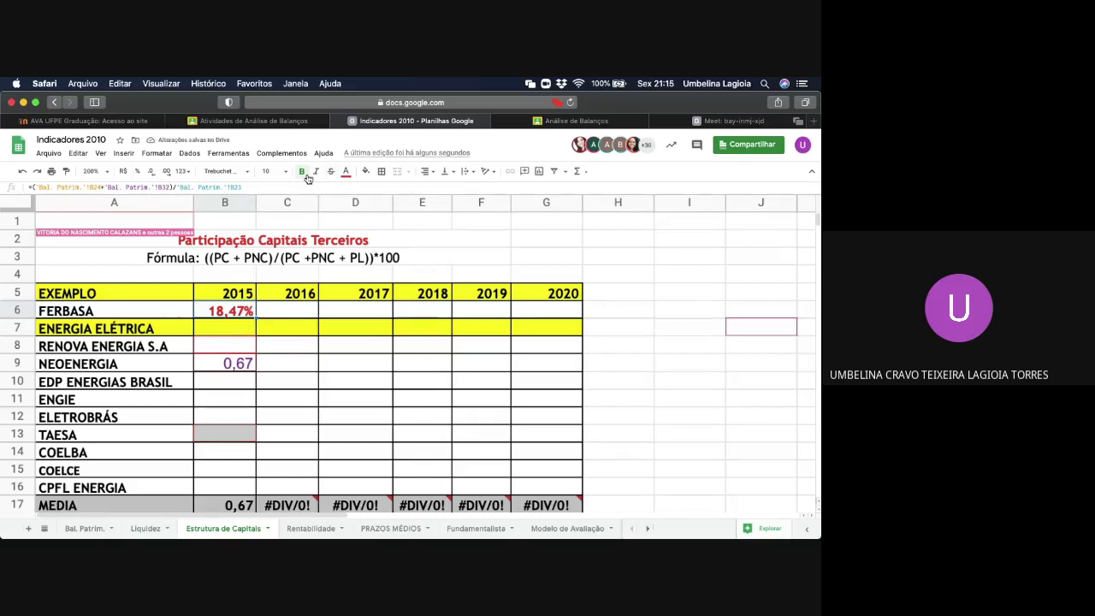
left_click(166, 175)
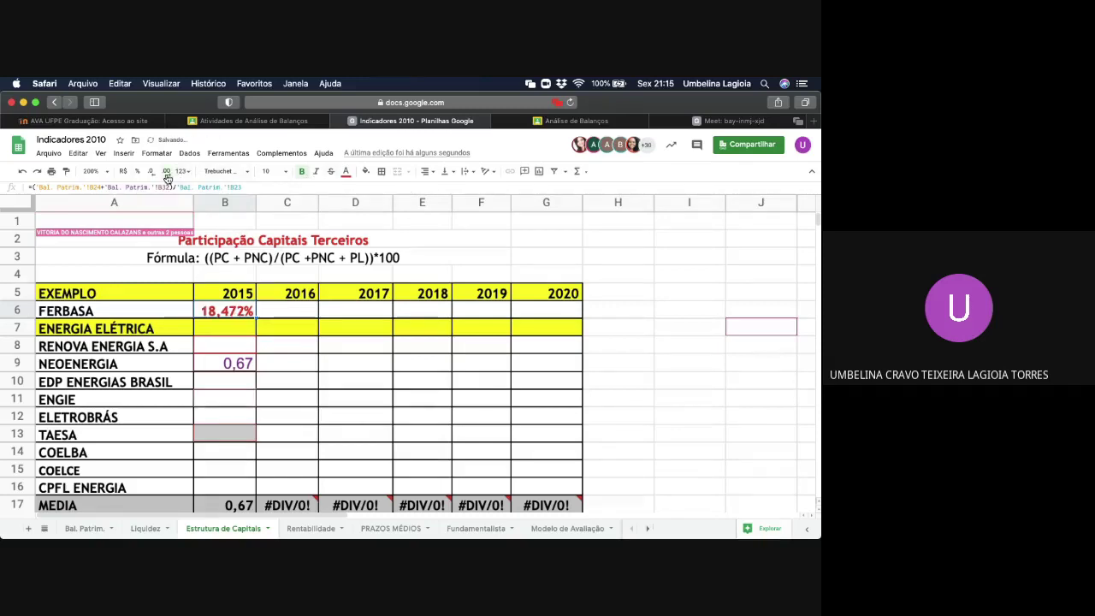
left_click(152, 175)
left_click(151, 174)
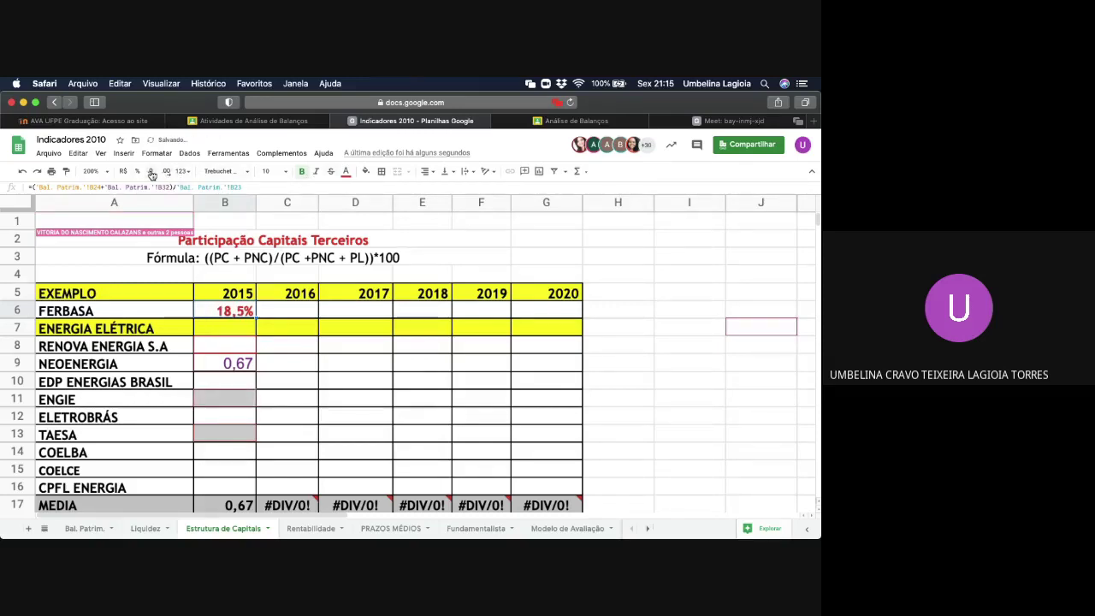
left_click(151, 175)
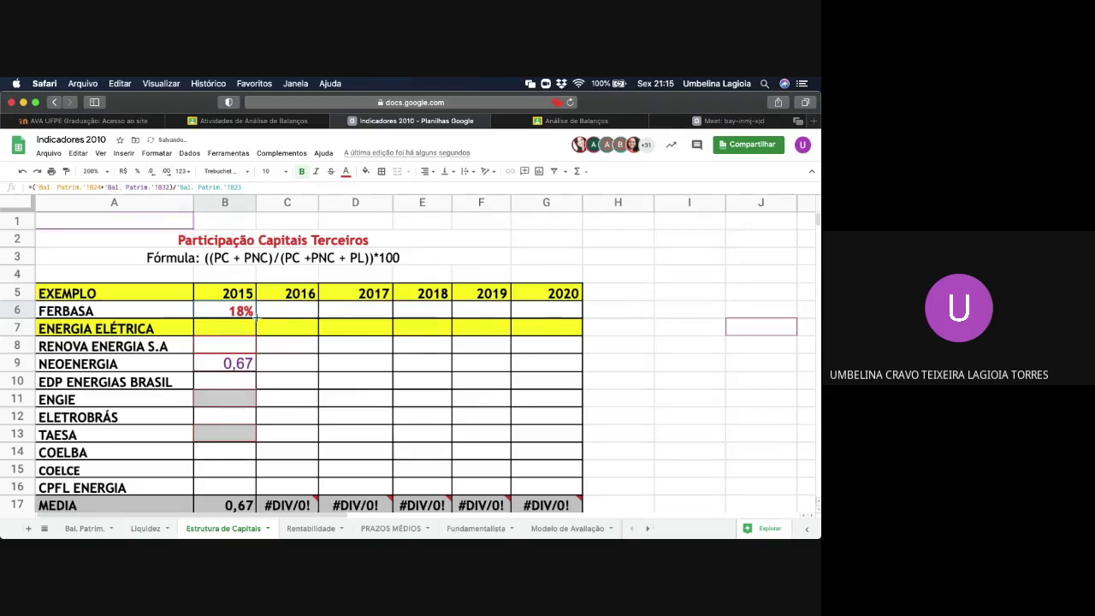
- Try filling FERBASA's 2015 formula across to 2020, and check the copied references against the Bal. Patrim. sheet
left_click_drag(256, 317, 541, 321)
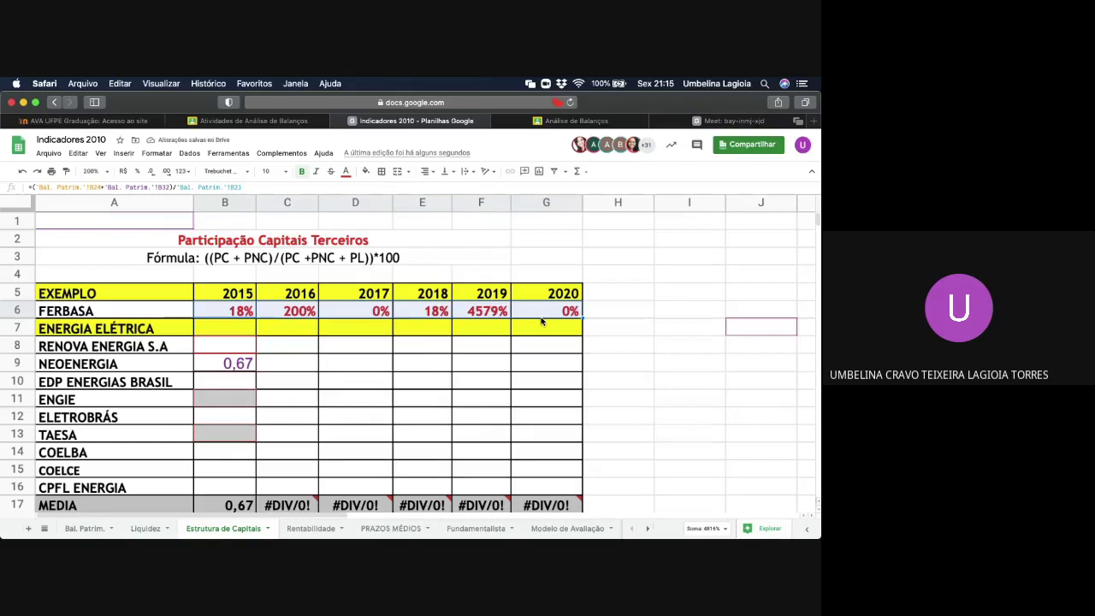
left_click(384, 310)
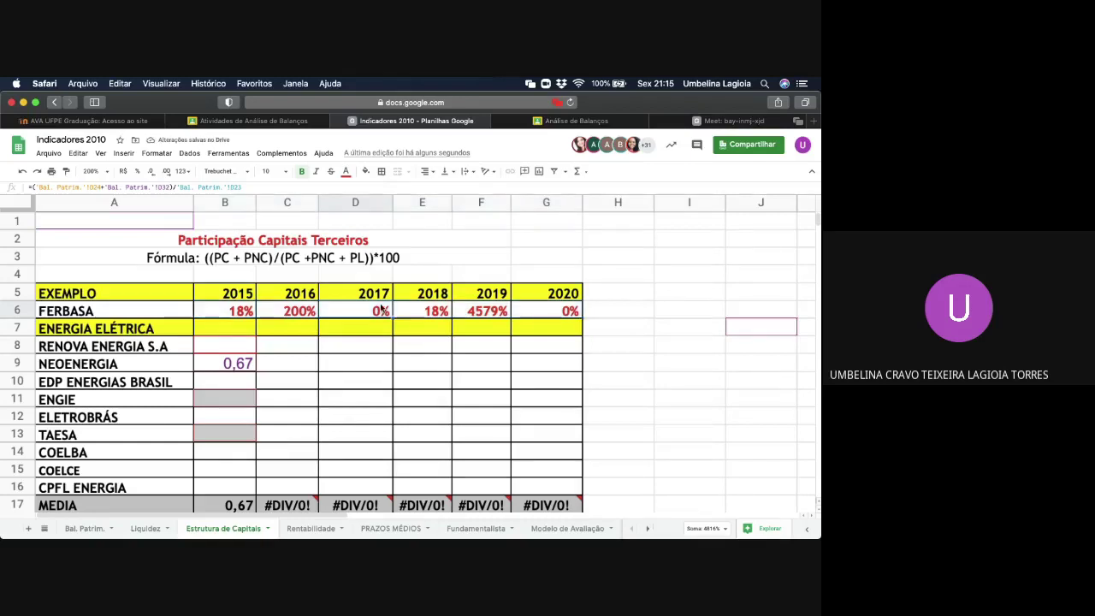
left_click(246, 313)
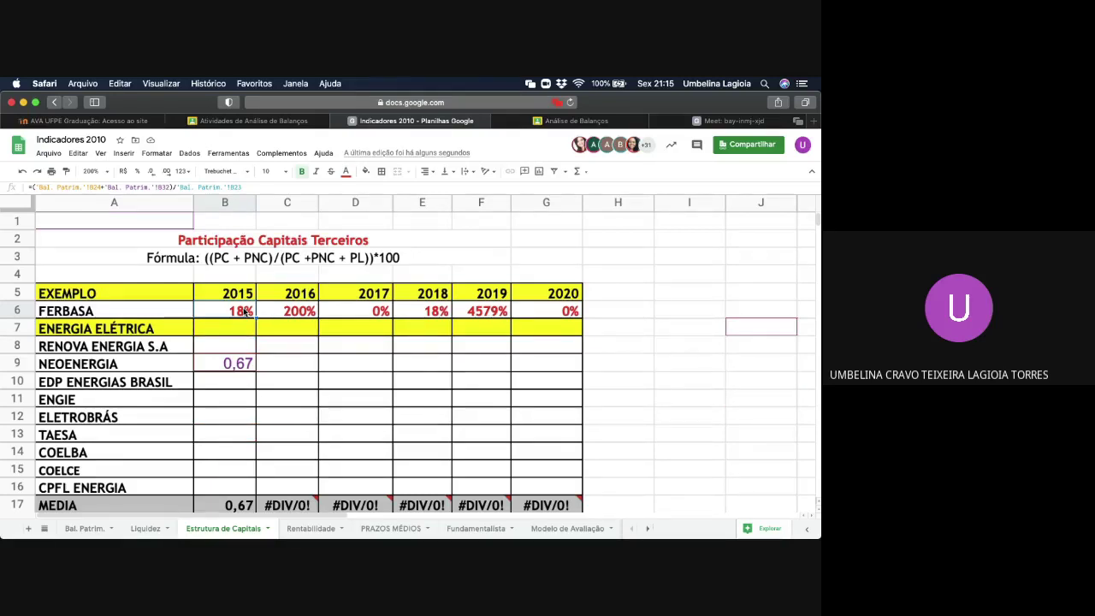
left_click(93, 530)
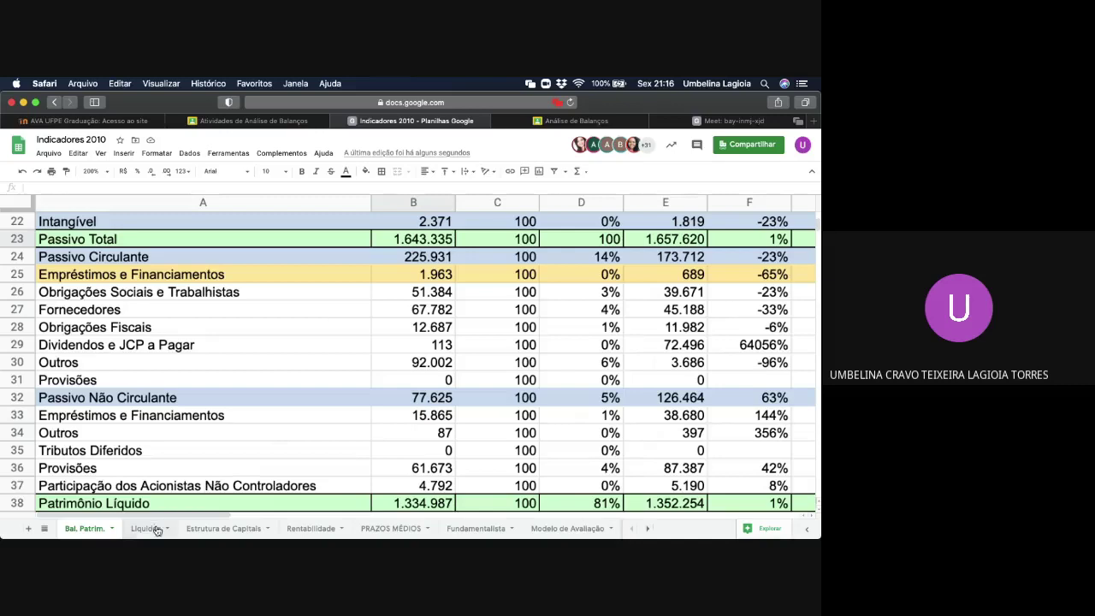
left_click(227, 530)
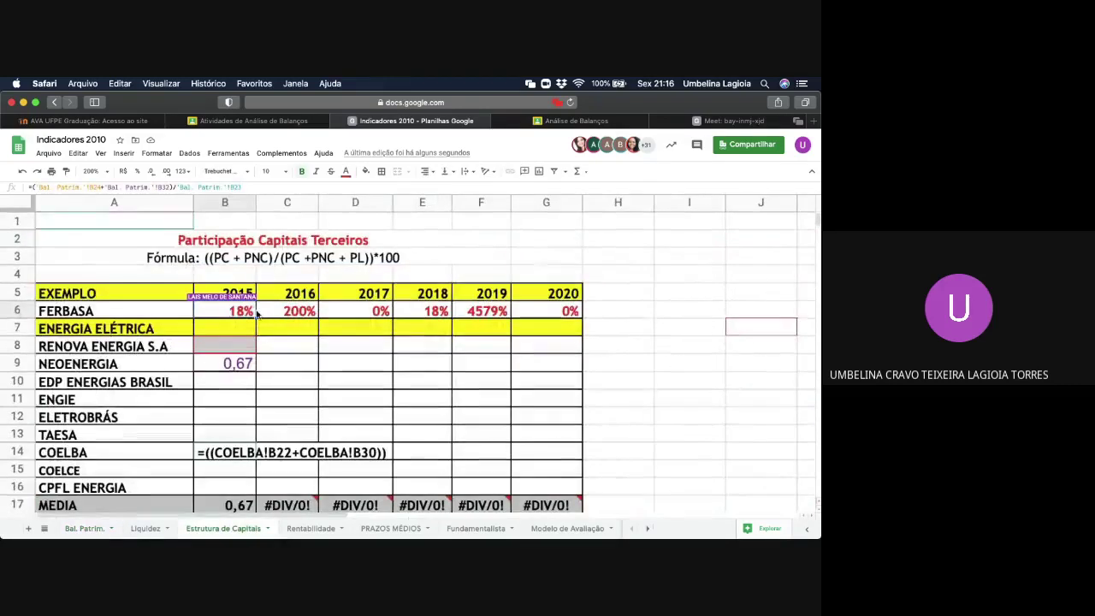
- Restart FERBASA's 2015 formula with the sum of Passivo Circulante and Passivo Não Circulante from the year-by-year balance sheet, ('Bal. Patrim.'!B91+'Bal. Patrim.'!B99)
type("=")
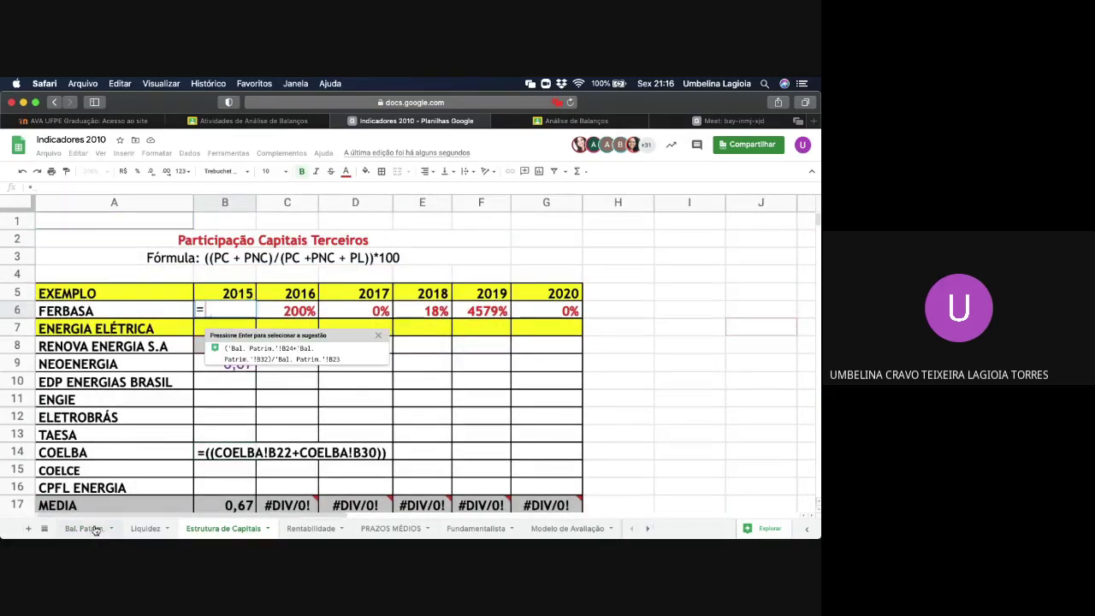
left_click(85, 529)
scroll(201, 408, "down", 5)
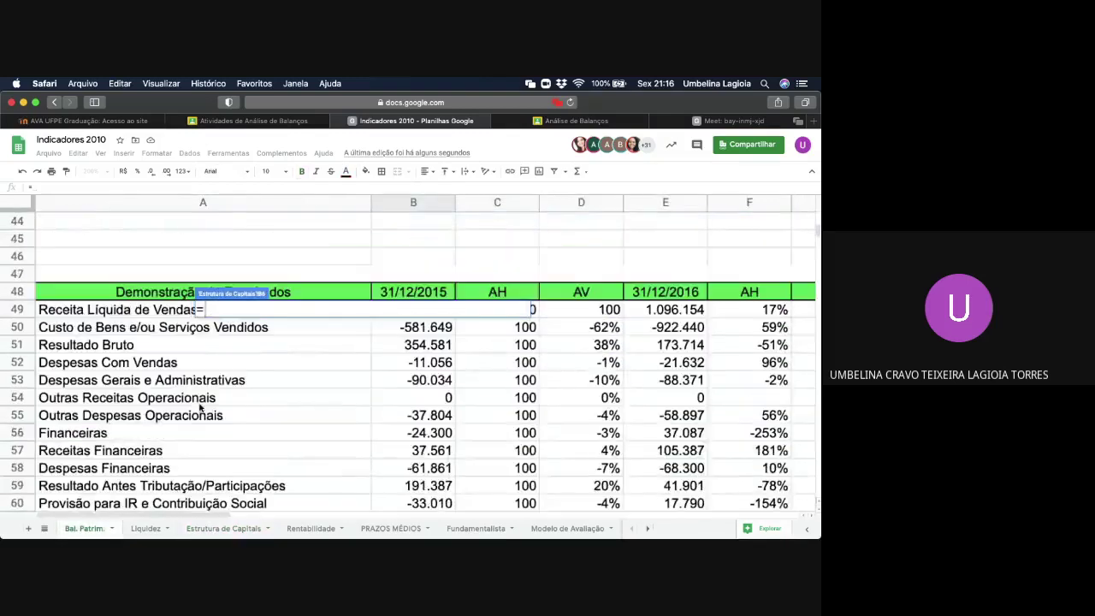
scroll(201, 409, "down", 9)
scroll(201, 409, "up", 1)
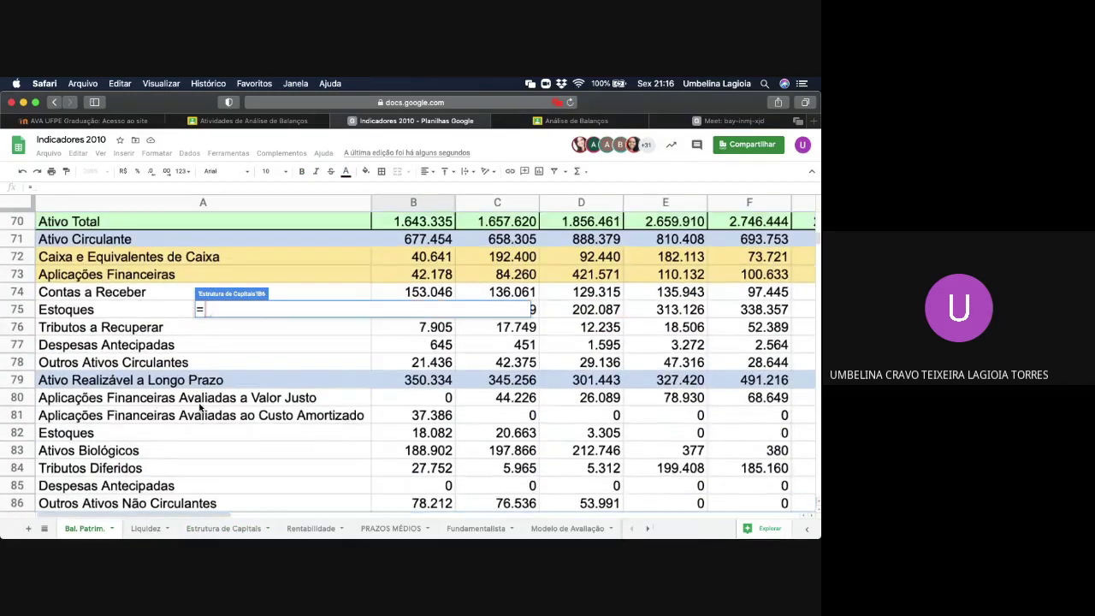
scroll(201, 409, "up", 1)
scroll(201, 409, "down", 5)
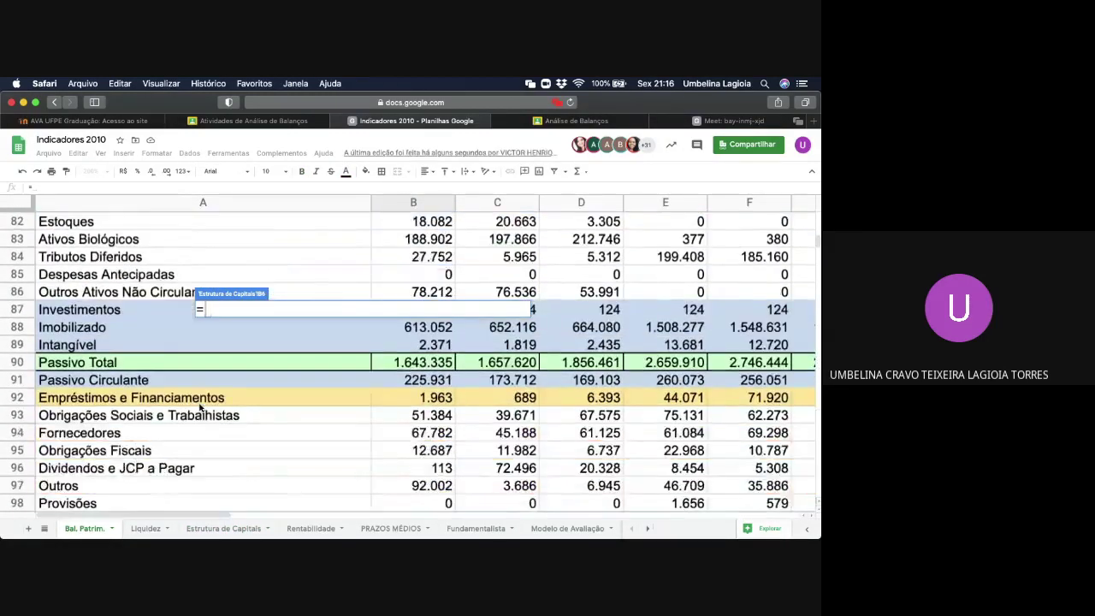
scroll(201, 409, "down", 3)
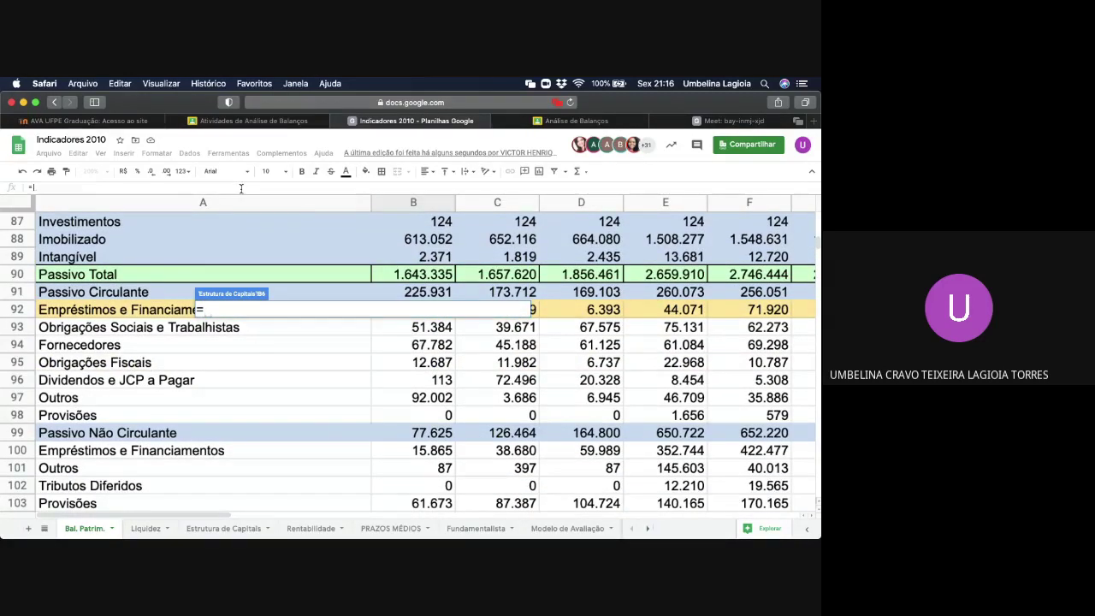
type("(")
left_click(439, 295)
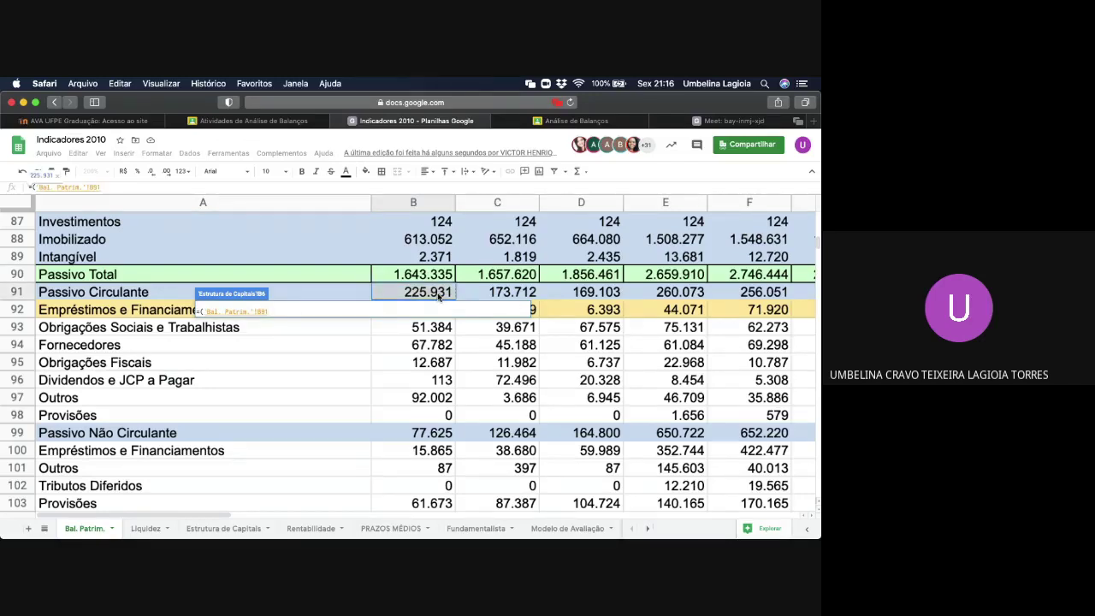
type("+")
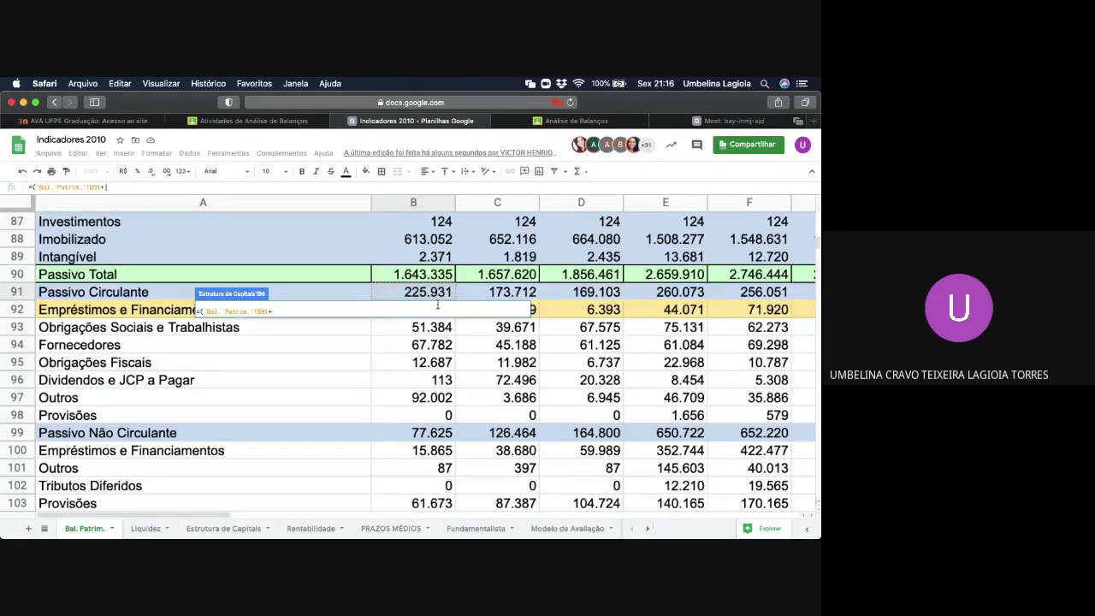
left_click(438, 437)
type(")")
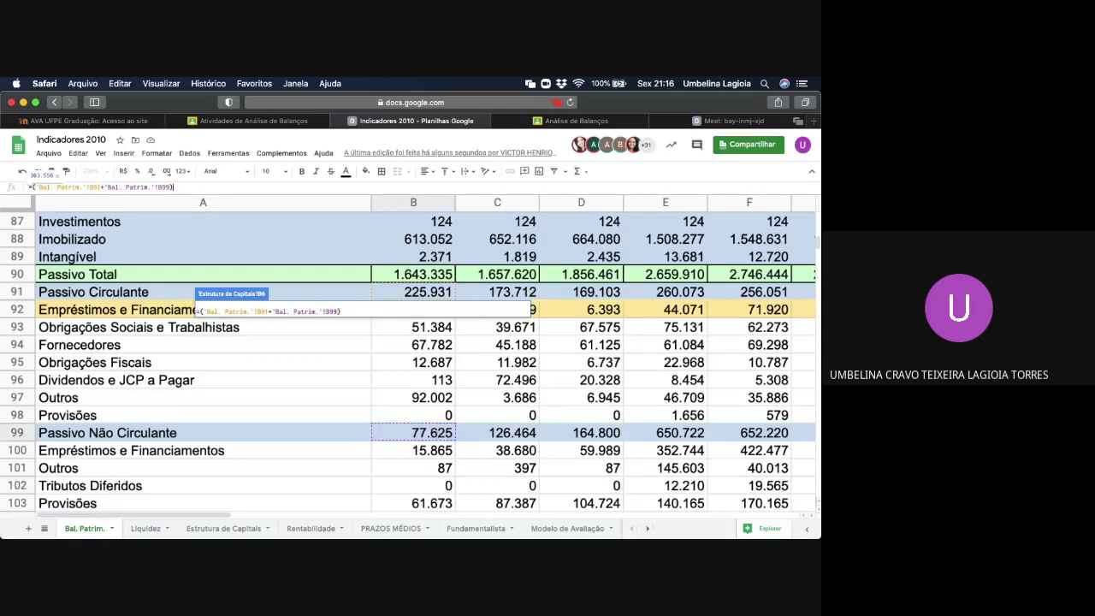
- Complete the formula by dividing the sum by Passivo Total, 'Bal. Patrim.'!B90
type("/")
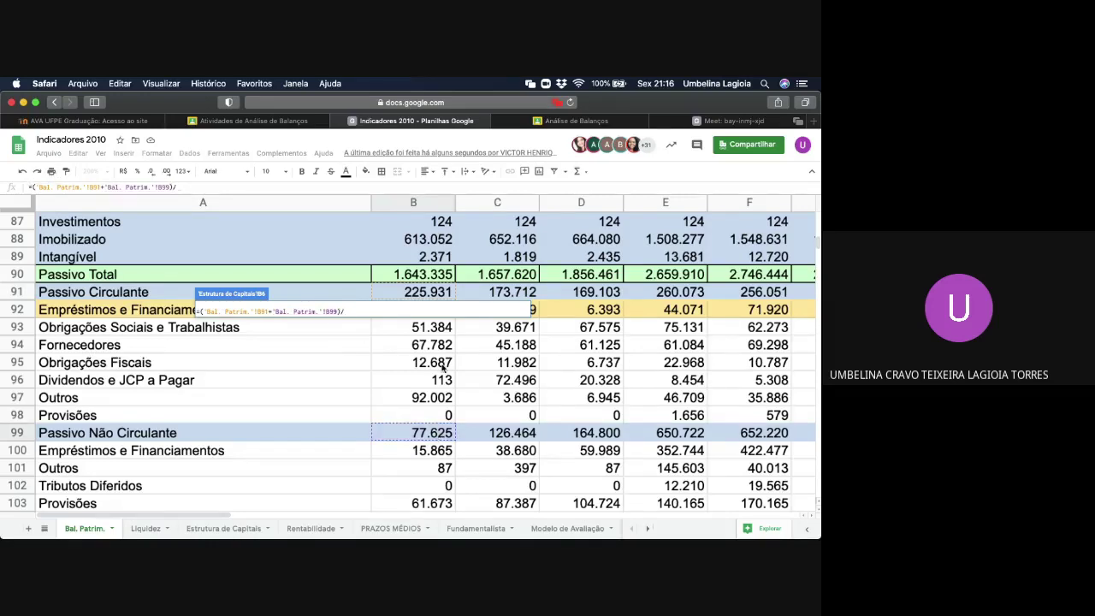
left_click(422, 279)
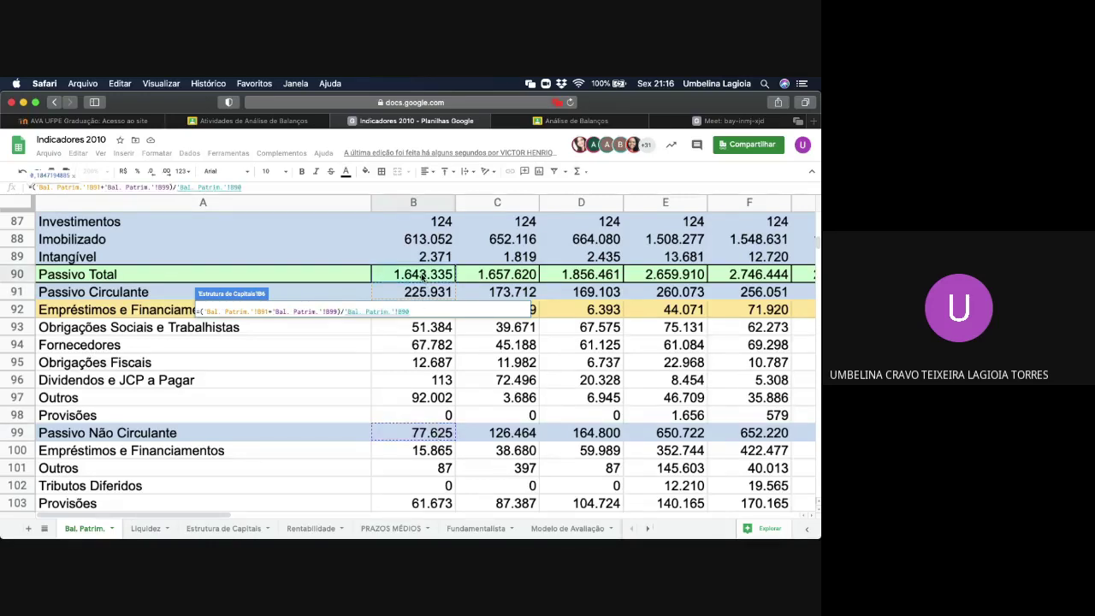
key("Return")
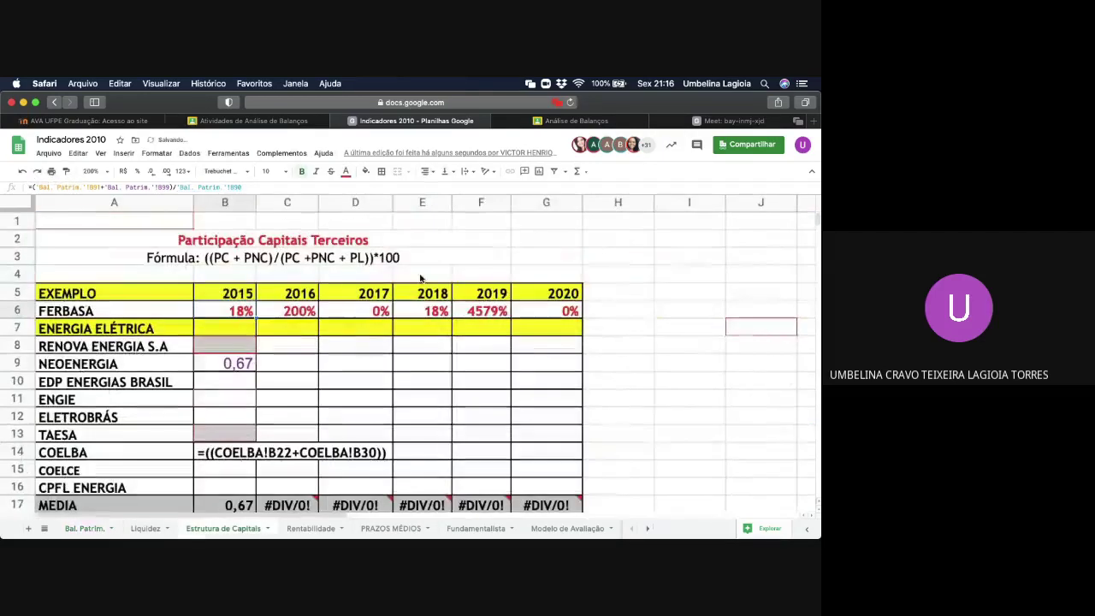
- Fill FERBASA's 2015 formula across the row through 2020 and look over the company rows below
left_click_drag(254, 319, 561, 328)
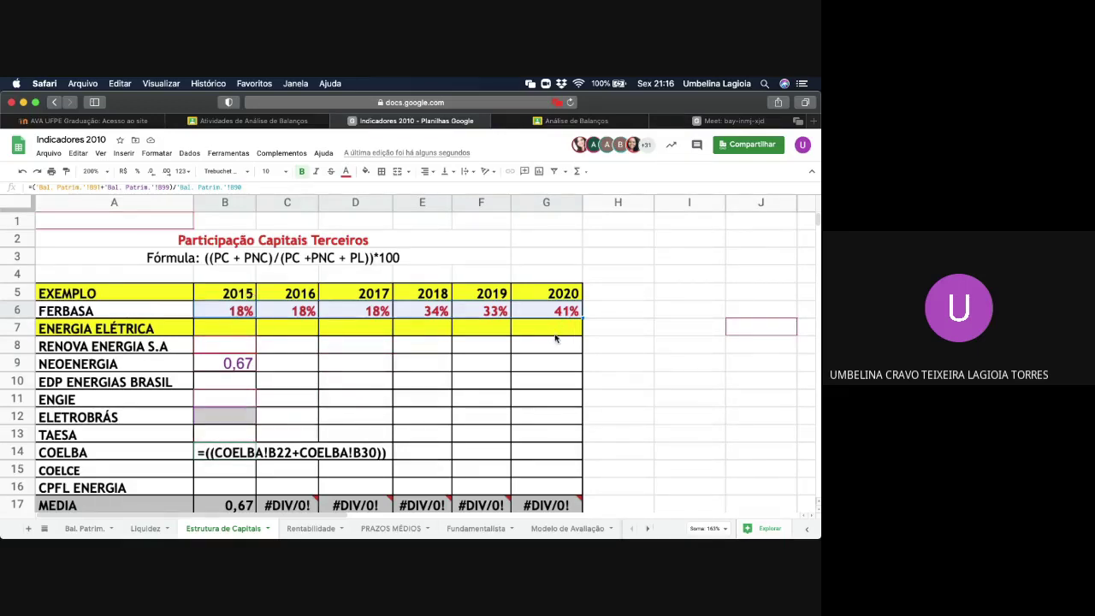
scroll(582, 357, "down", 2)
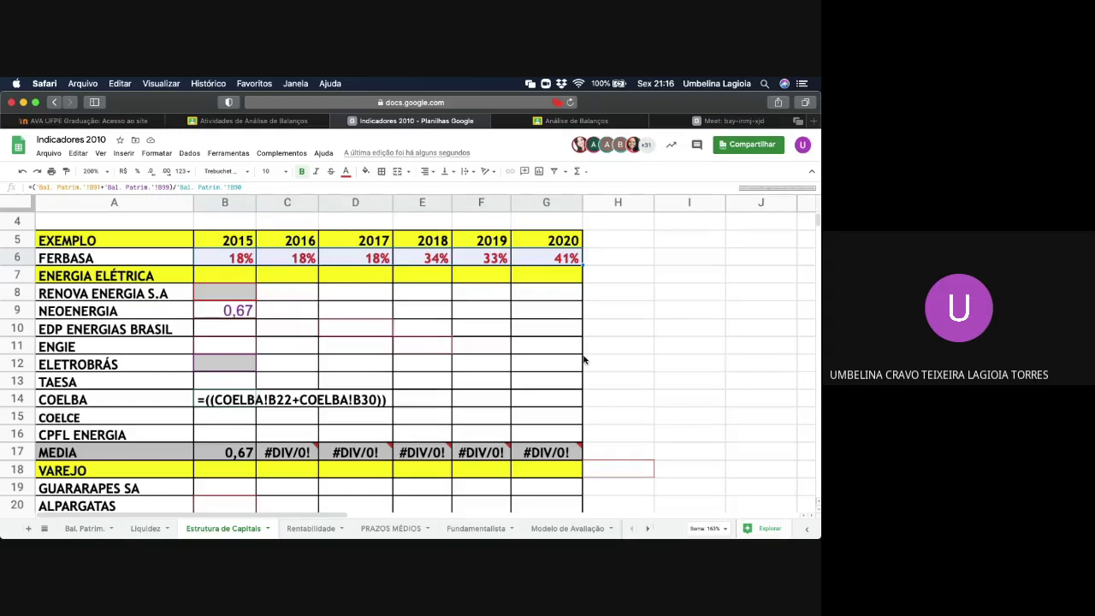
scroll(585, 360, "down", 1)
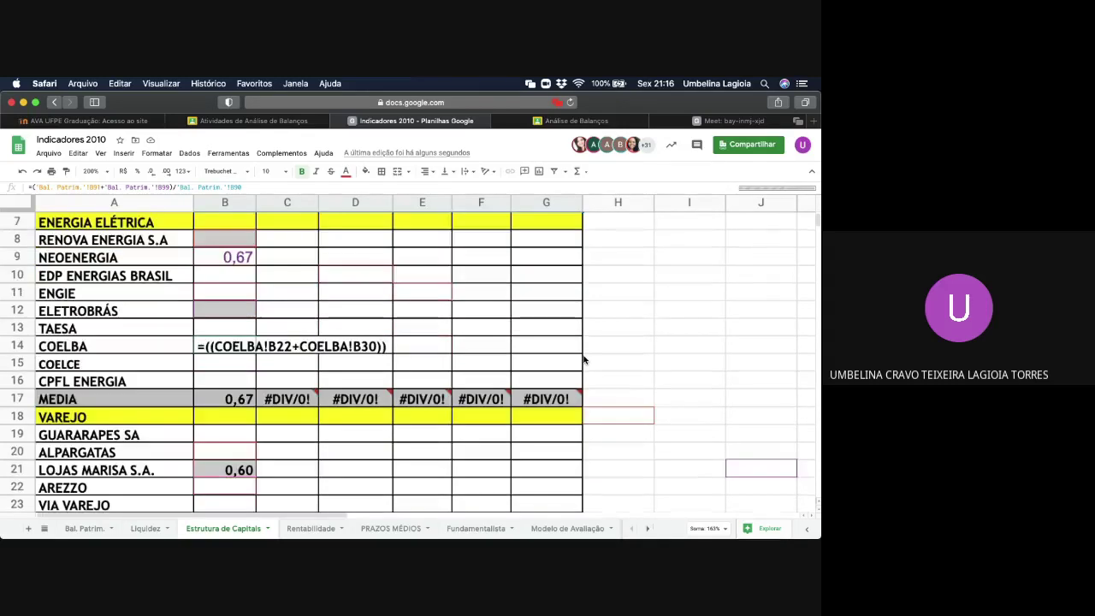
scroll(584, 359, "up", 2)
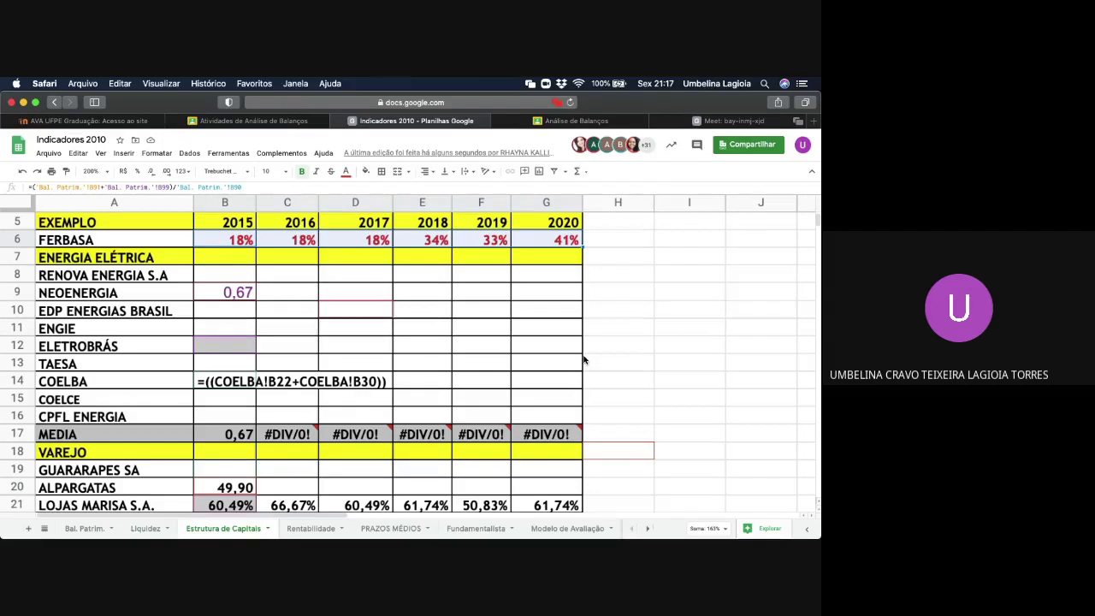
- Review the Participação Capitais Terceiros values for the Energia Elétrica, Varejo and Saúde companies, checking for blanks, errors and inconsistent percentage formats
scroll(584, 359, "down", 3)
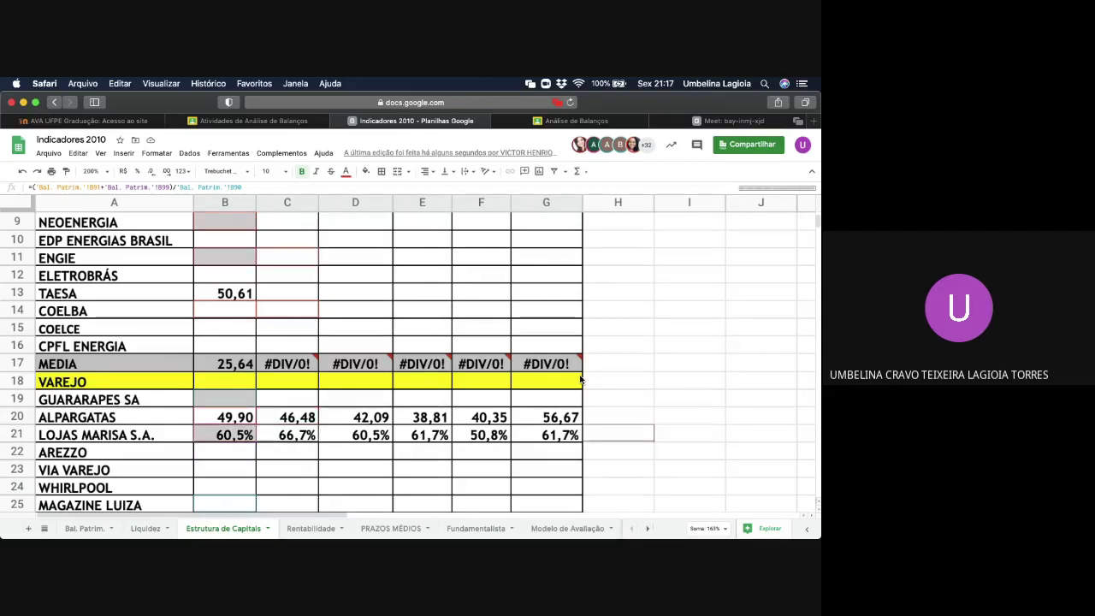
scroll(571, 399, "up", 5)
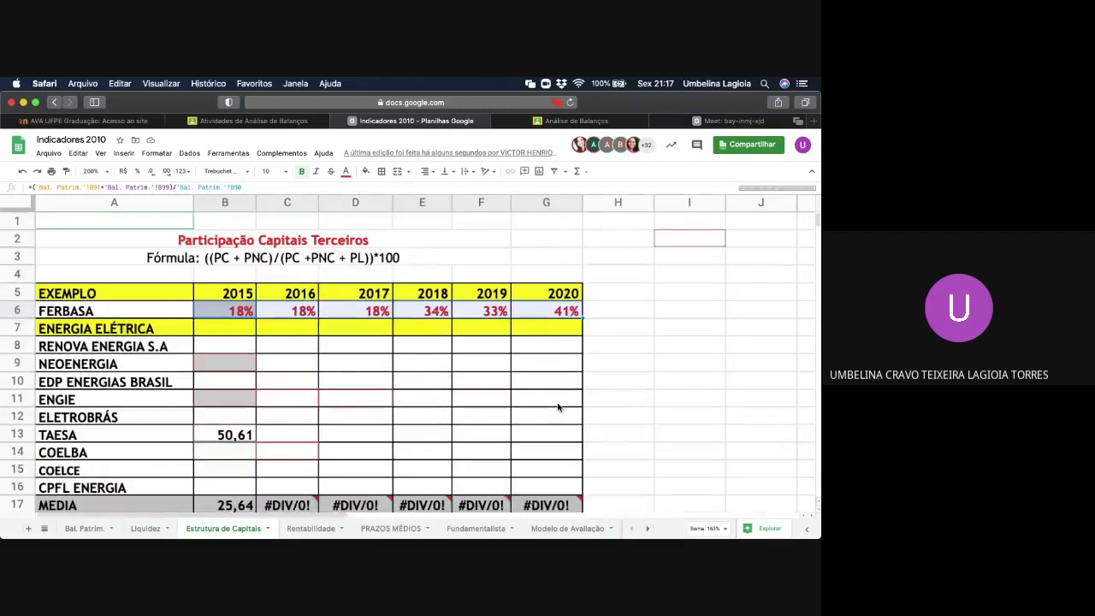
scroll(558, 408, "down", 3)
scroll(558, 408, "down", 1)
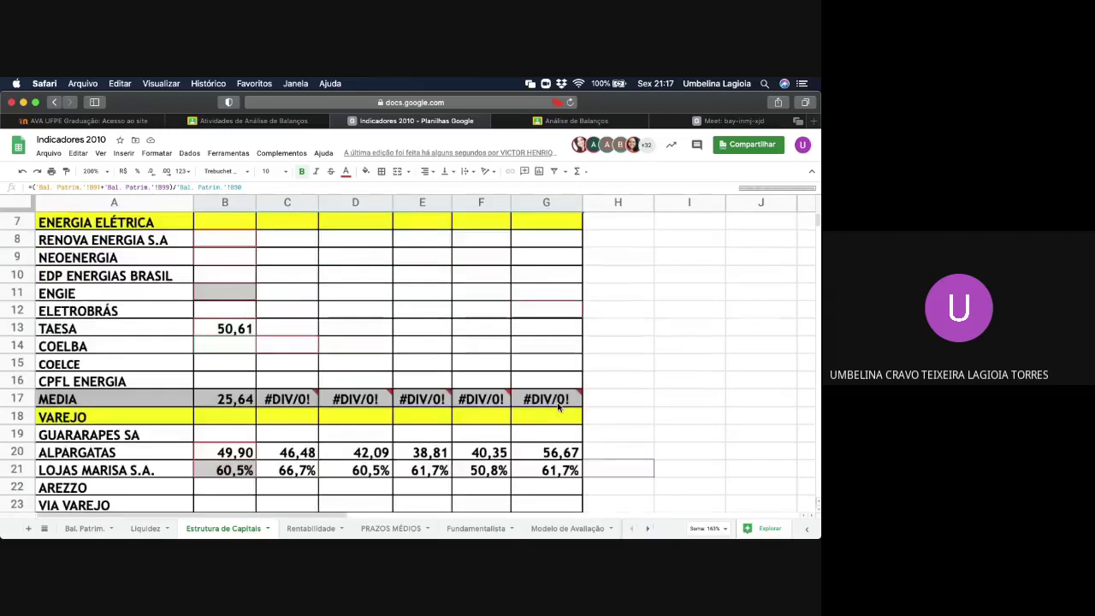
scroll(558, 408, "up", 1)
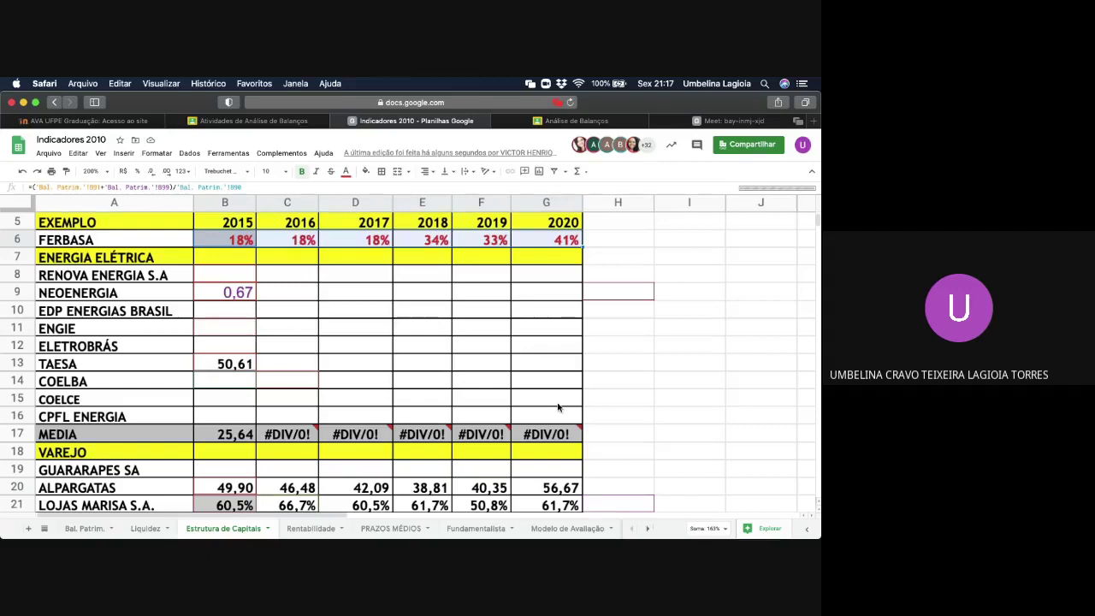
scroll(558, 408, "down", 1)
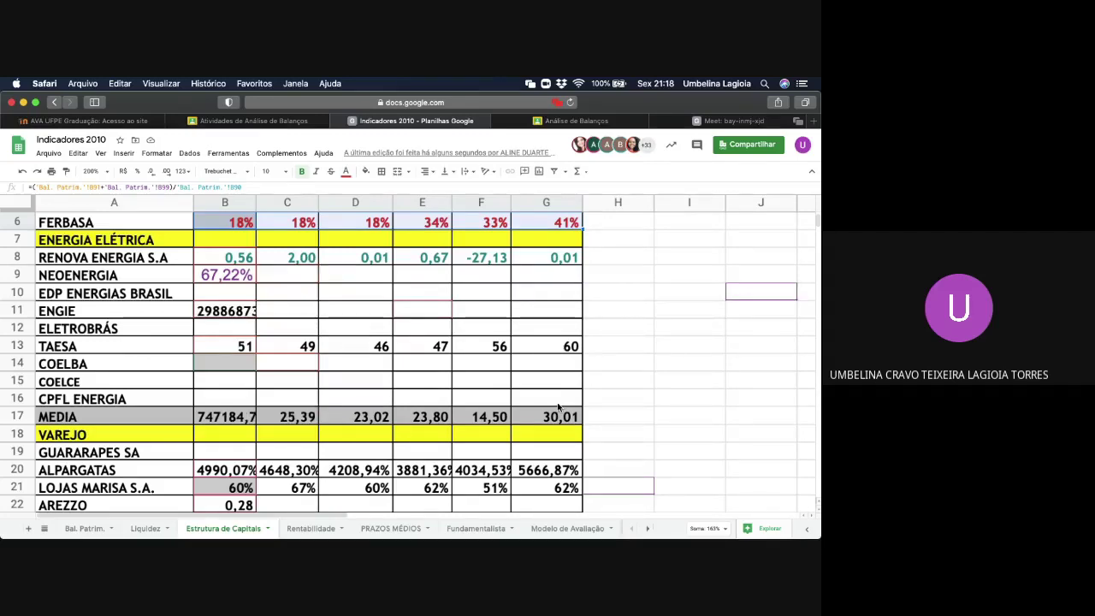
scroll(581, 412, "down", 5)
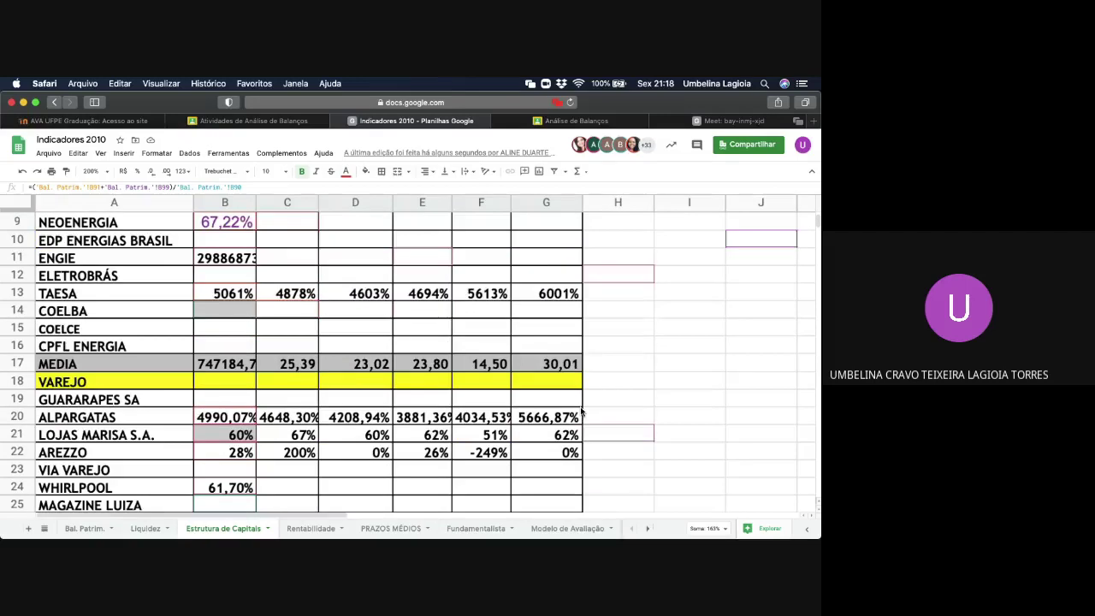
scroll(581, 413, "down", 1)
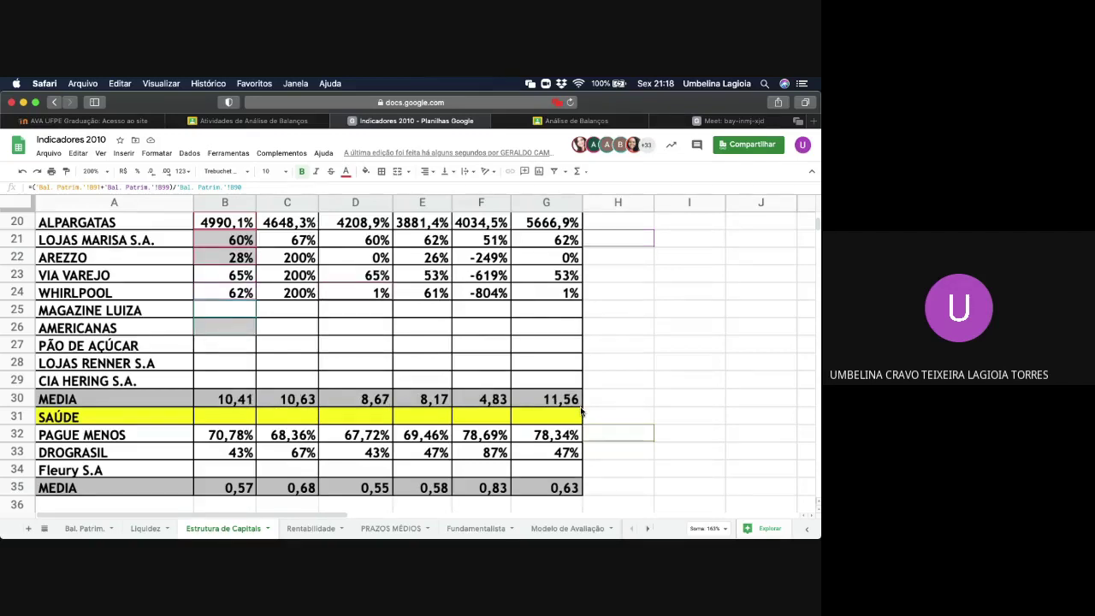
scroll(581, 413, "up", 3)
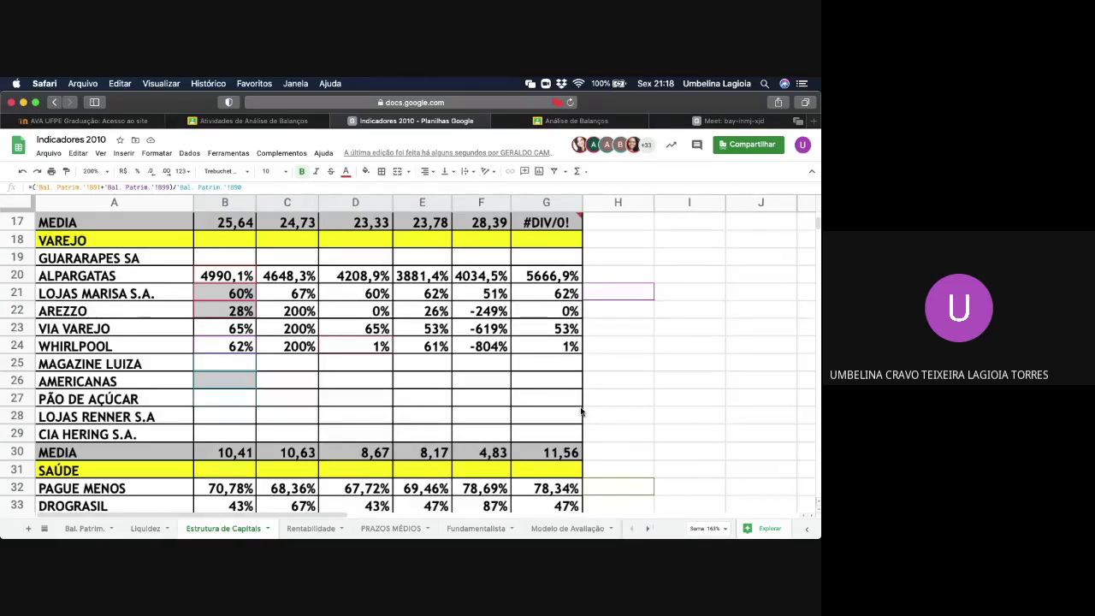
scroll(580, 413, "down", 1)
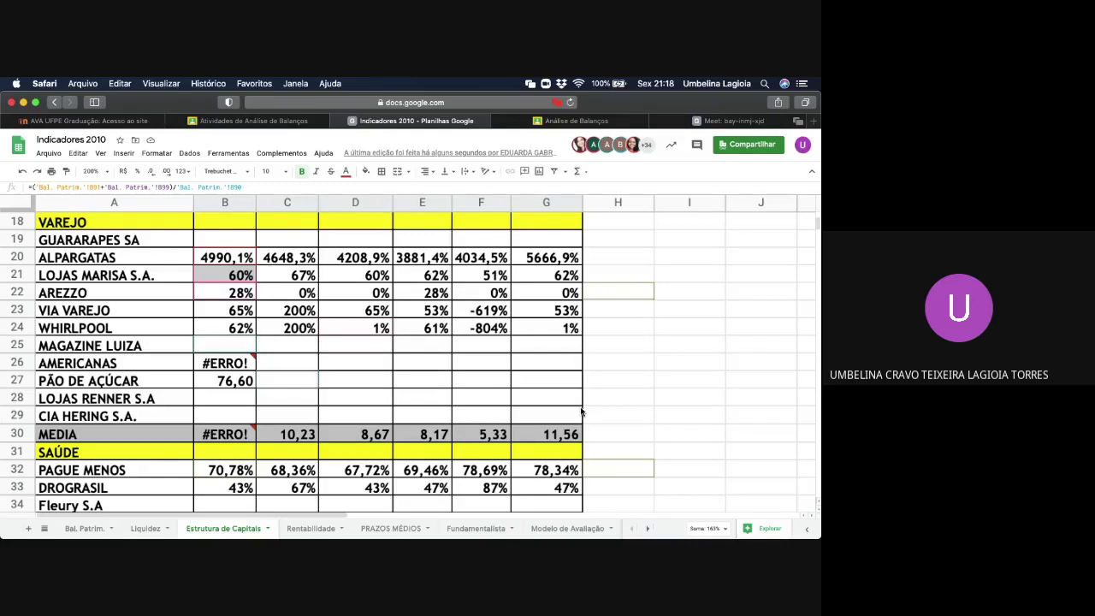
scroll(581, 413, "up", 10)
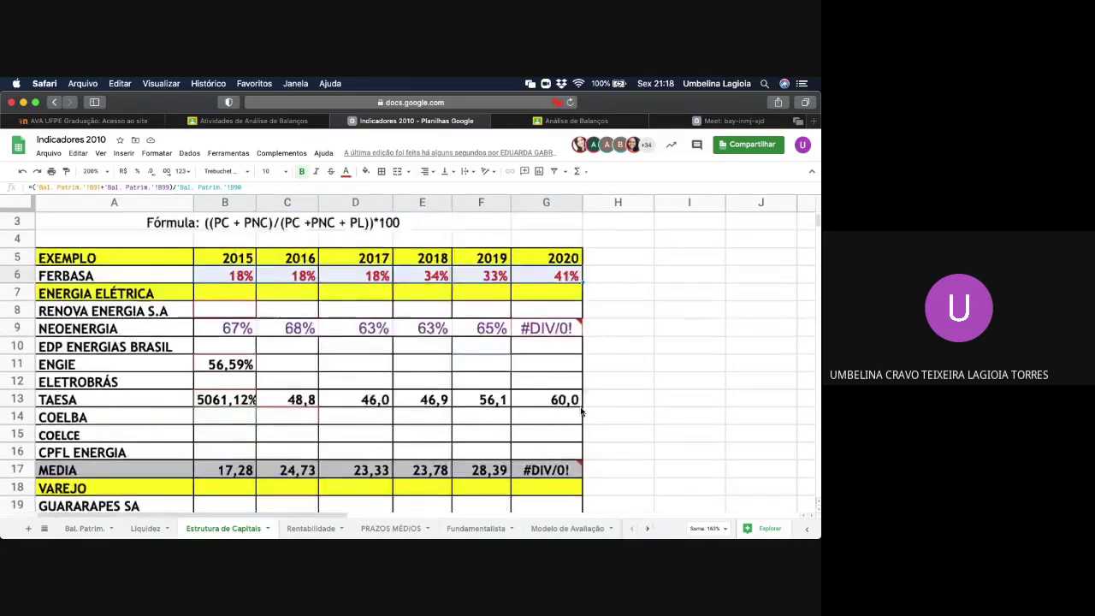
scroll(581, 412, "up", 1)
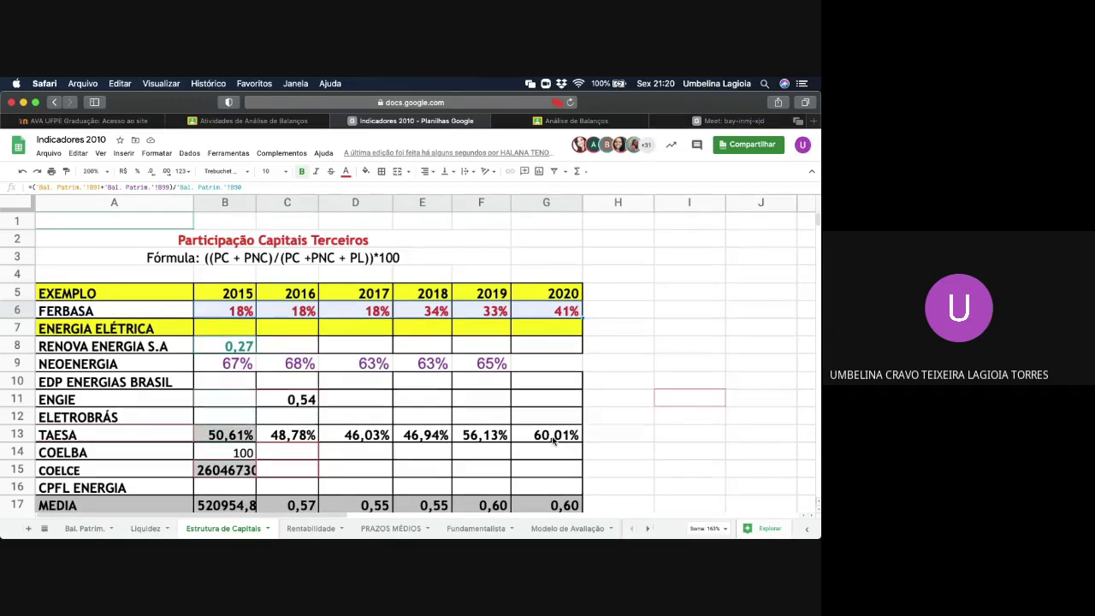
- Recheck the company rows and MEDIA rows from Renova Energia through Drograsil for updated 2015 to 2020 entries
scroll(553, 440, "down", 4)
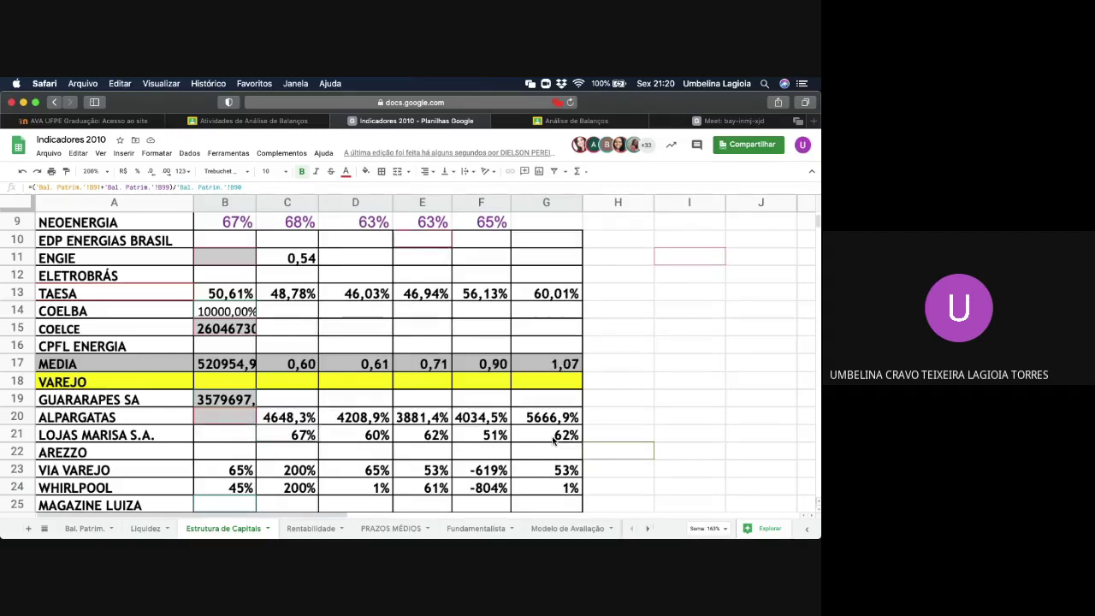
scroll(552, 440, "down", 1)
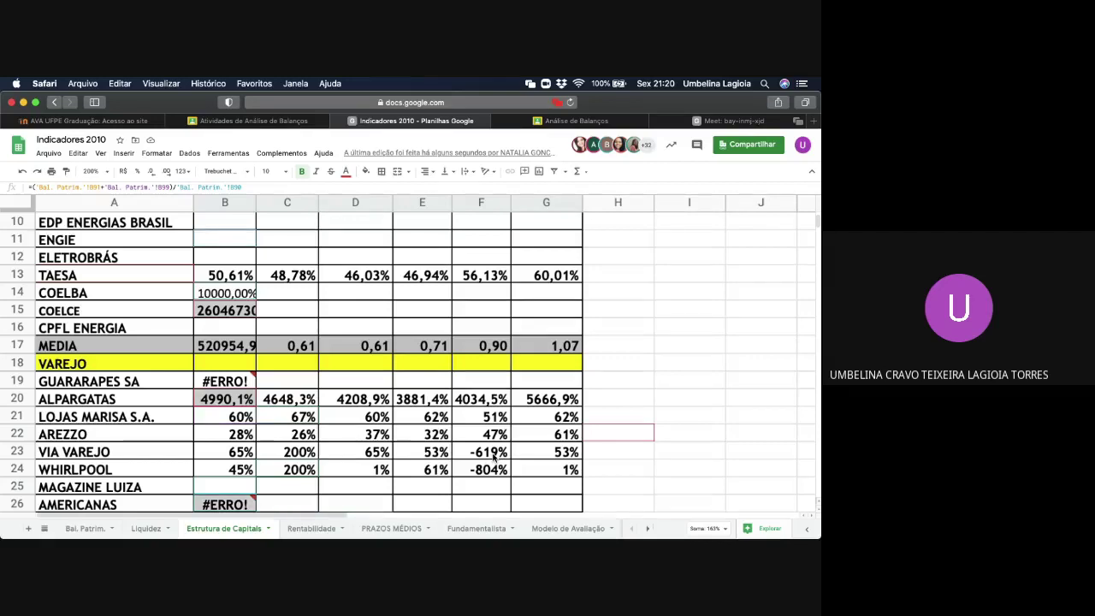
scroll(492, 458, "down", 3)
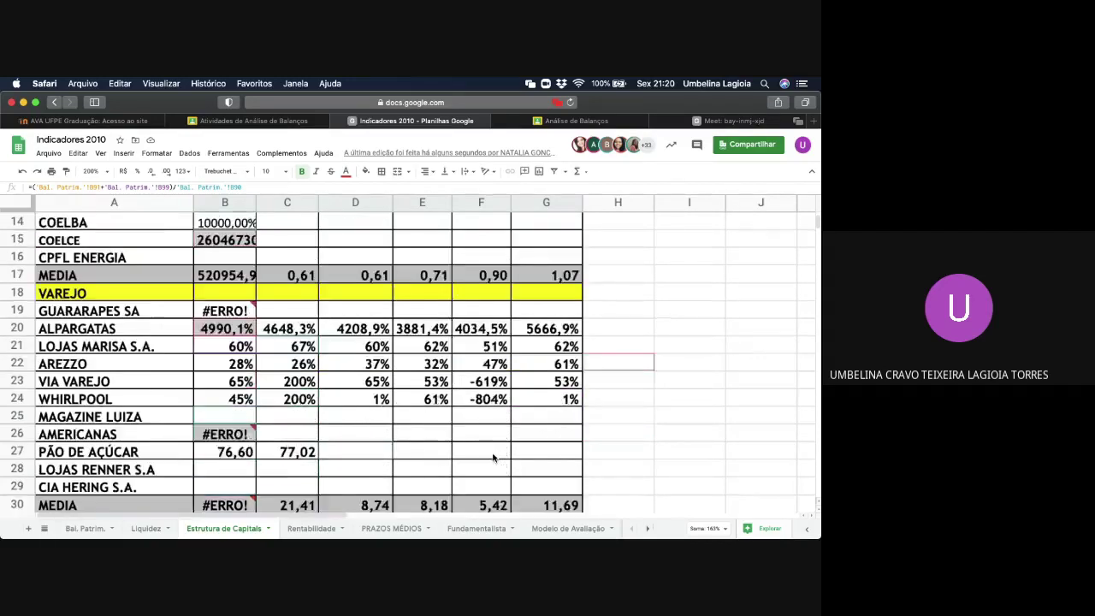
scroll(492, 458, "down", 2)
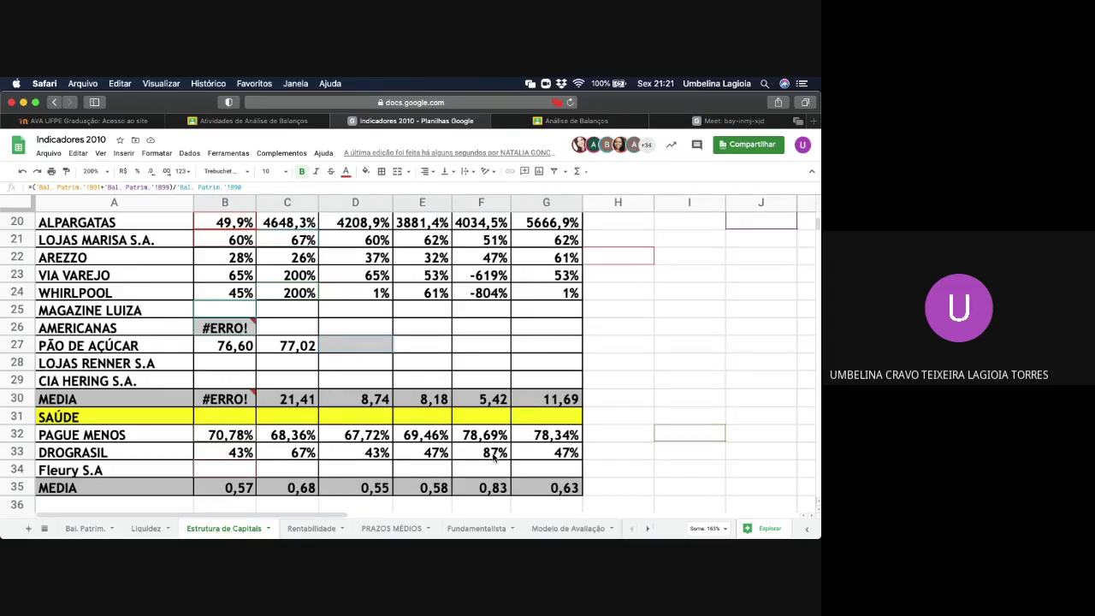
scroll(494, 455, "up", 2)
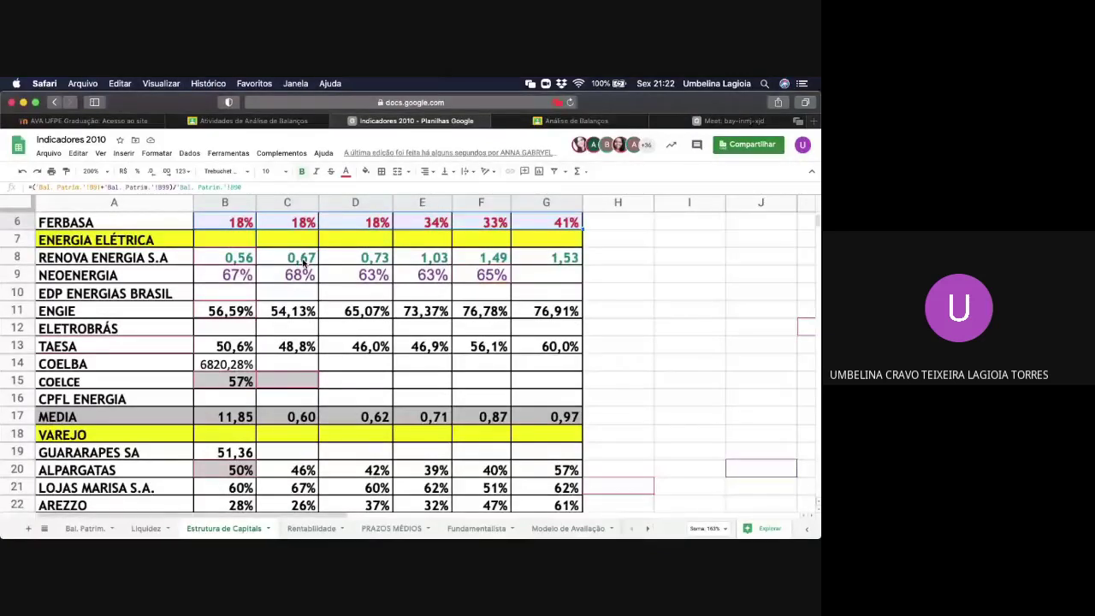
scroll(303, 263, "up", 2)
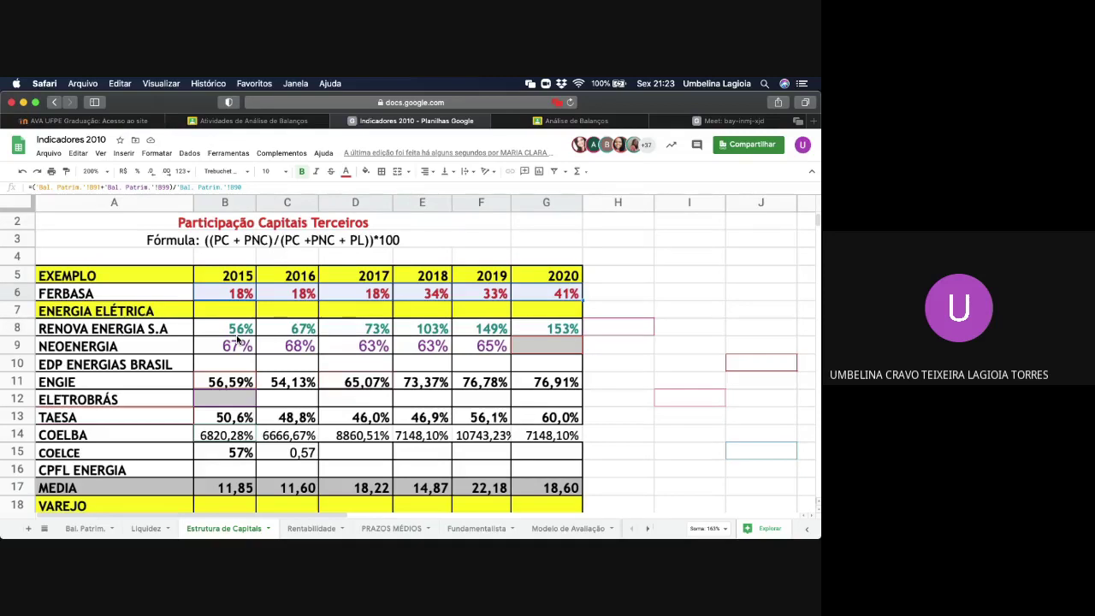
scroll(298, 387, "down", 10)
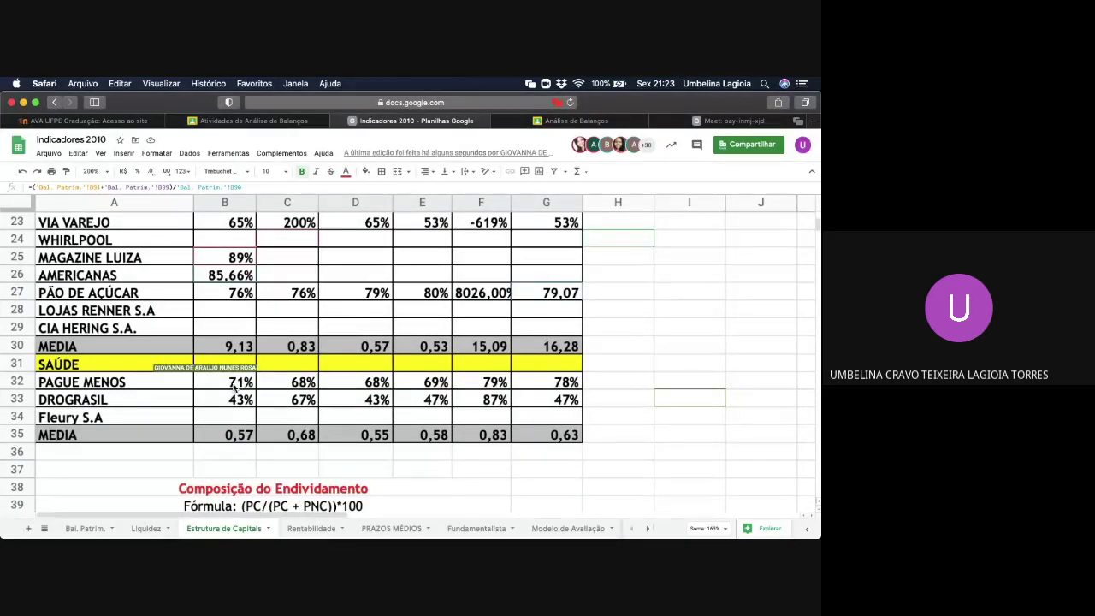
scroll(233, 386, "up", 1)
scroll(232, 386, "up", 4)
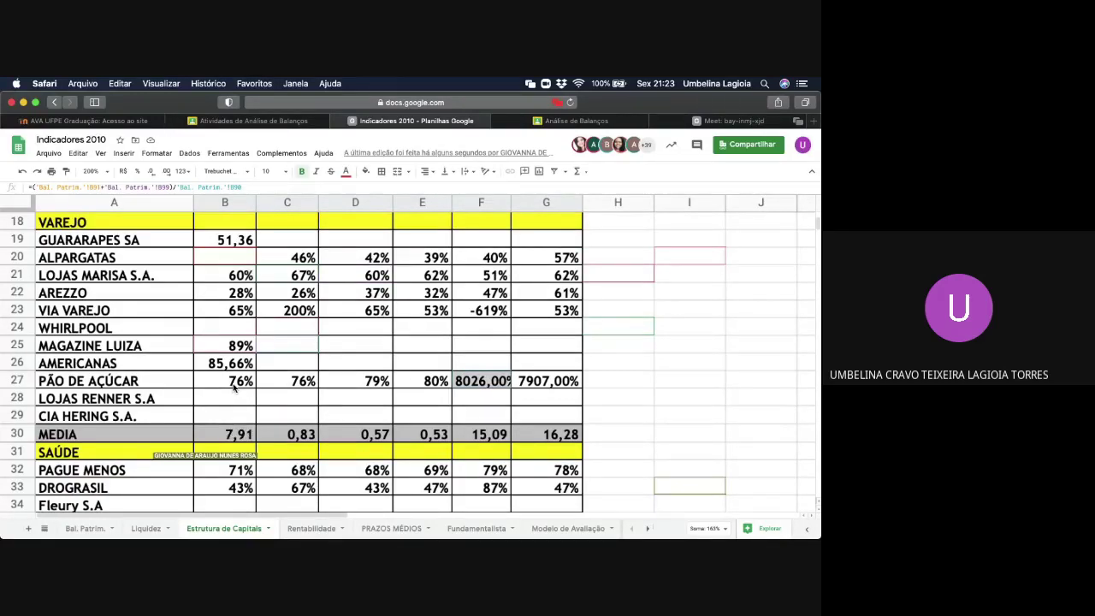
scroll(234, 387, "up", 3)
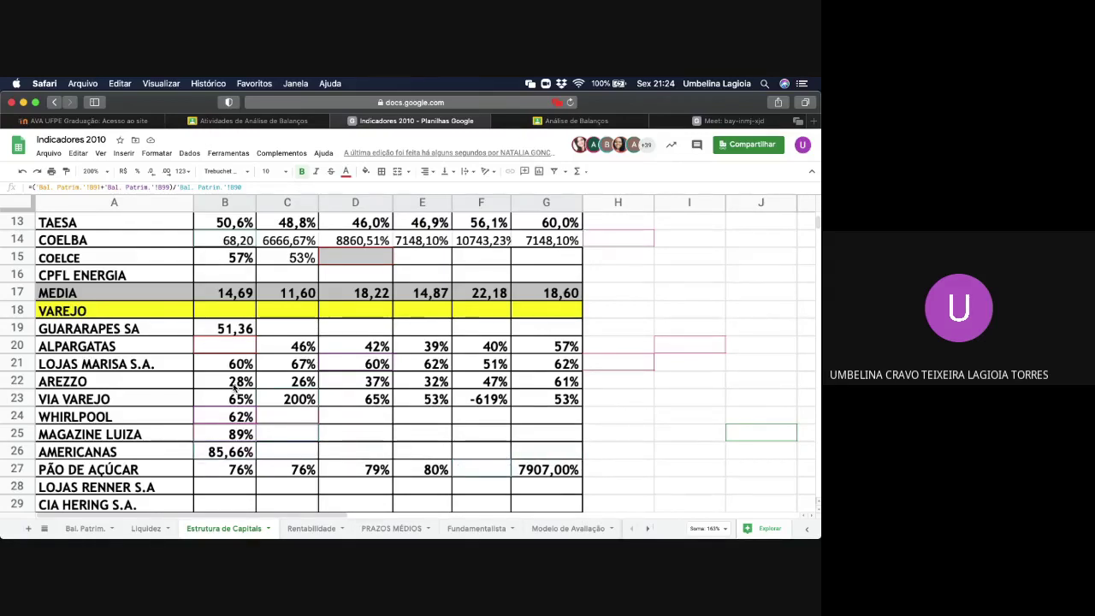
scroll(233, 387, "up", 8)
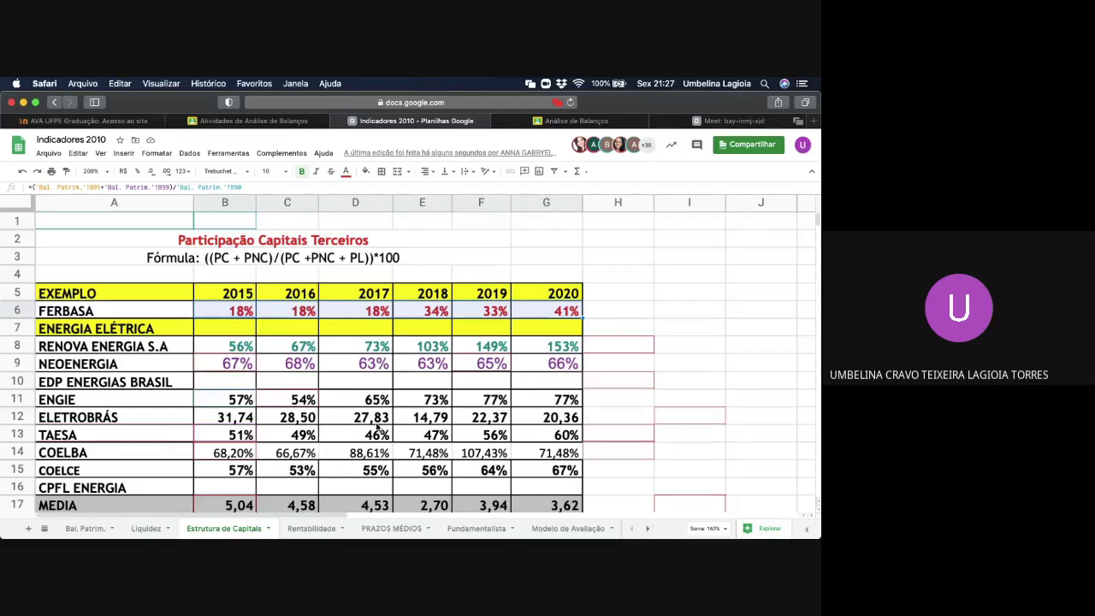
- Examine the Via Varejo and Arezzo rows to compare their third-party capital participation across 2015 to 2020, and check the remaining Varejo and Saúde rows
scroll(377, 428, "down", 3)
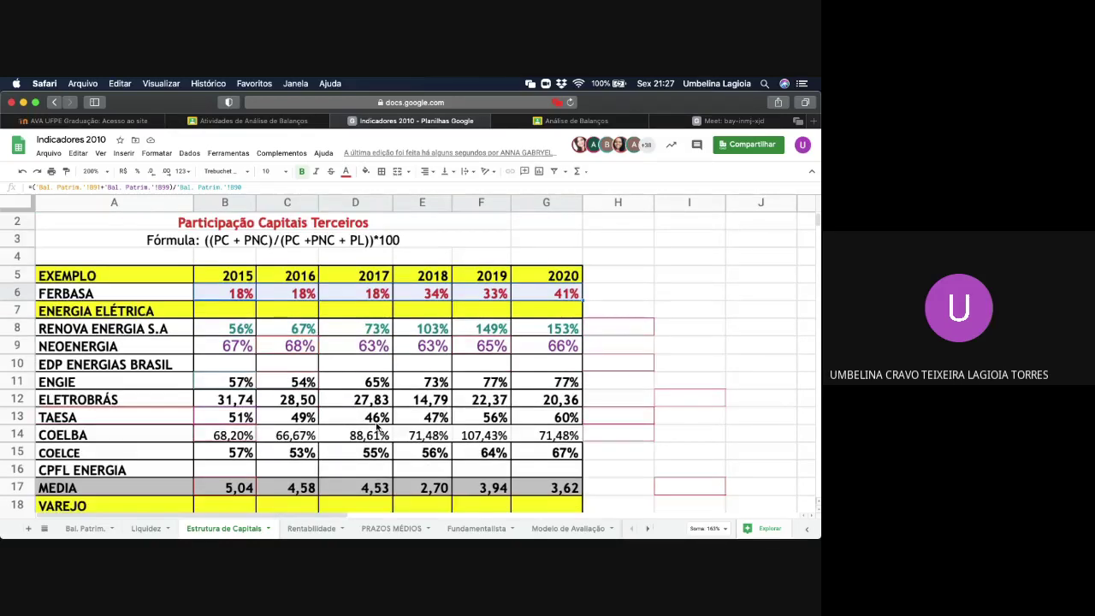
scroll(376, 427, "down", 2)
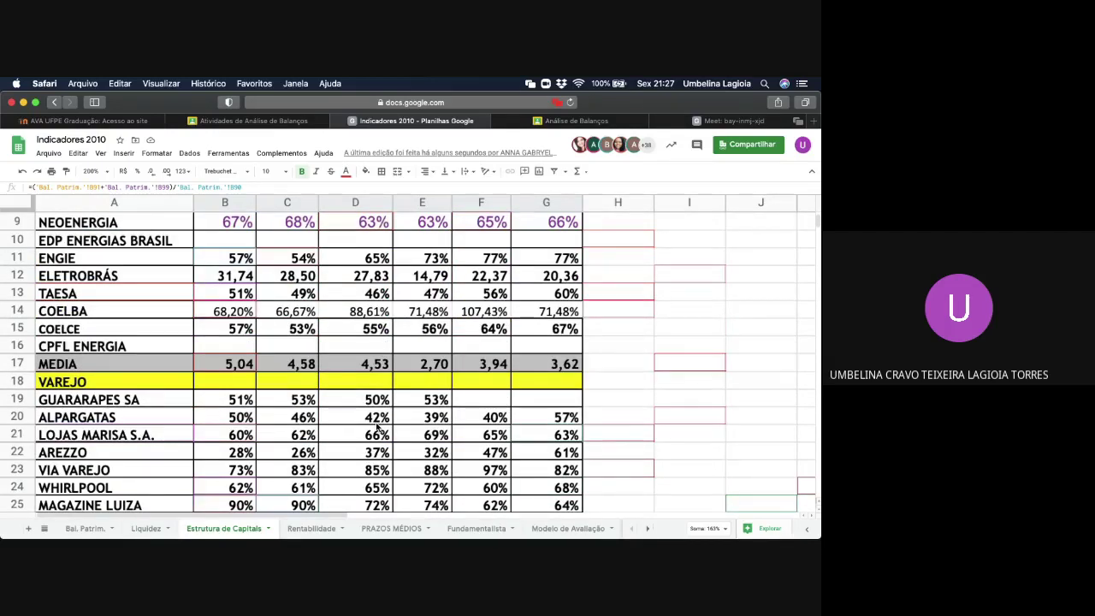
scroll(377, 427, "down", 1)
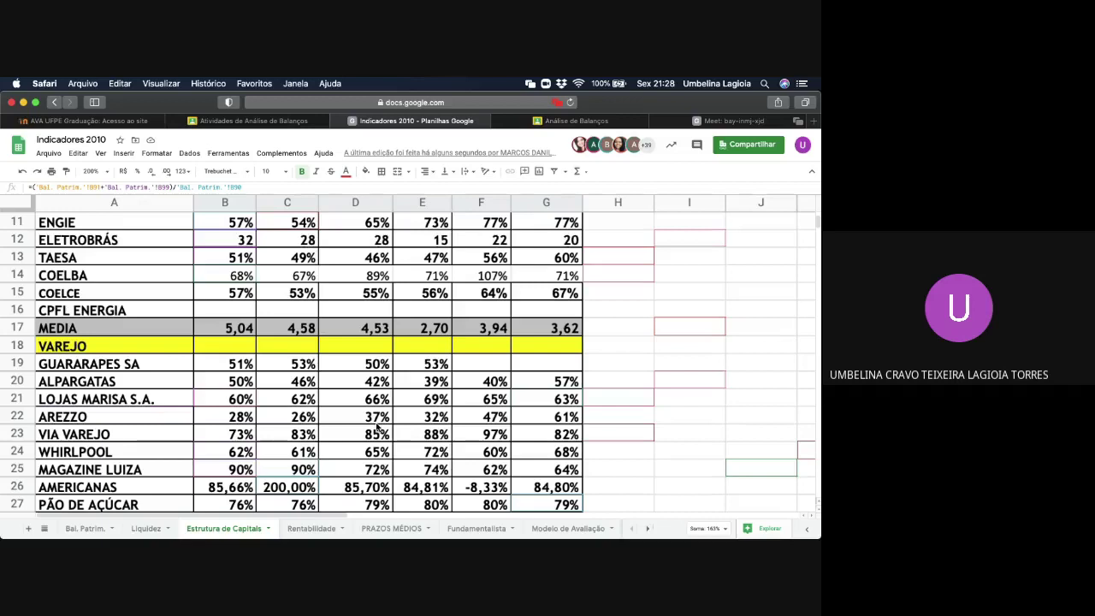
left_click(16, 434)
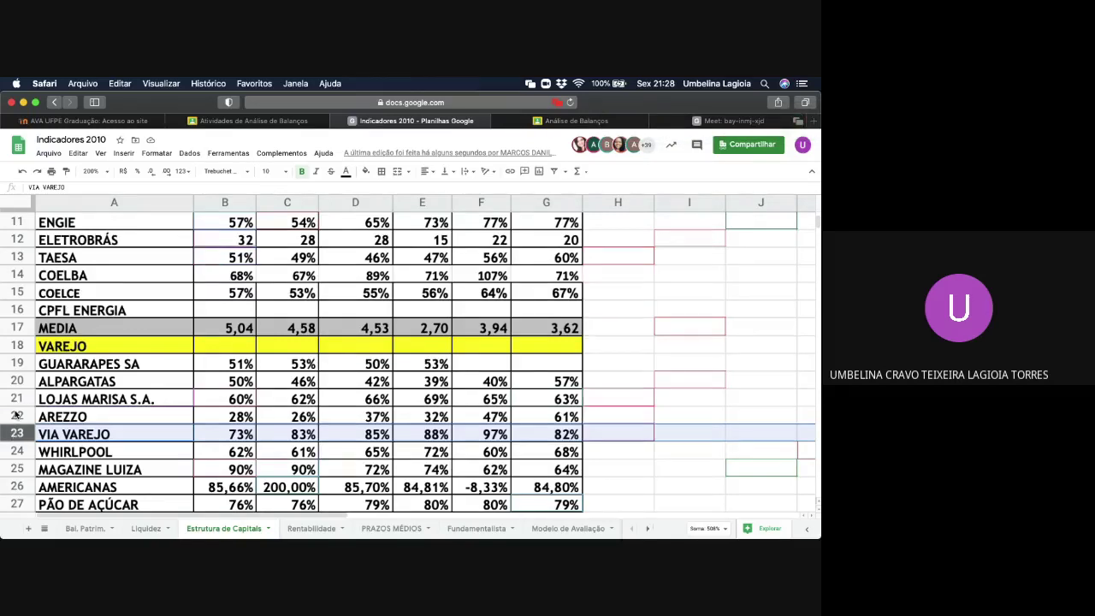
left_click(15, 415)
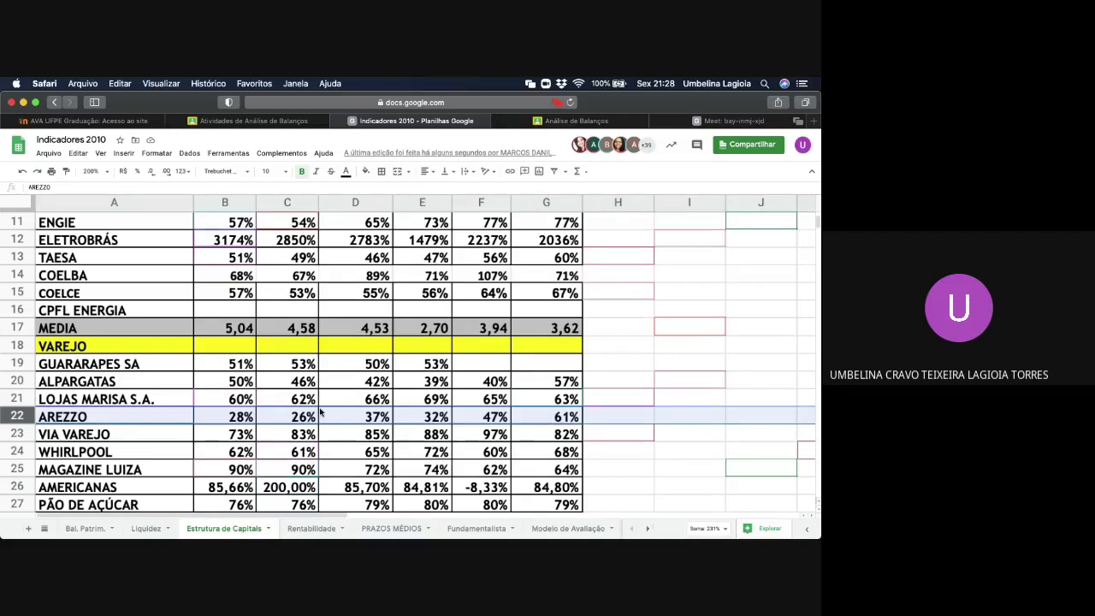
left_click(19, 437)
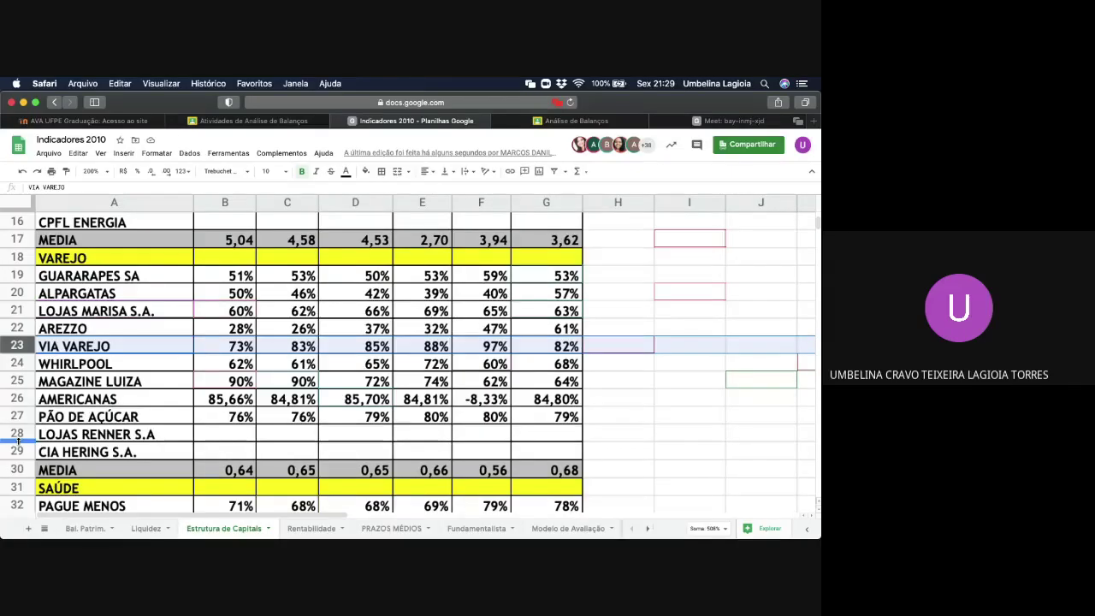
scroll(72, 447, "down", 2)
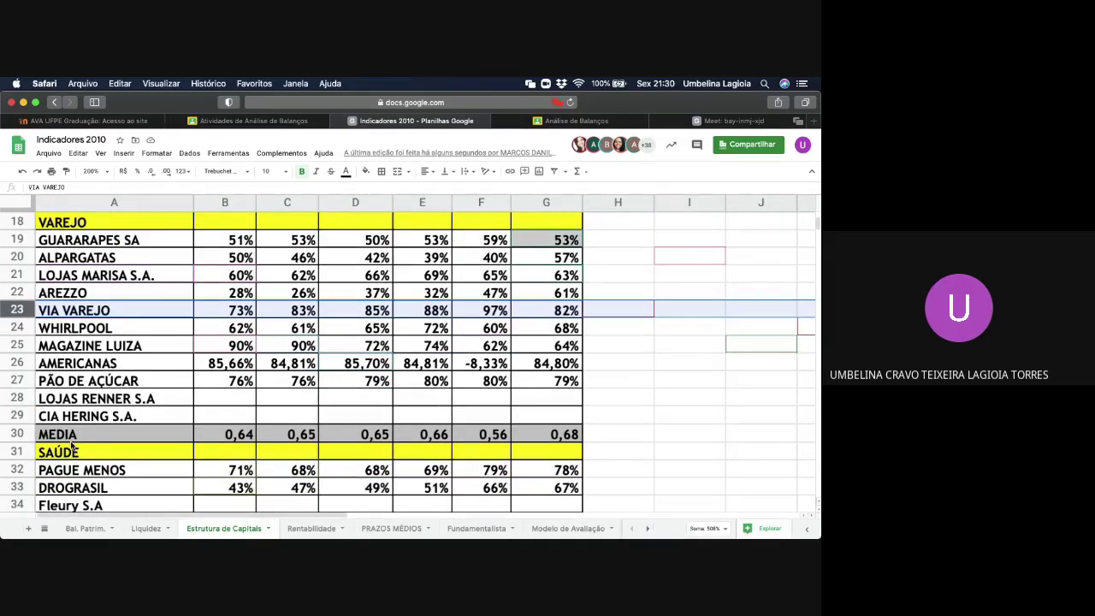
scroll(73, 446, "down", 1)
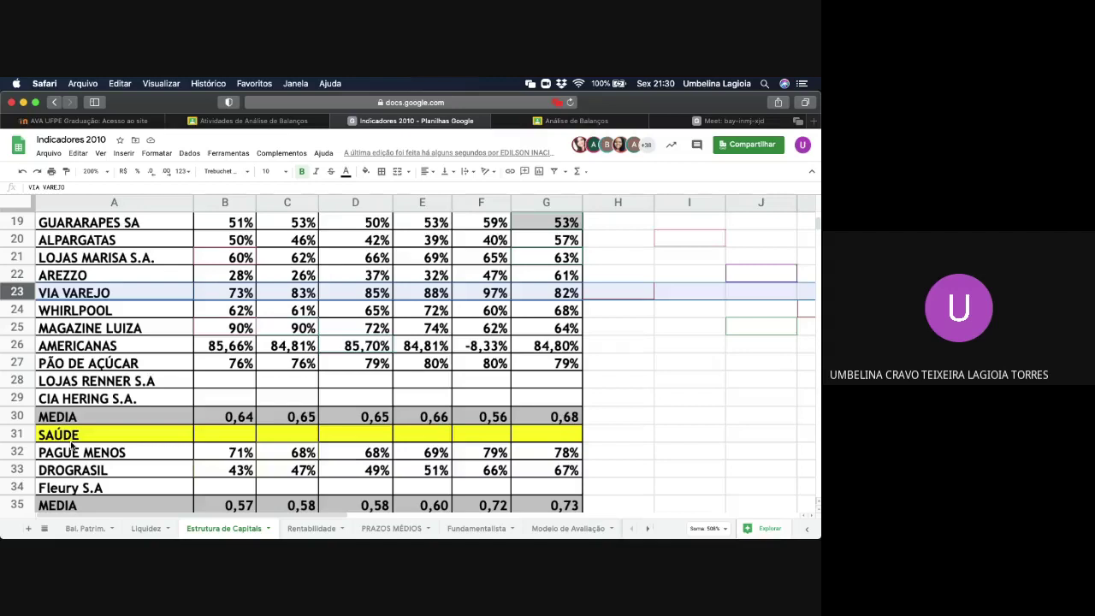
- Inspect the Eletrobrás row's values, and examine the Guararapes SA row against the other Varejo companies
scroll(73, 446, "up", 13)
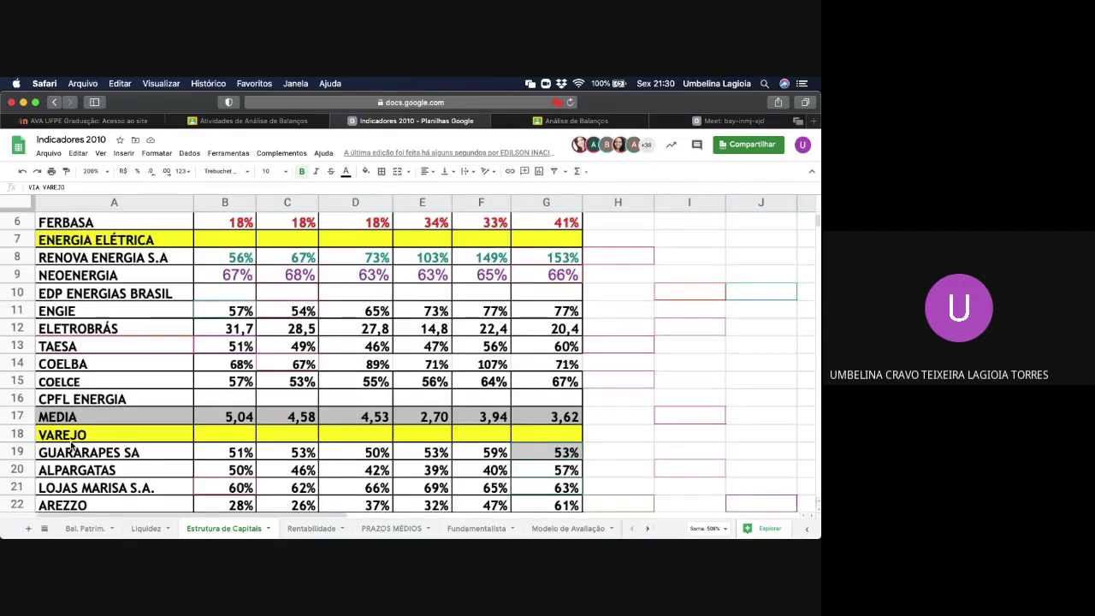
left_click(14, 327)
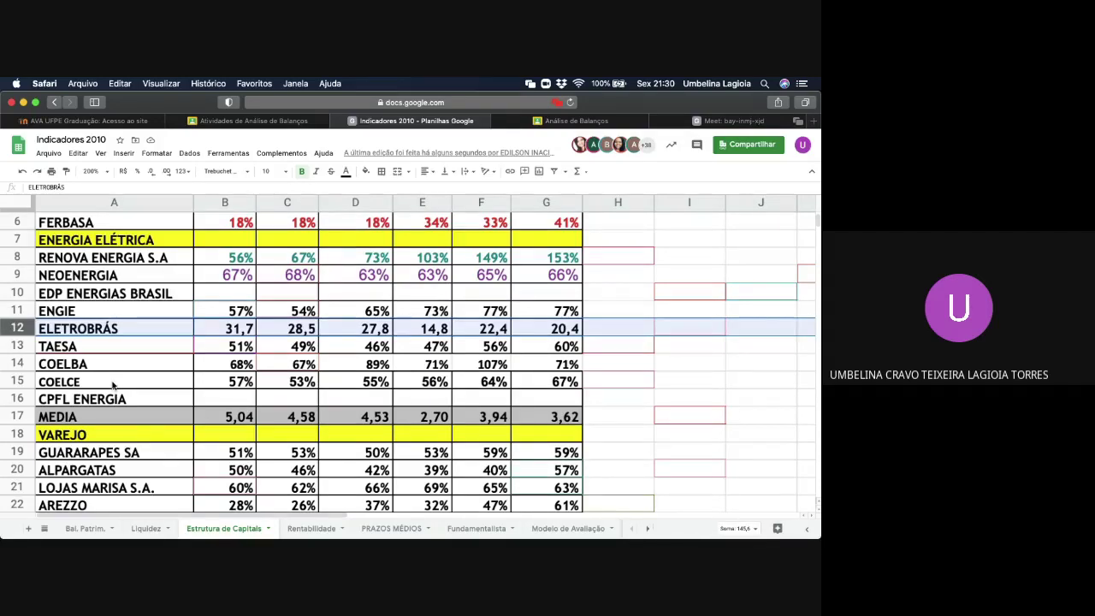
scroll(111, 385, "down", 2)
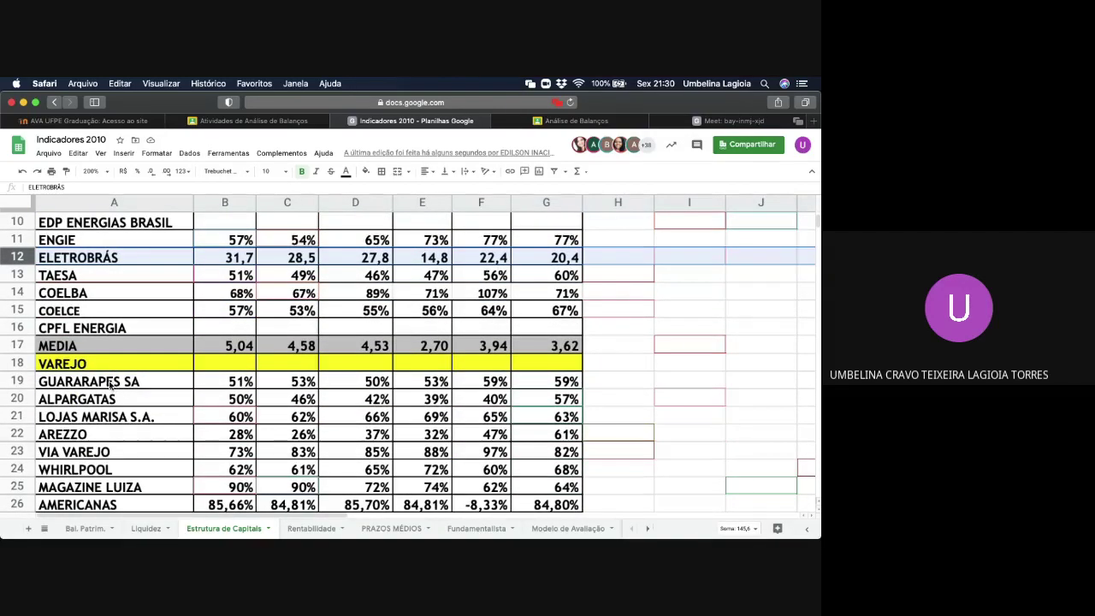
left_click(15, 380)
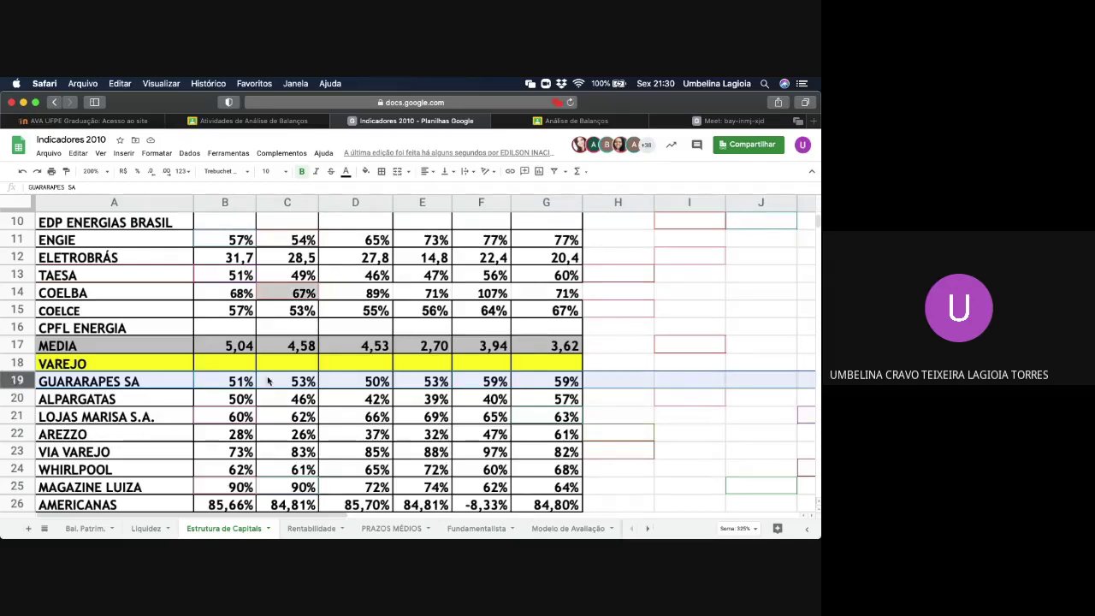
scroll(76, 419, "down", 3)
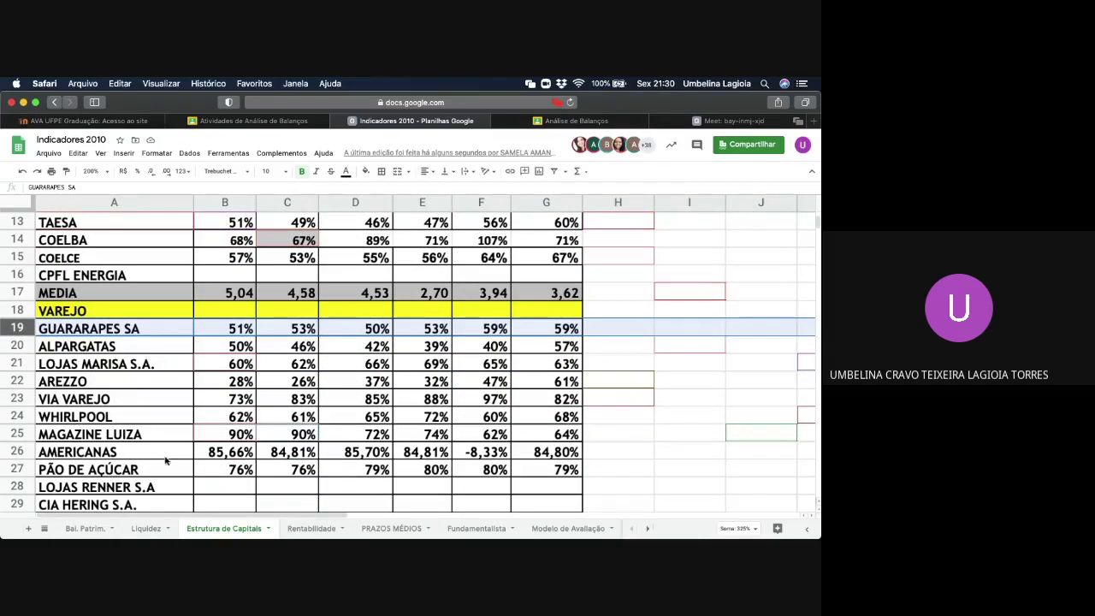
scroll(389, 422, "down", 2)
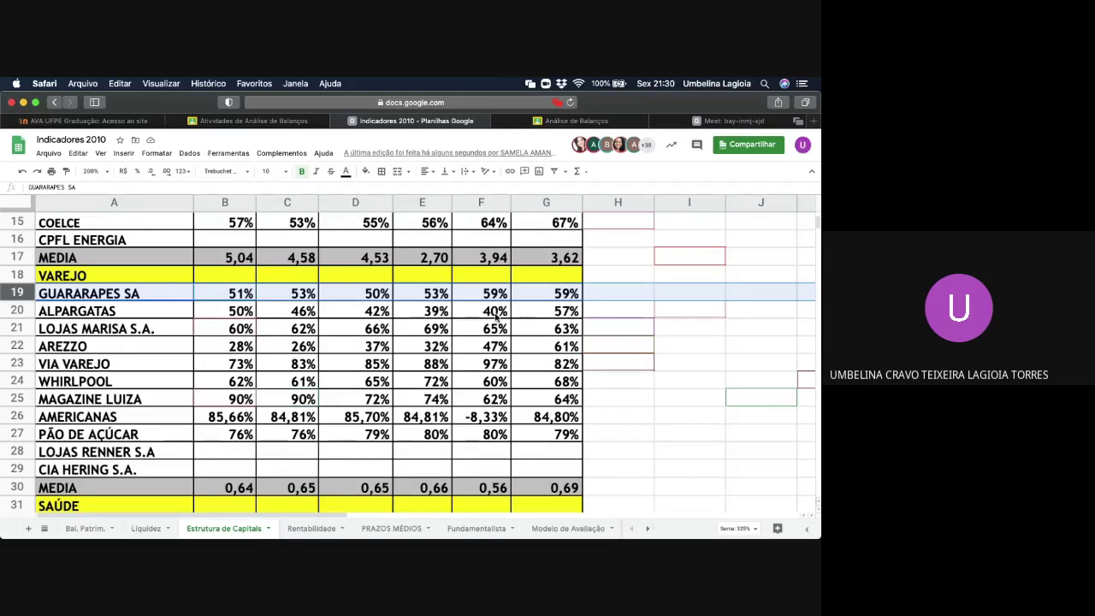
- Examine the Alpargatas row's 2015 to 2020 values against the other Varejo companies and the Saúde rows
left_click(25, 309)
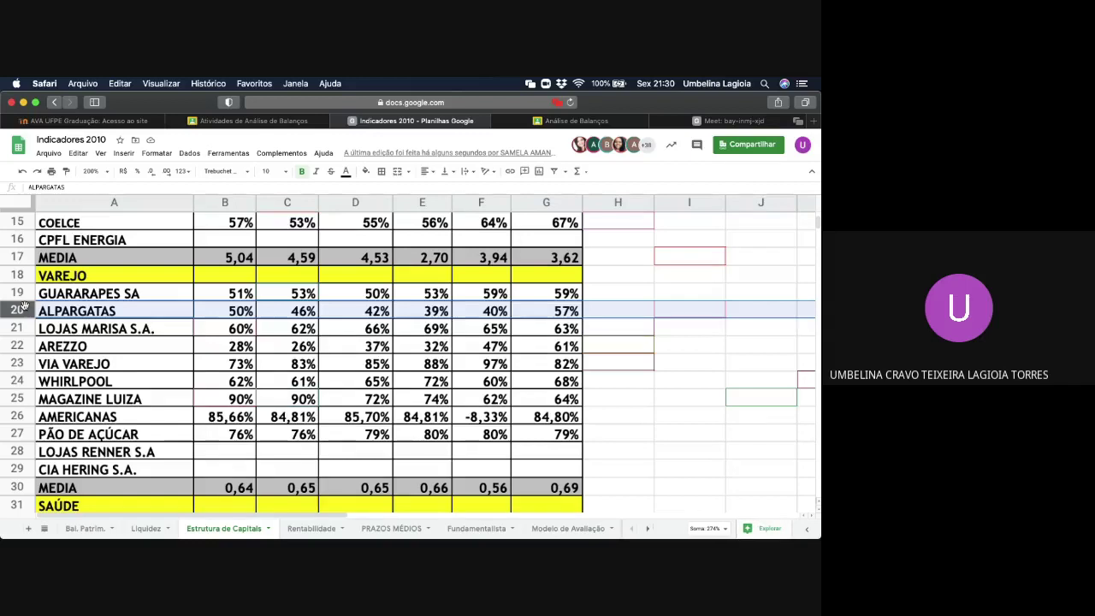
scroll(233, 389, "down", 1)
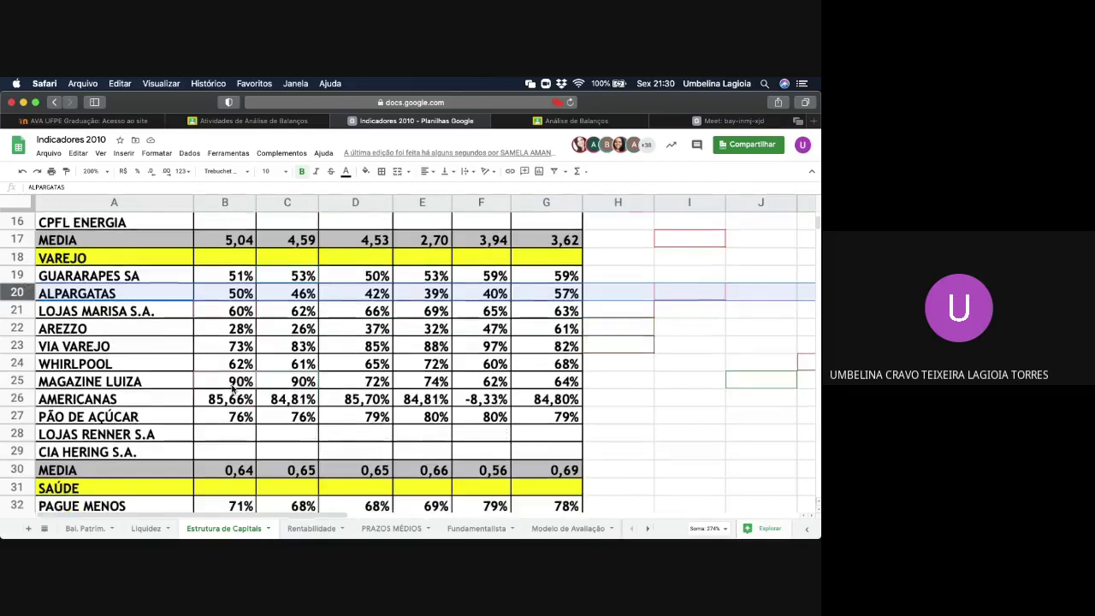
scroll(231, 389, "down", 3)
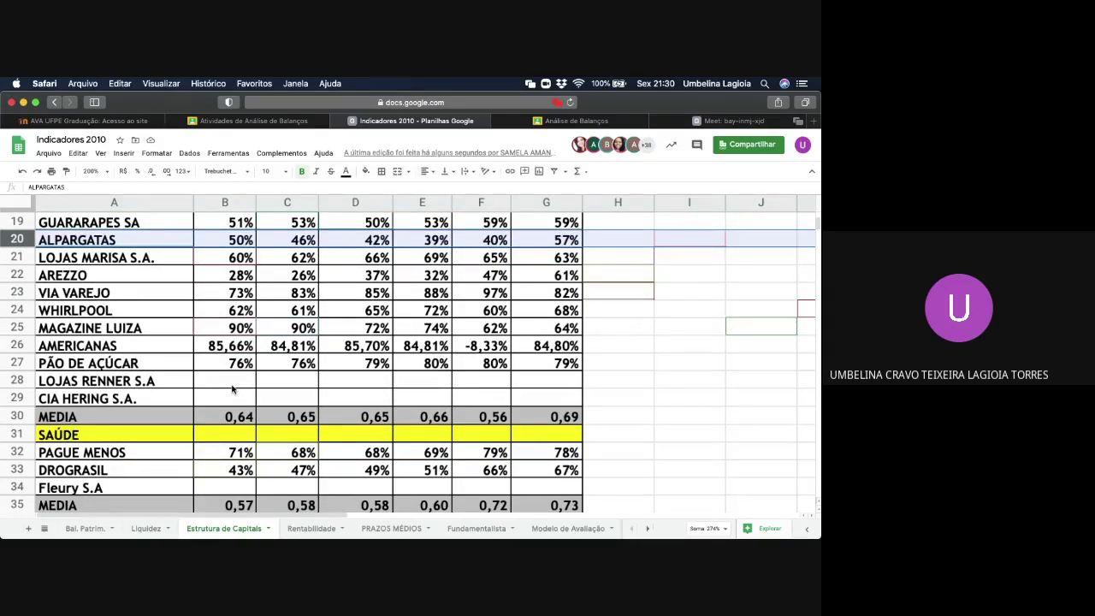
scroll(276, 360, "up", 10)
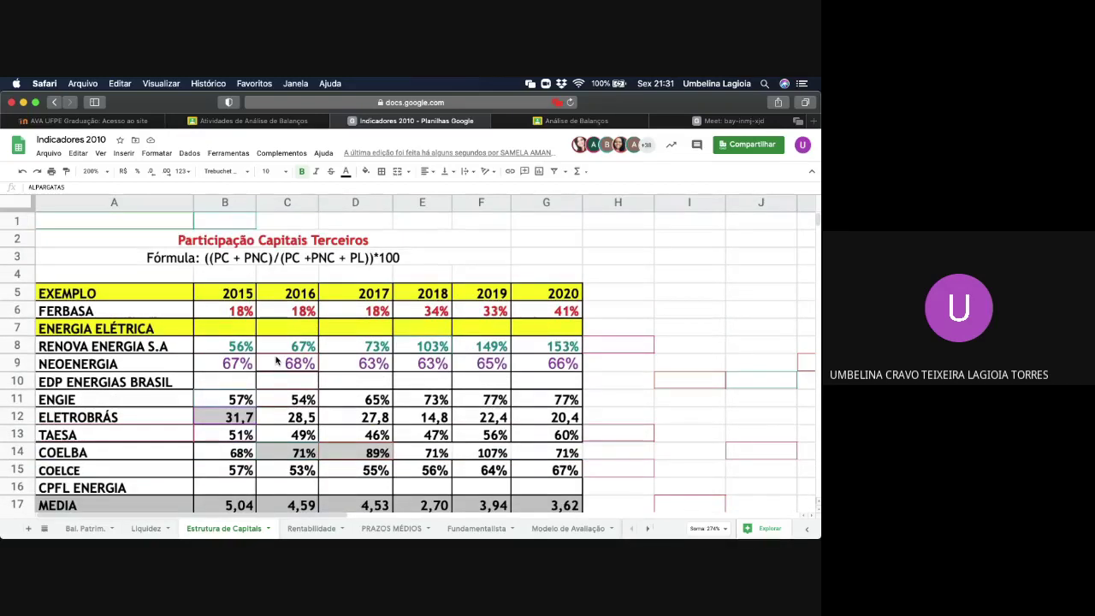
- Inspect the 2019 column and the Eletrobrás row, and check the remaining Energia Elétrica and Varejo rows for revised entries
left_click(473, 208)
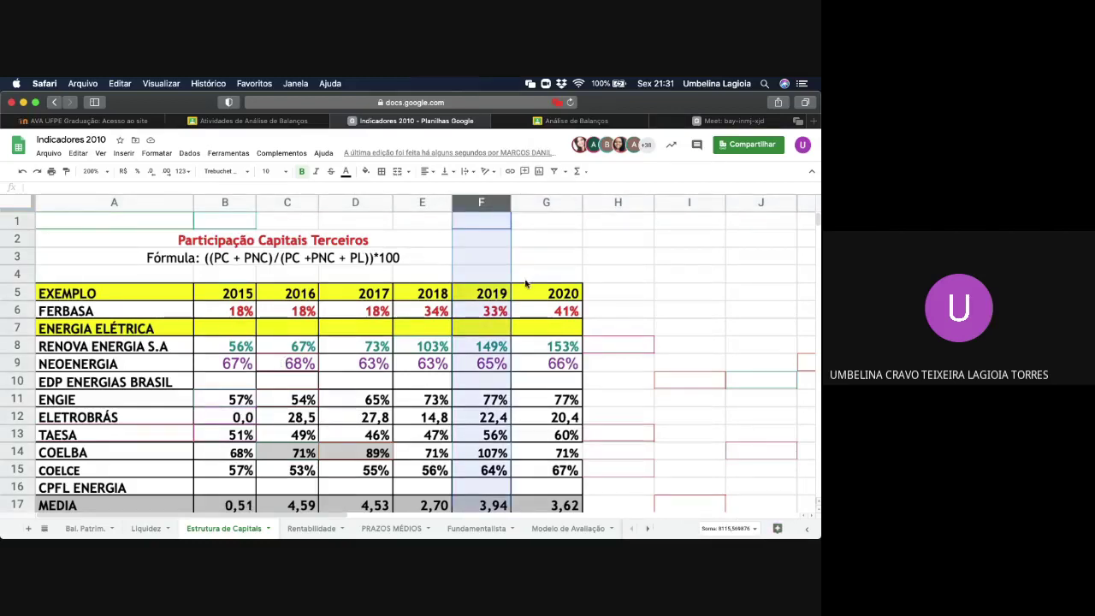
scroll(517, 355, "down", 2)
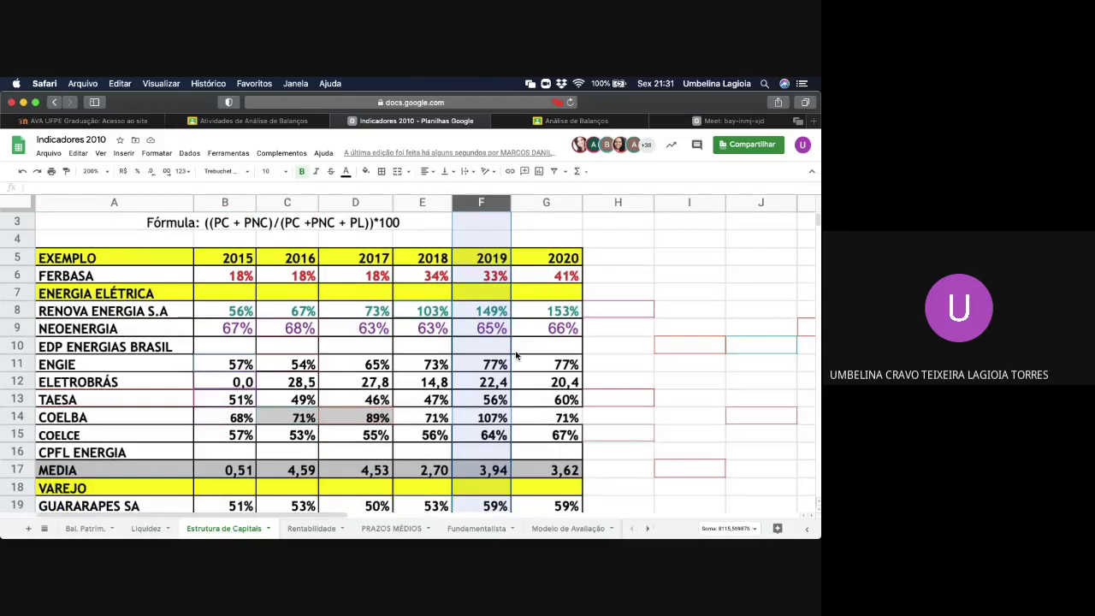
left_click(18, 382)
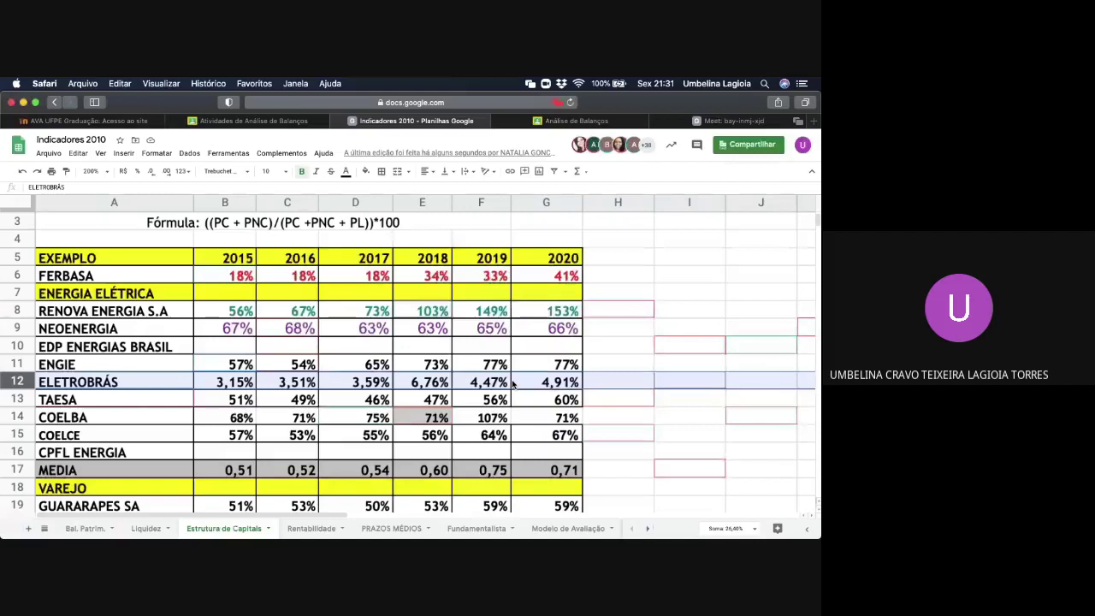
scroll(518, 385, "down", 5)
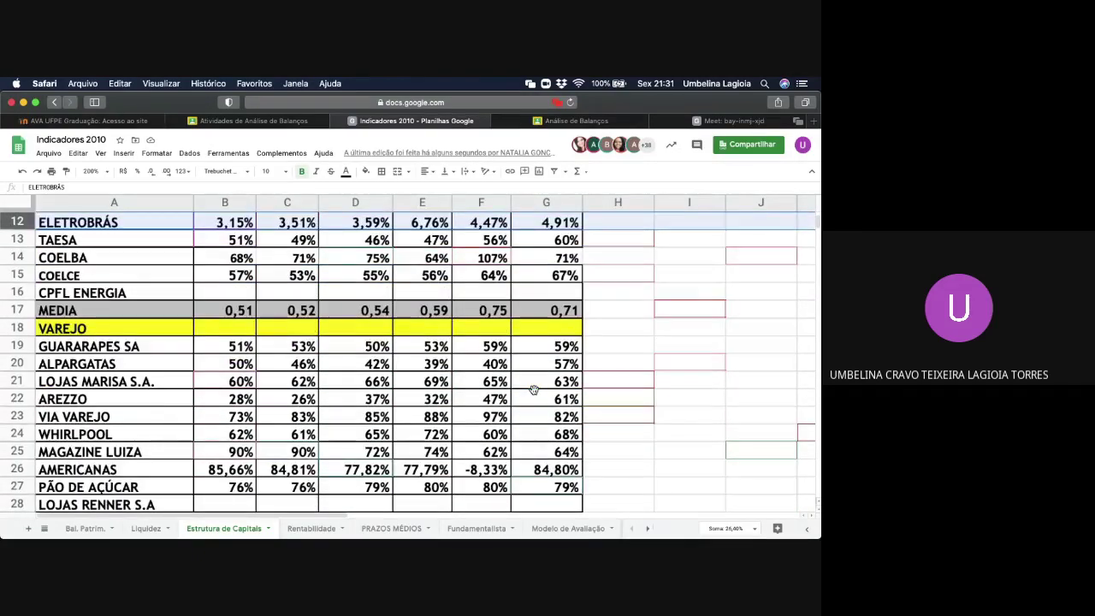
scroll(541, 454, "down", 2)
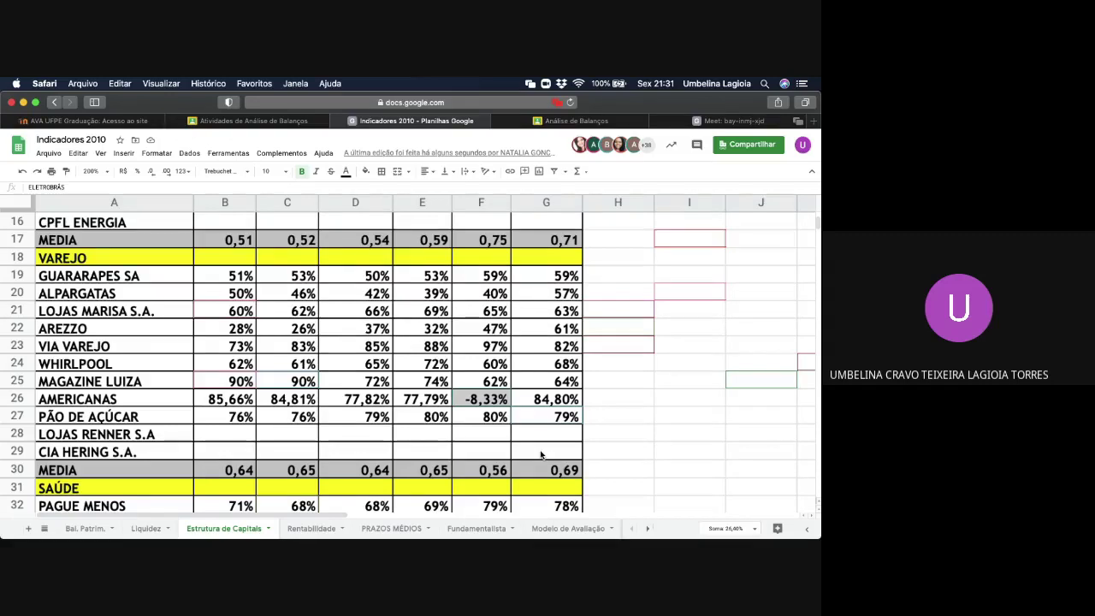
scroll(541, 454, "down", 1)
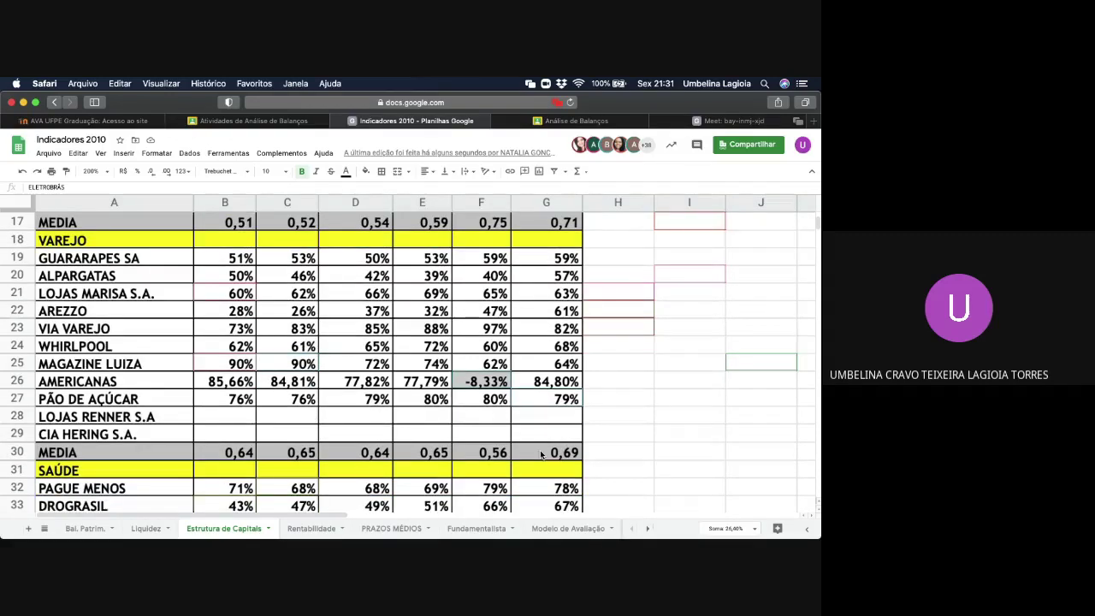
- Inspect Via Varejo's 2019 value and compare it with the other Varejo and Energia Elétrica companies
left_click(495, 329)
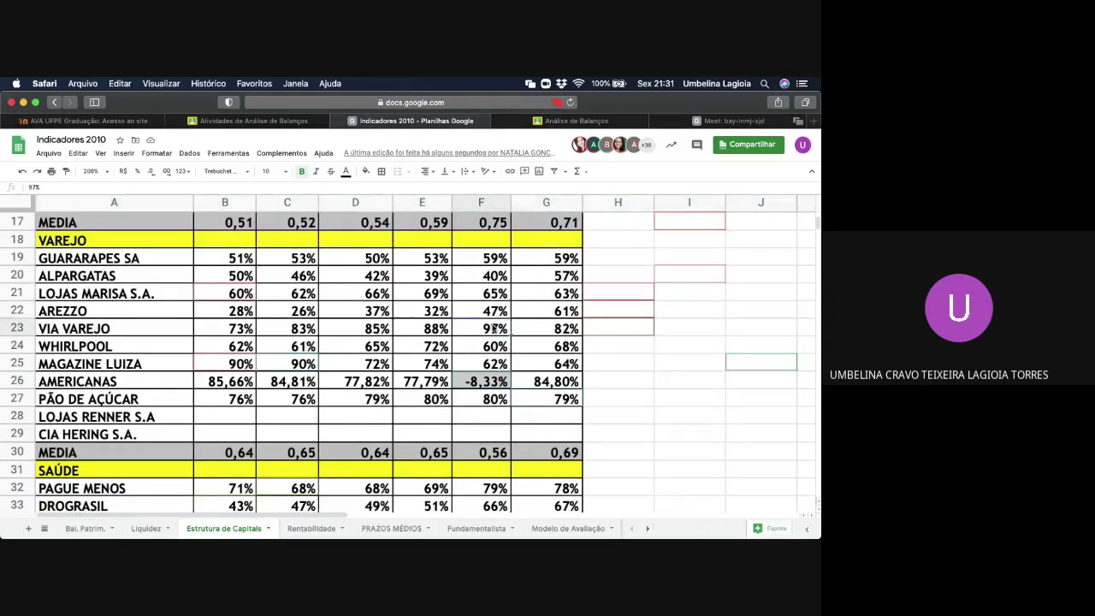
scroll(489, 335, "up", 1)
scroll(489, 335, "up", 2)
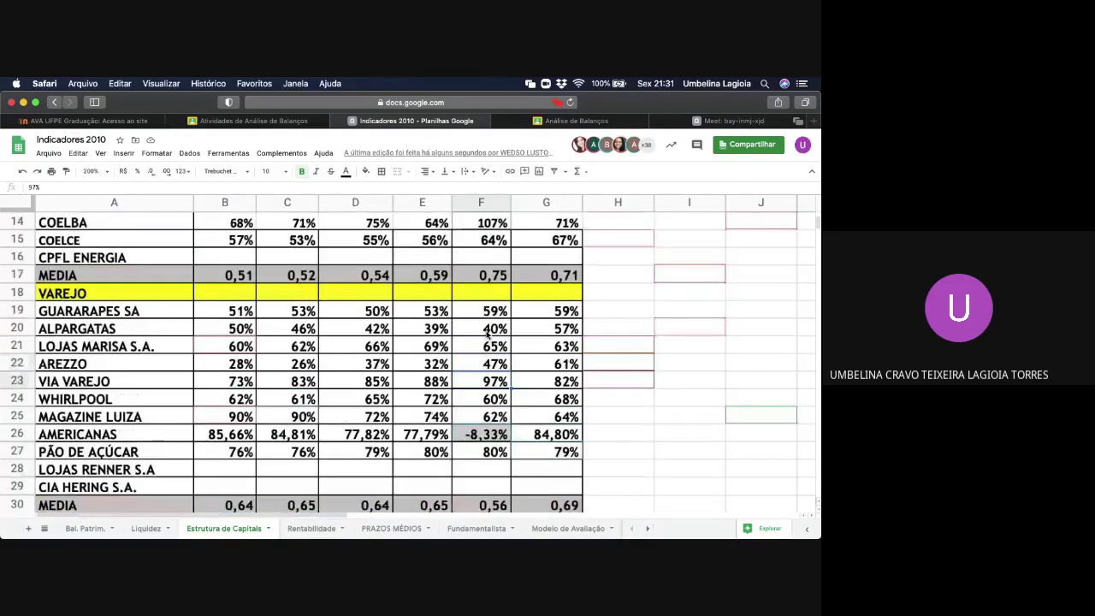
scroll(487, 335, "up", 3)
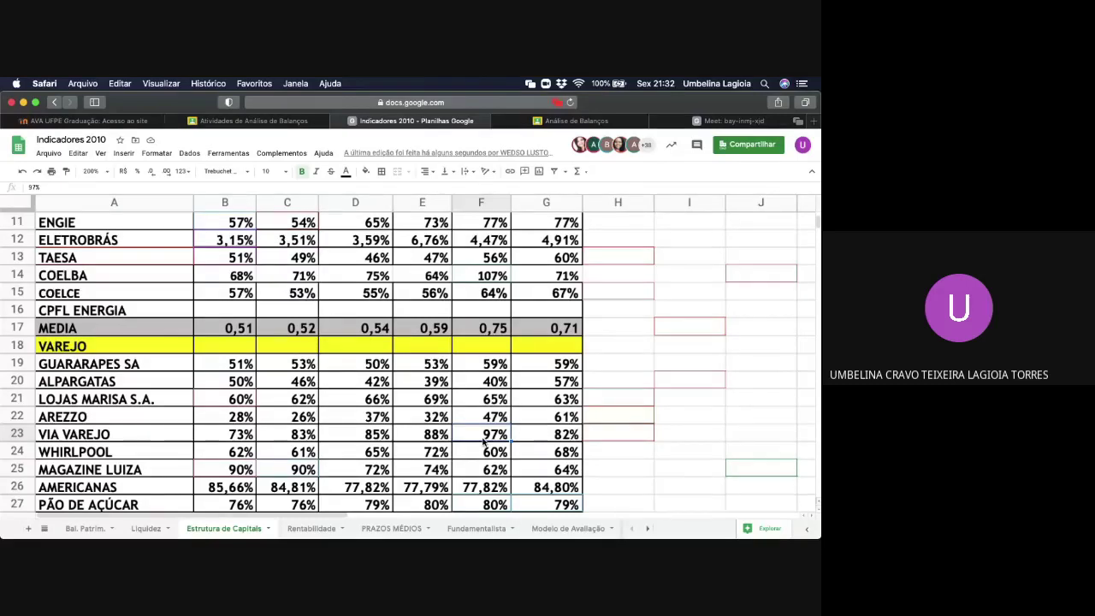
scroll(483, 441, "up", 3)
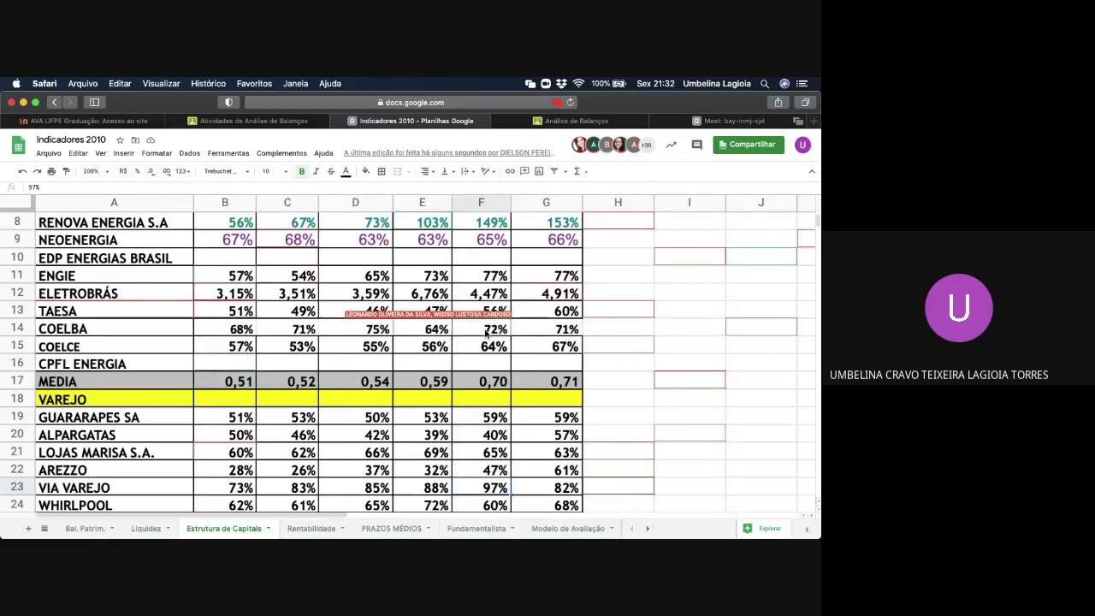
scroll(529, 324, "up", 1)
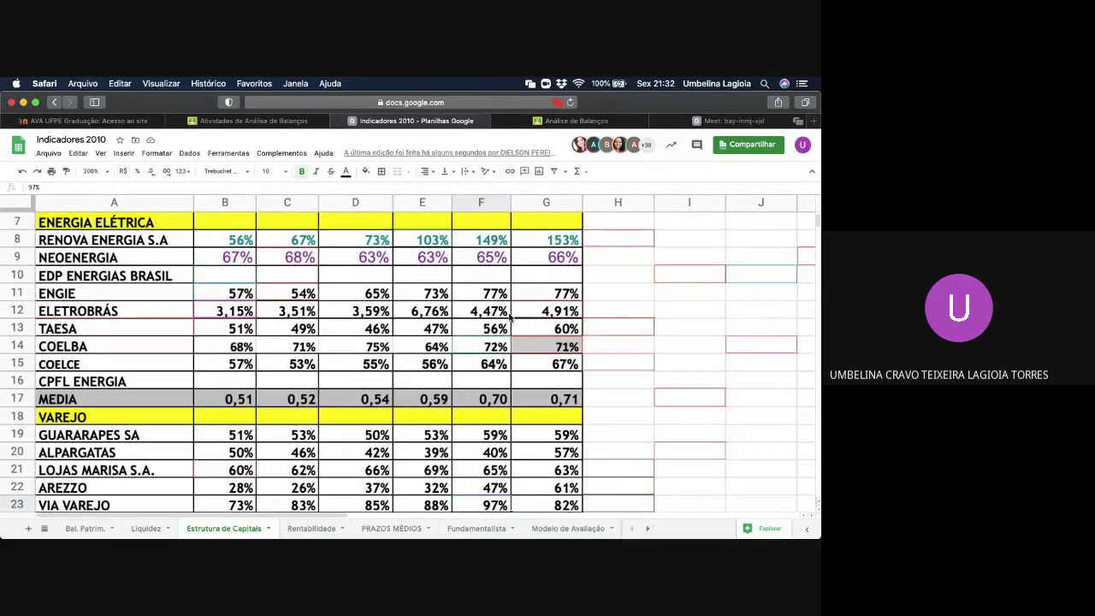
scroll(496, 344, "down", 3)
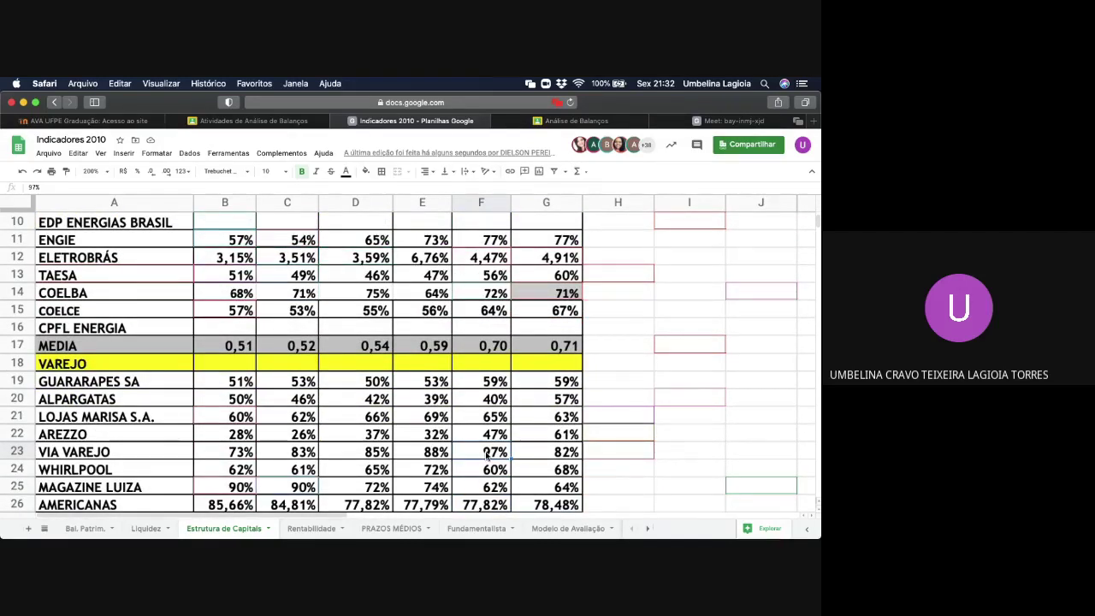
scroll(487, 455, "down", 2)
scroll(486, 455, "down", 2)
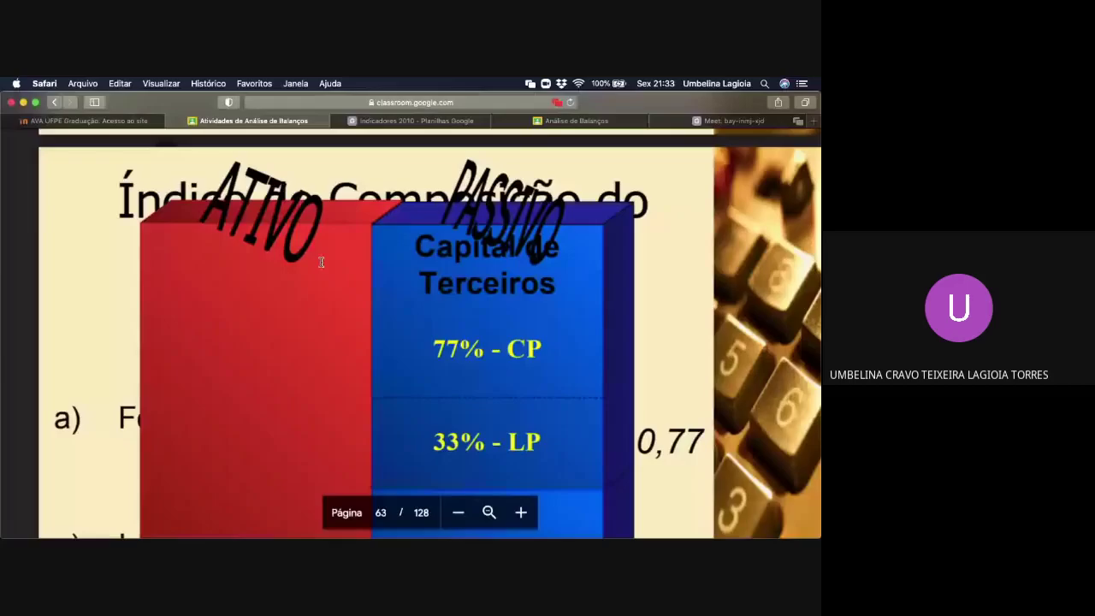
- Review the third-party capital diagram on page 63 of the Classroom slides and return to the Varejo rows in Indicadores 2010
scroll(321, 262, "down", 3)
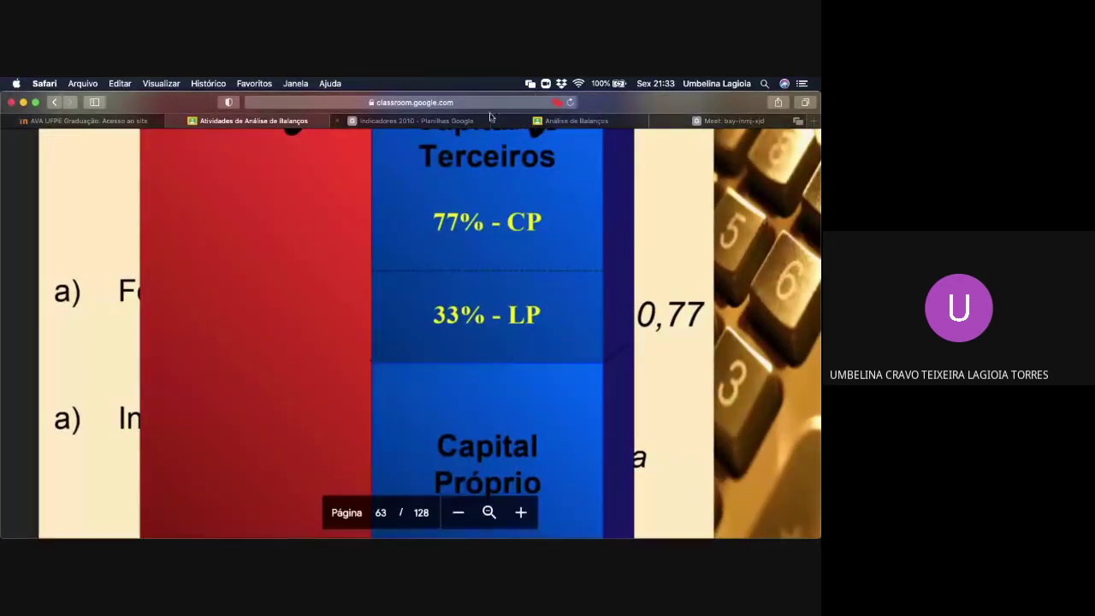
left_click(461, 121)
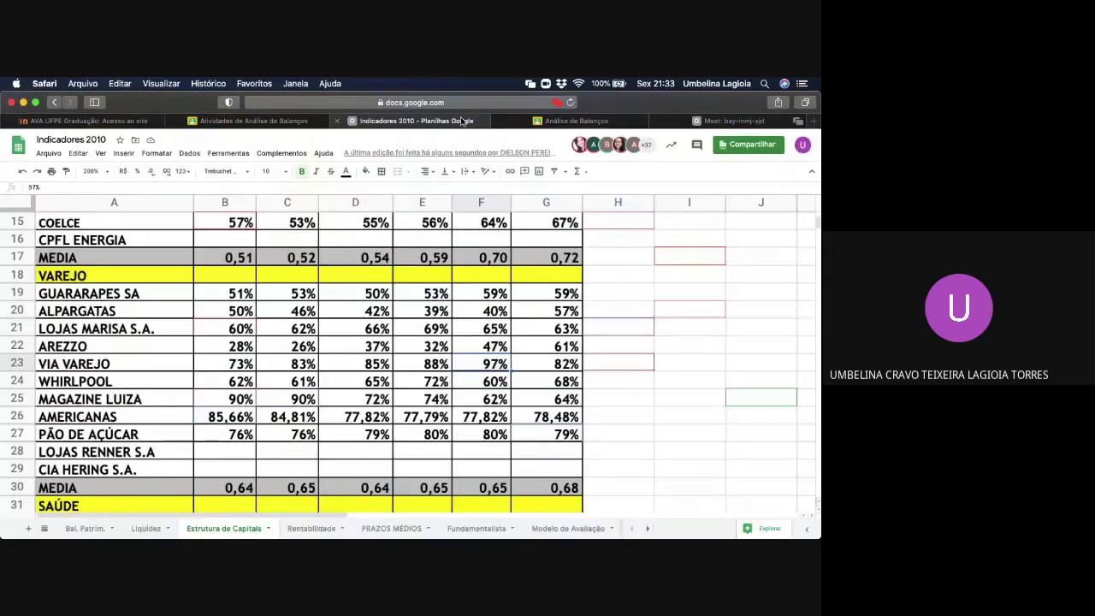
scroll(445, 339, "down", 2)
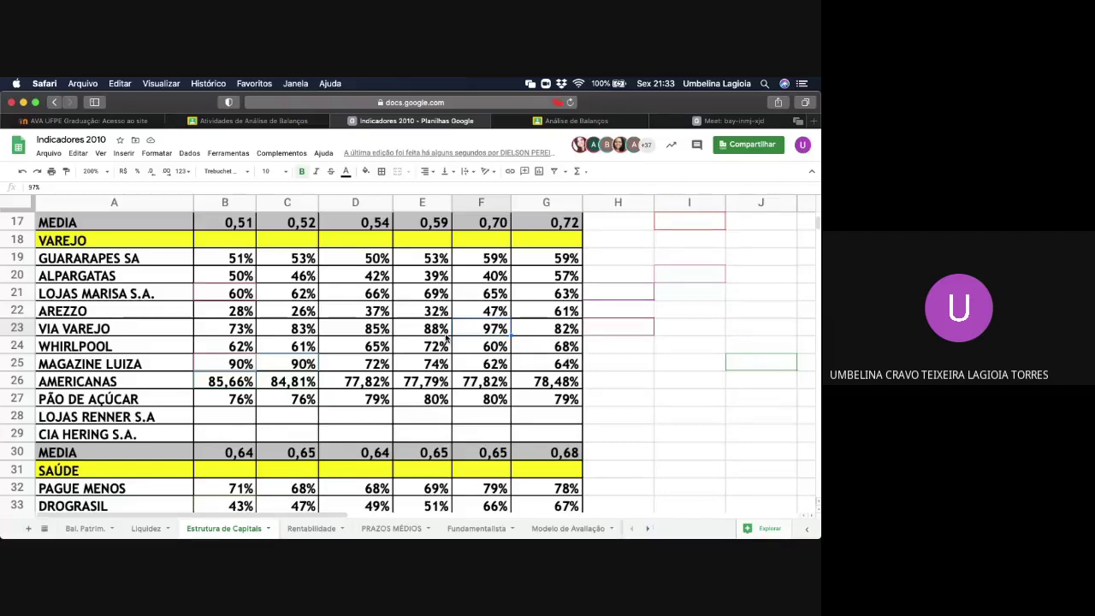
- Examine the Via Varejo row across 2015 to 2020 and compare it with the Energia Elétrica companies
left_click(8, 328)
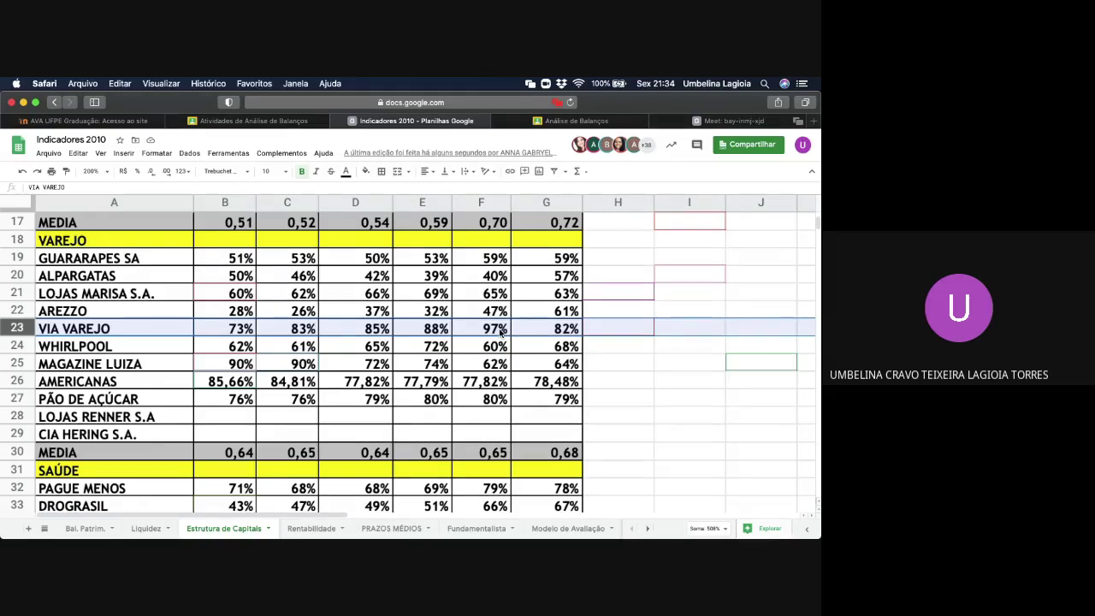
scroll(500, 337, "up", 4)
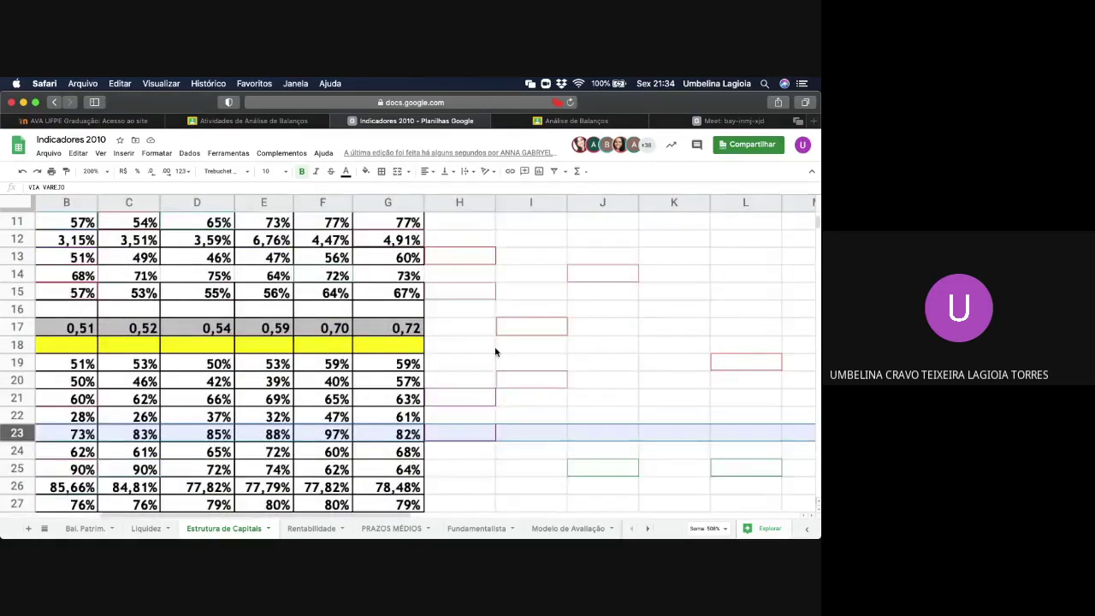
scroll(497, 350, "up", 1)
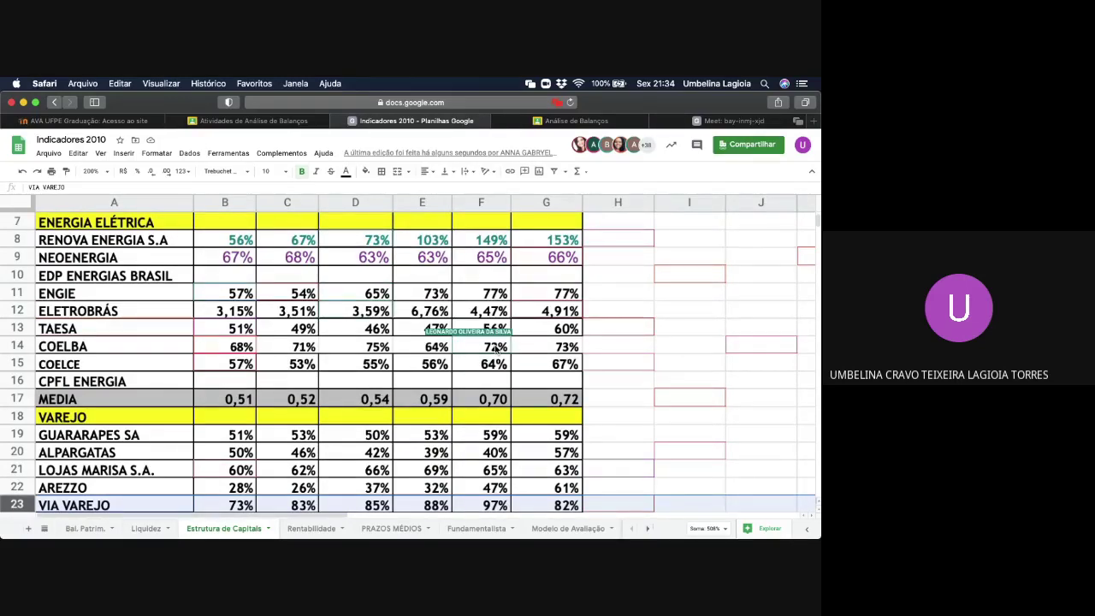
- Recheck the Eletrobrás row's 2015 to 2020 percentages against its sector's other companies and MEDIA row
left_click(21, 309)
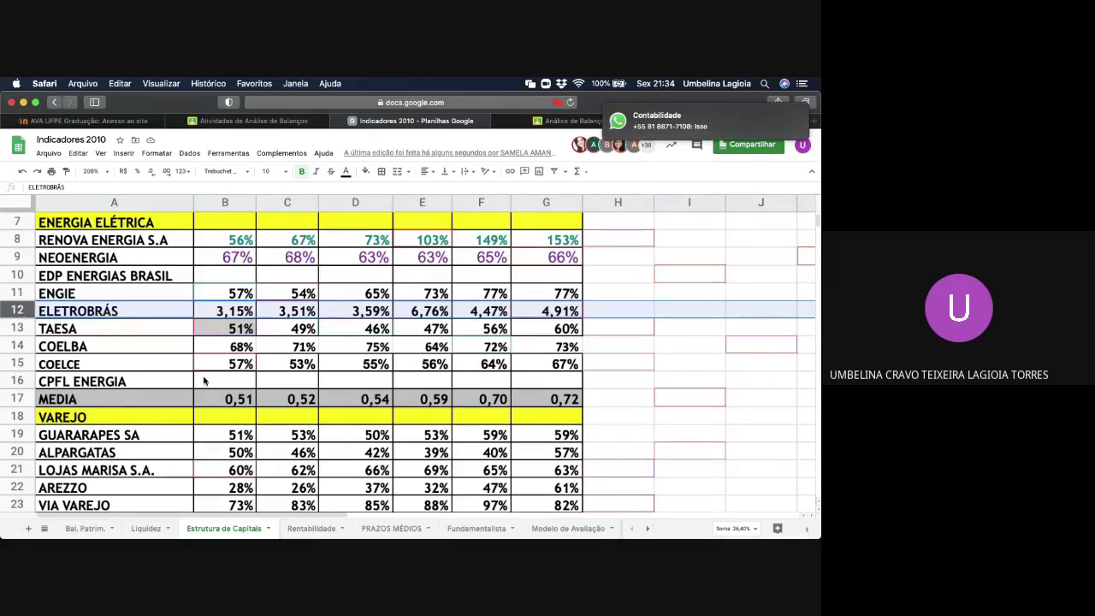
scroll(323, 360, "down", 1)
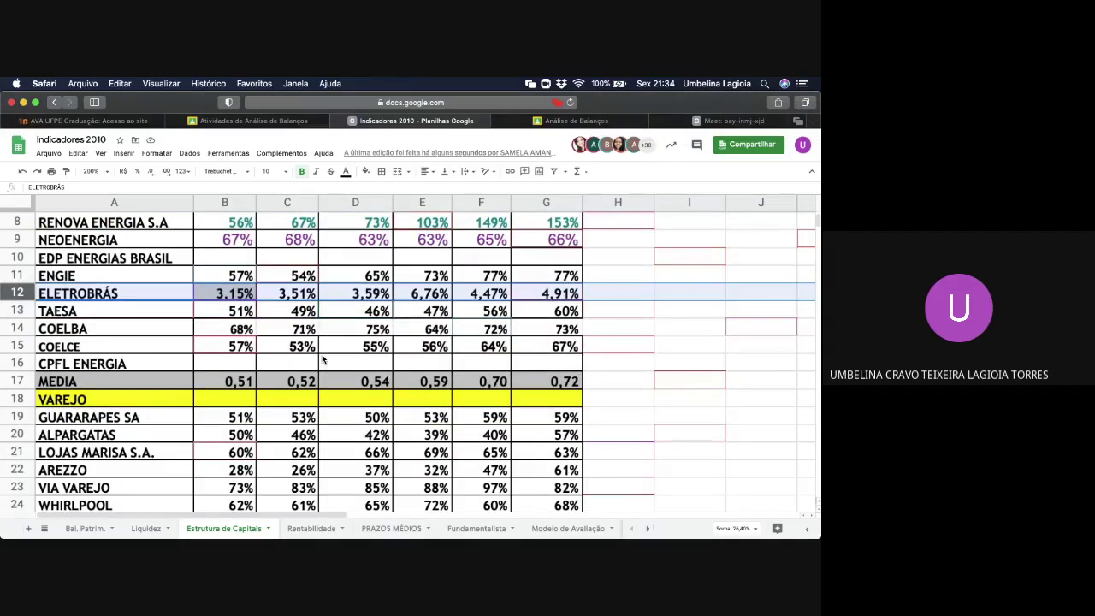
scroll(322, 359, "down", 3)
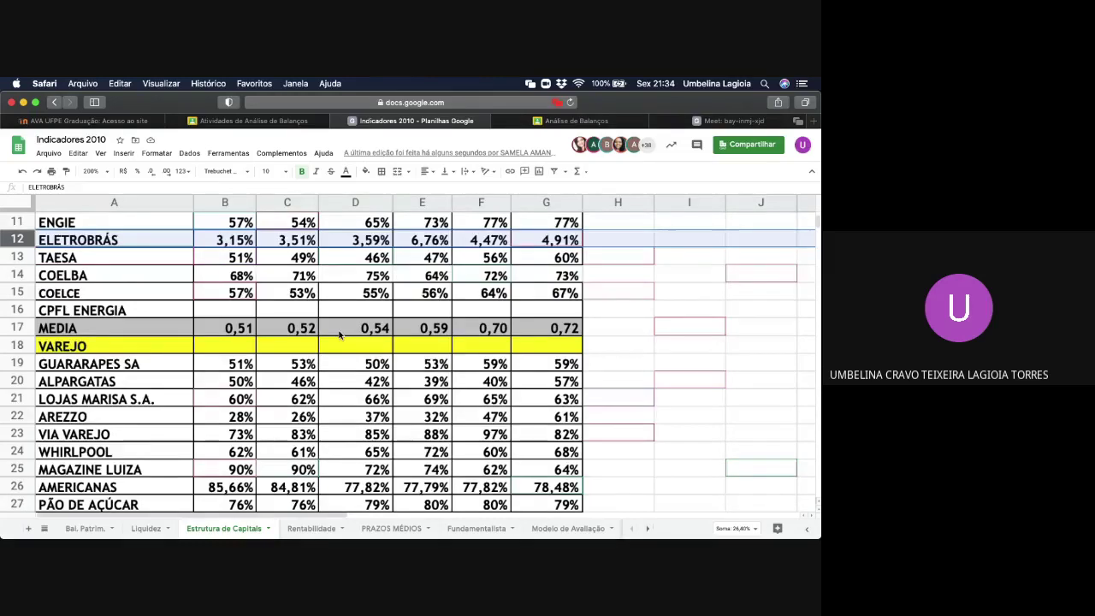
scroll(338, 335, "up", 2)
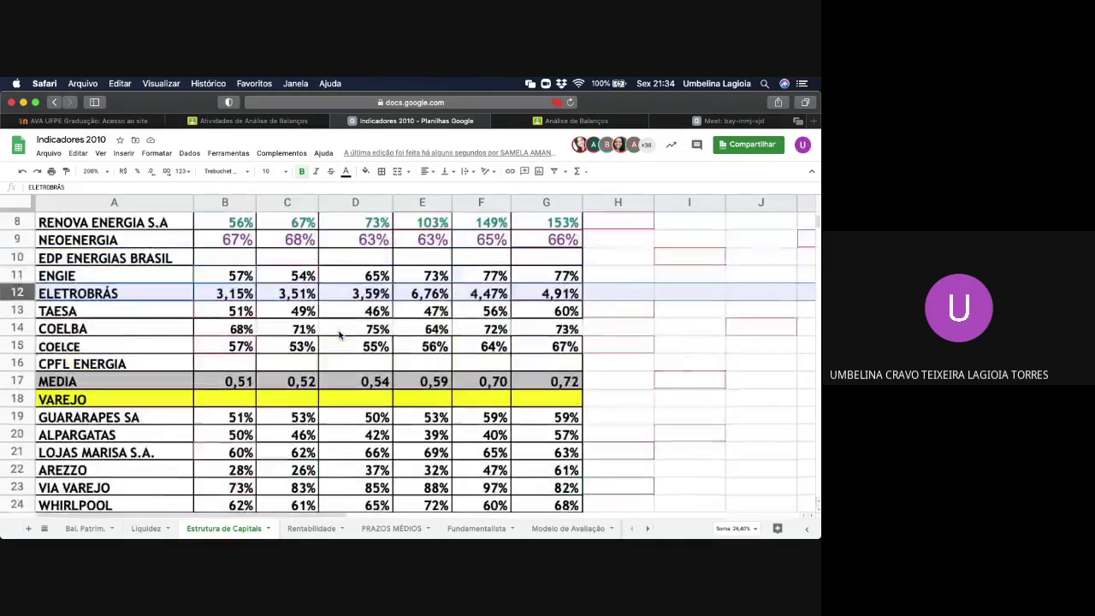
left_click(181, 295)
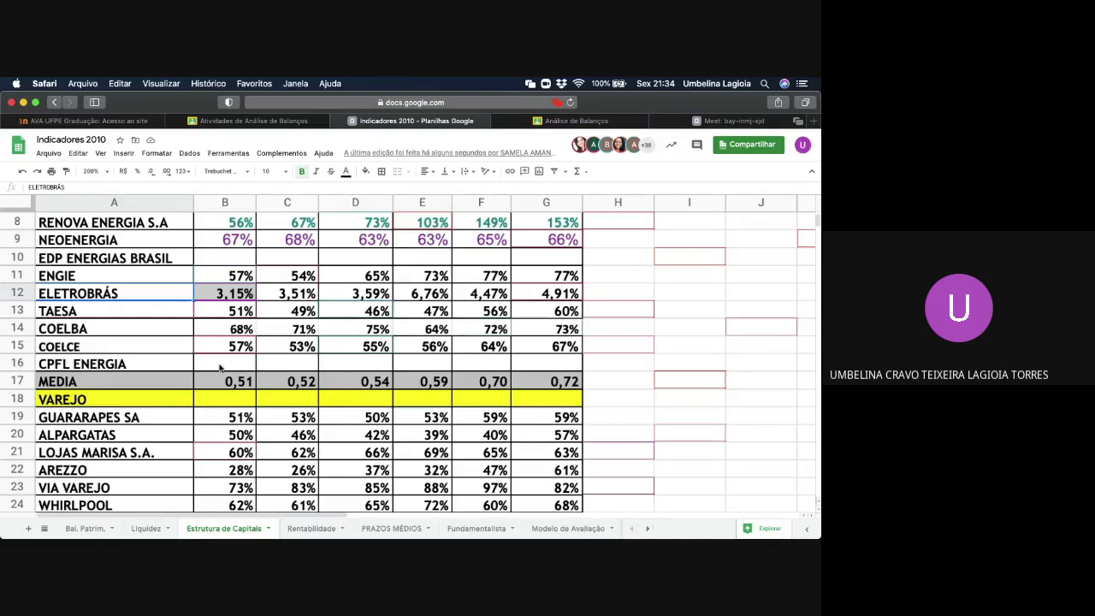
- Check the Varejo and Saúde rows with their MEDIA rows, and bring up the Composição do Endividamento table
scroll(220, 367, "down", 5)
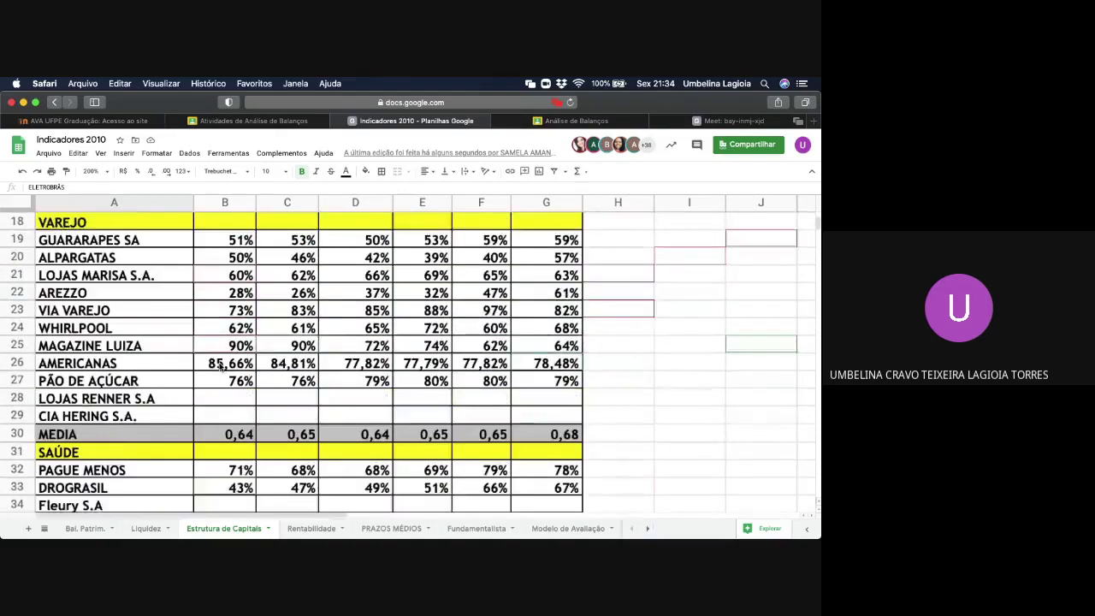
scroll(220, 367, "down", 3)
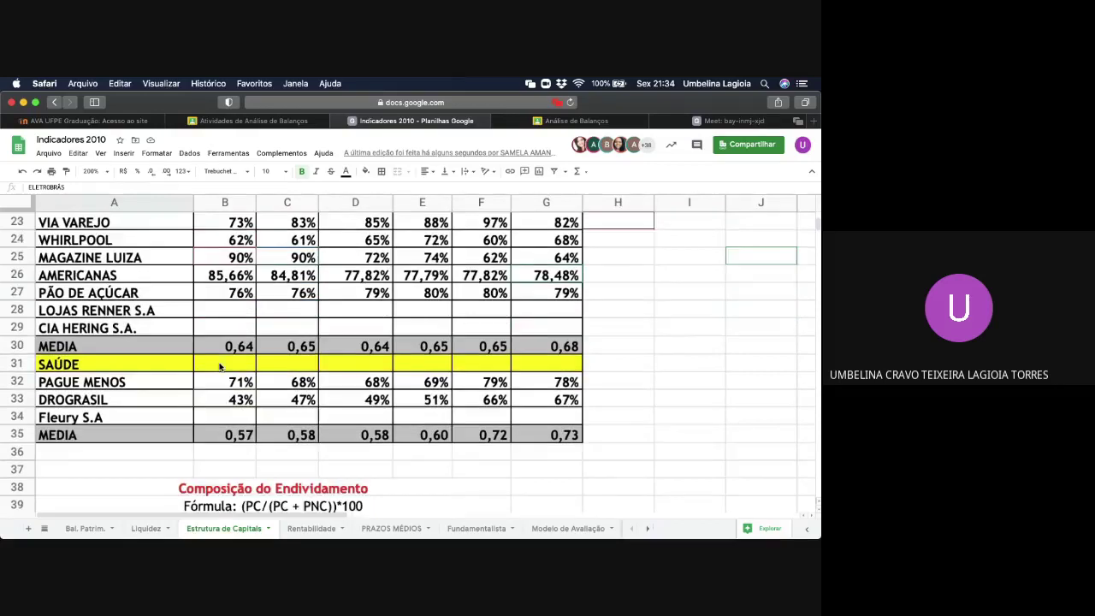
scroll(220, 367, "down", 4)
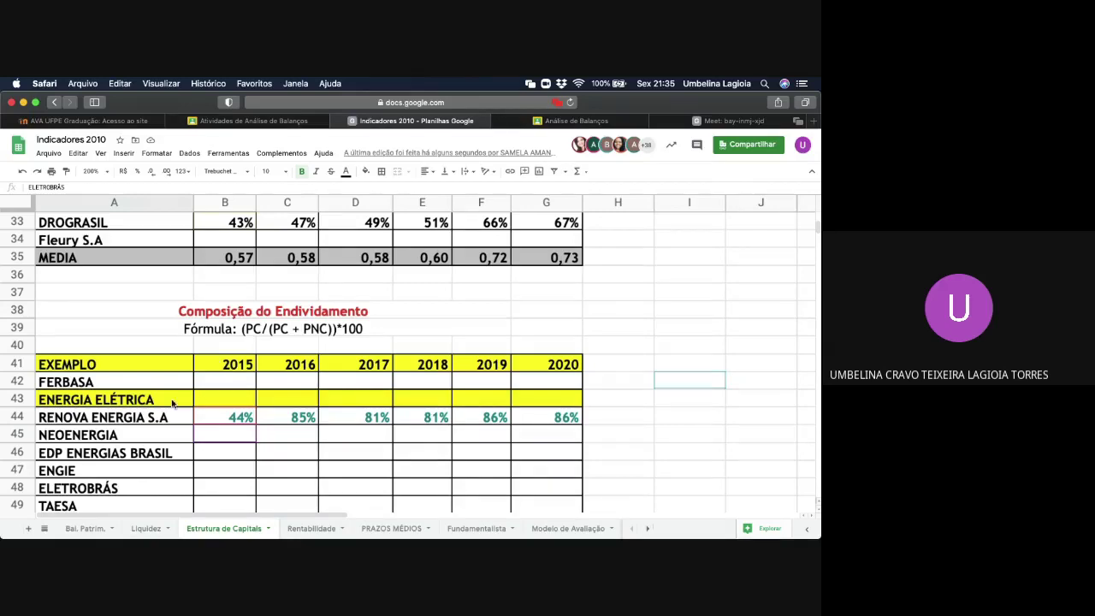
- Pick out the 2015 Passivo Circulante, Passivo Não Circulante and Patrimônio Líquido cells together in the Bal. Patrim. sheet
left_click(97, 528)
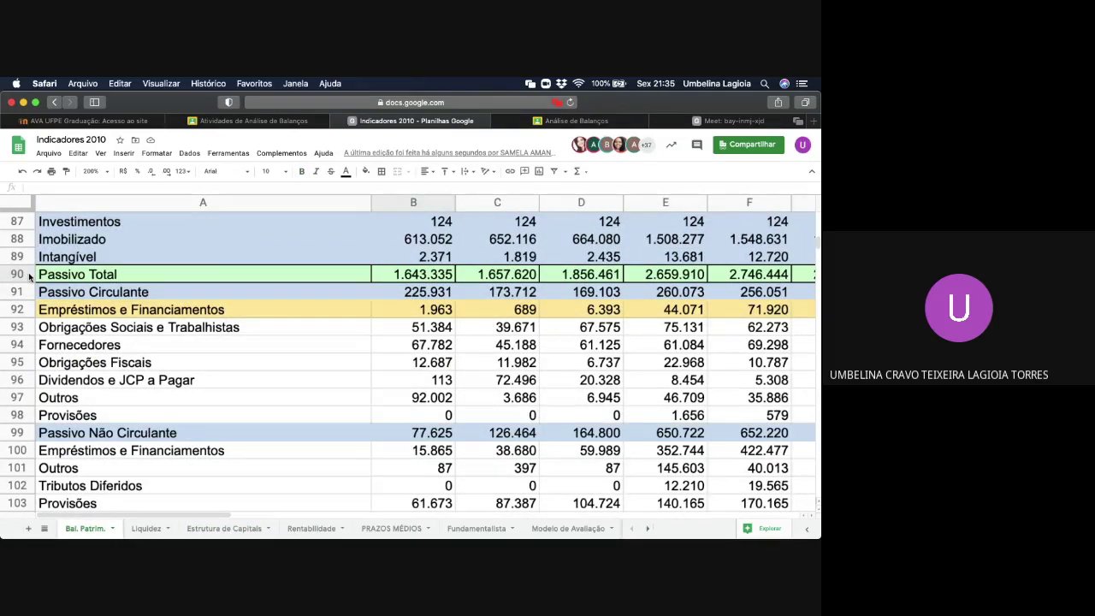
left_click(425, 294)
left_click(424, 437, "super")
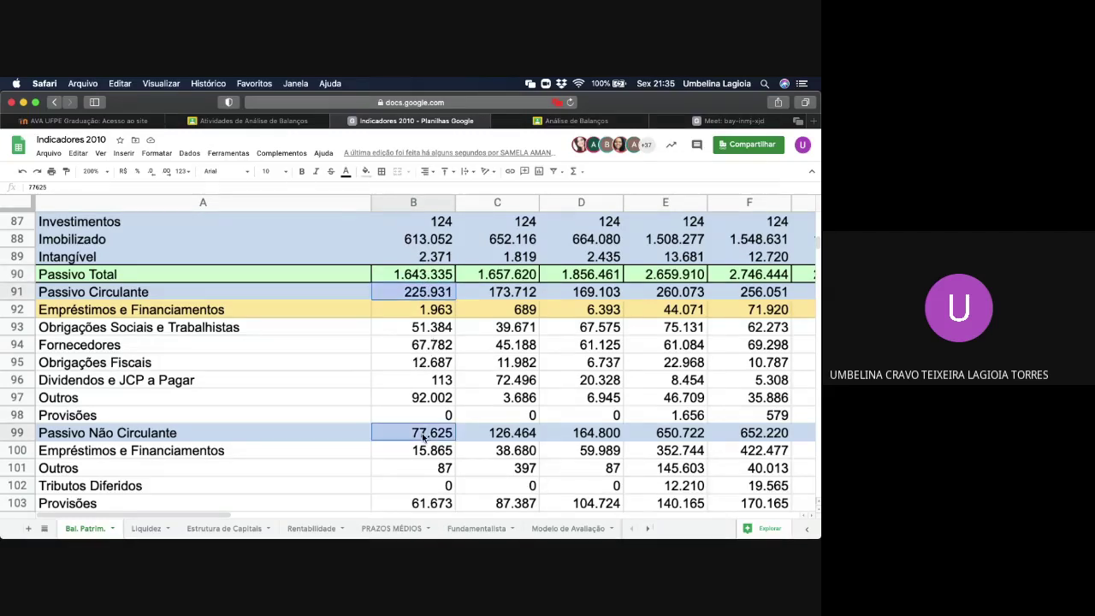
scroll(424, 436, "down", 3)
left_click(424, 436, "super")
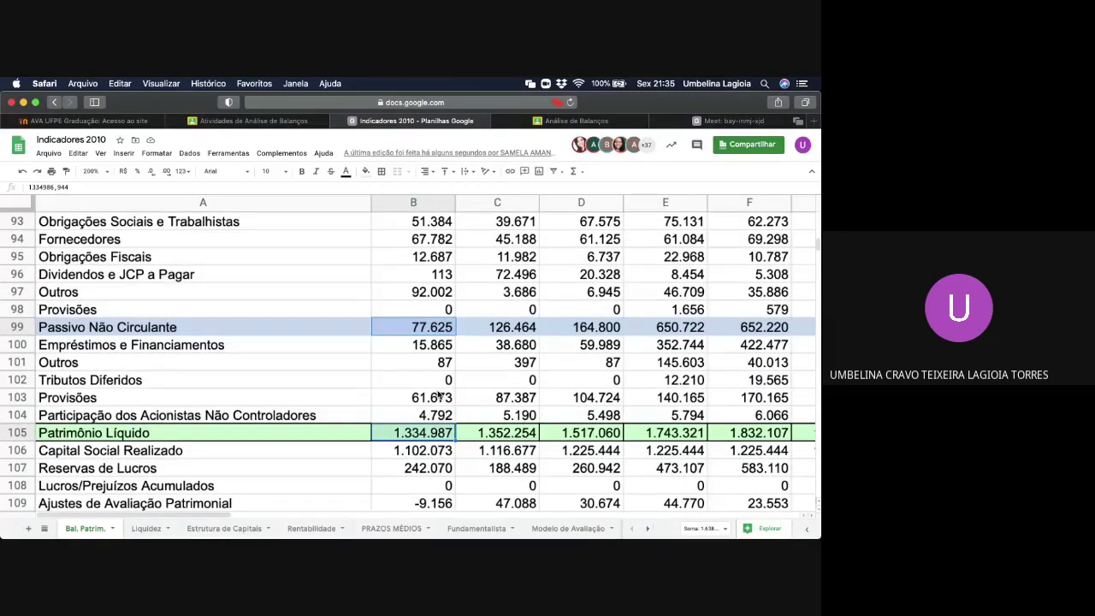
scroll(437, 402, "up", 2)
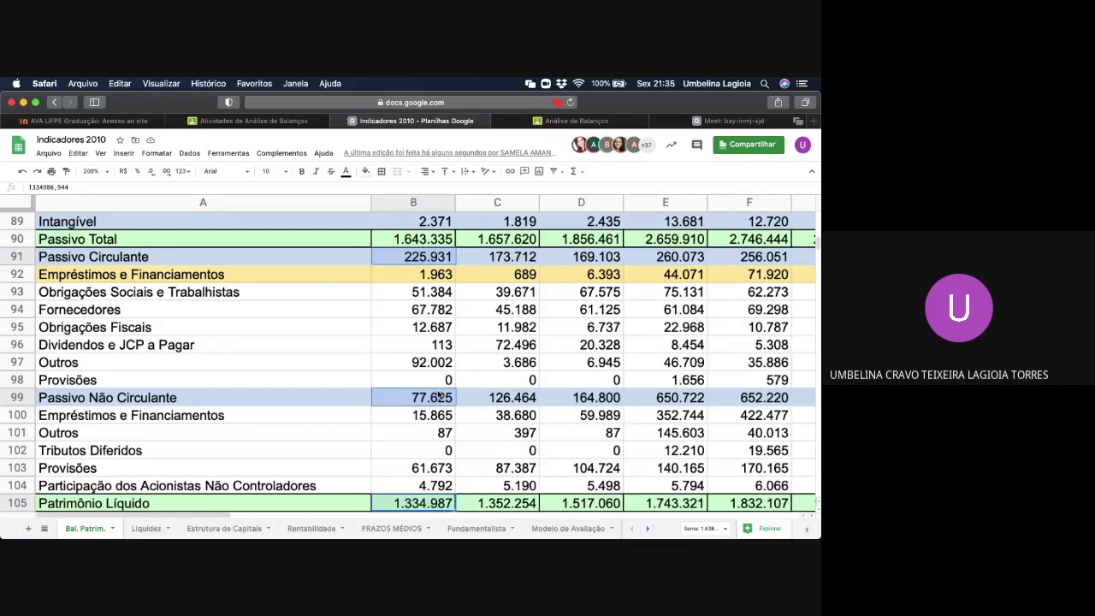
- Review the Composição do Endividamento formula and the Participação Capitais Terceiros percentages in the Estrutura de Capitais sheet
left_click(235, 529)
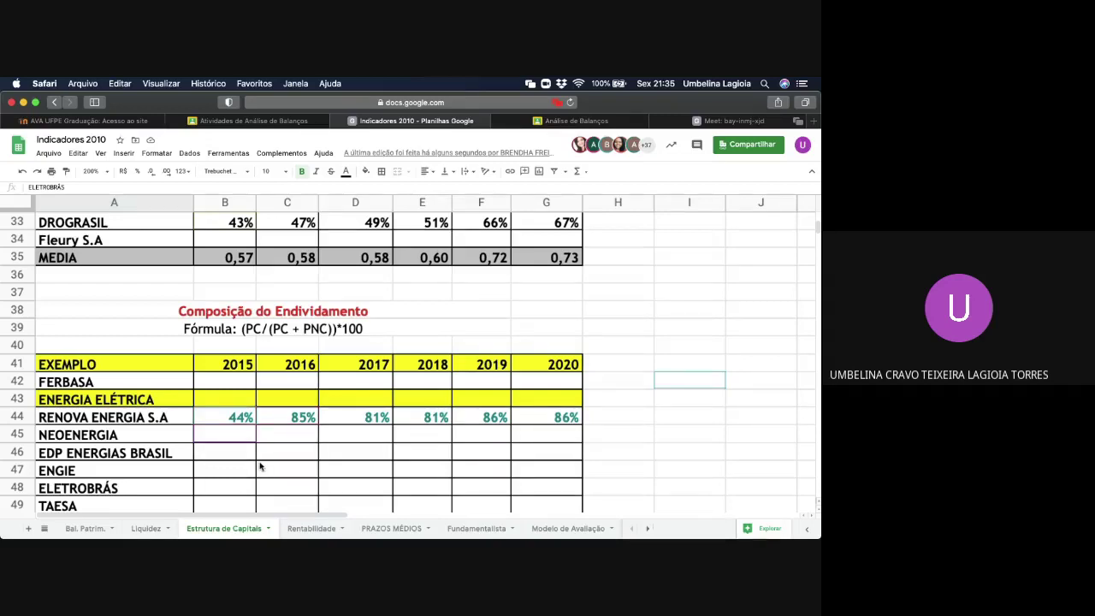
scroll(260, 466, "down", 2)
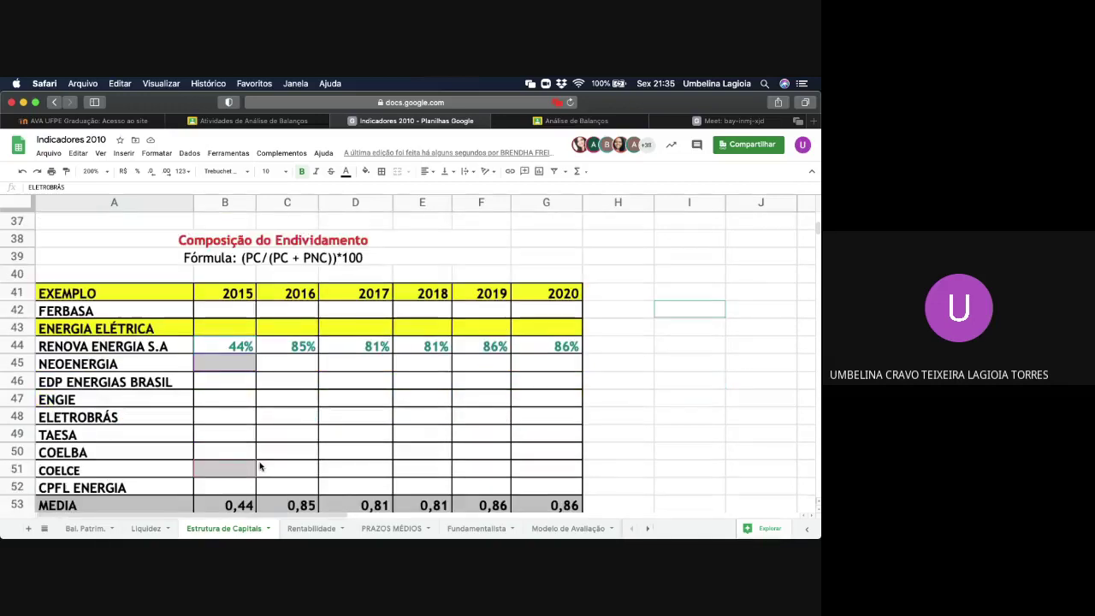
scroll(260, 467, "down", 1)
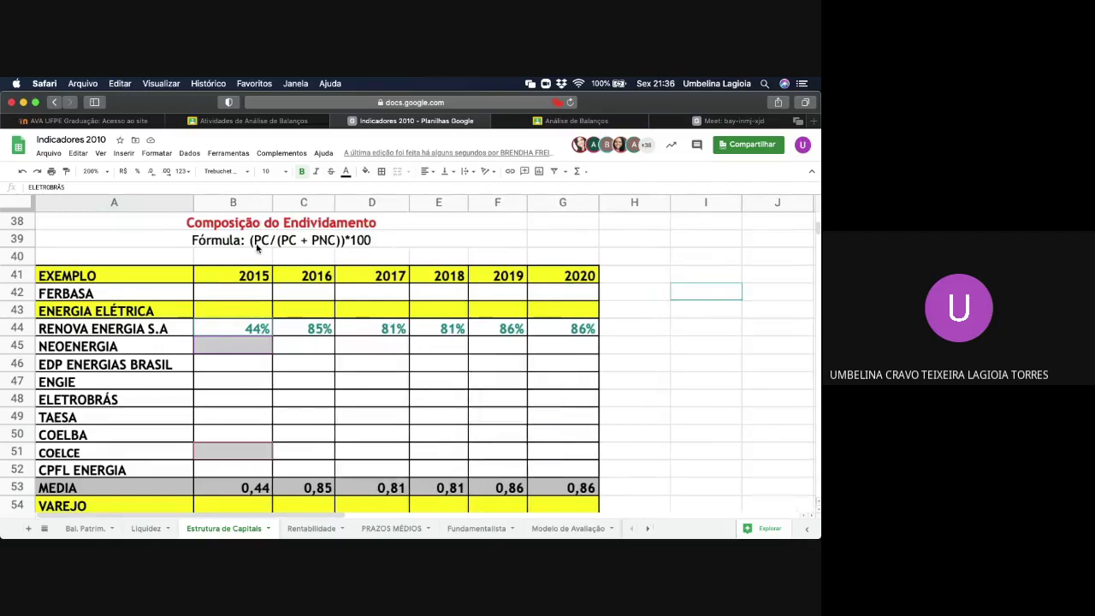
scroll(255, 253, "up", 5)
scroll(256, 246, "up", 4)
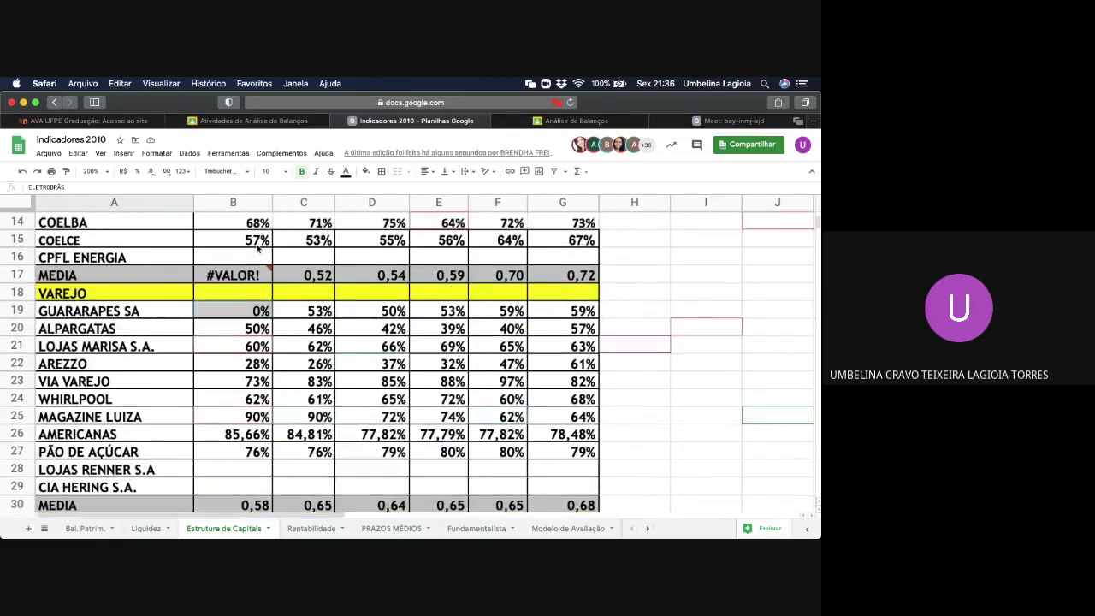
scroll(256, 247, "up", 1)
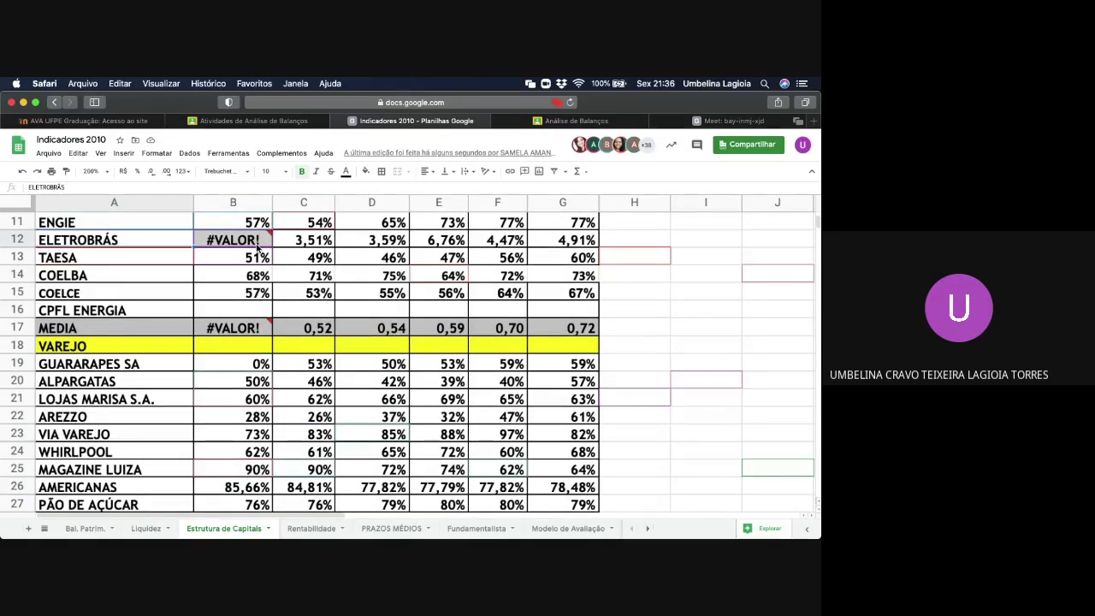
scroll(257, 247, "up", 2)
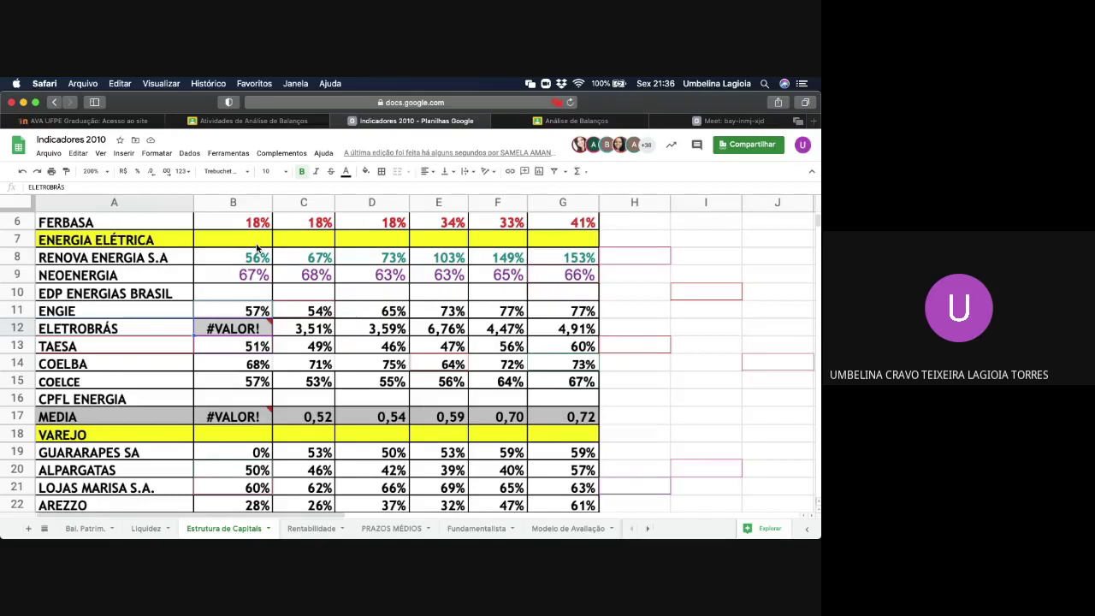
scroll(257, 247, "down", 10)
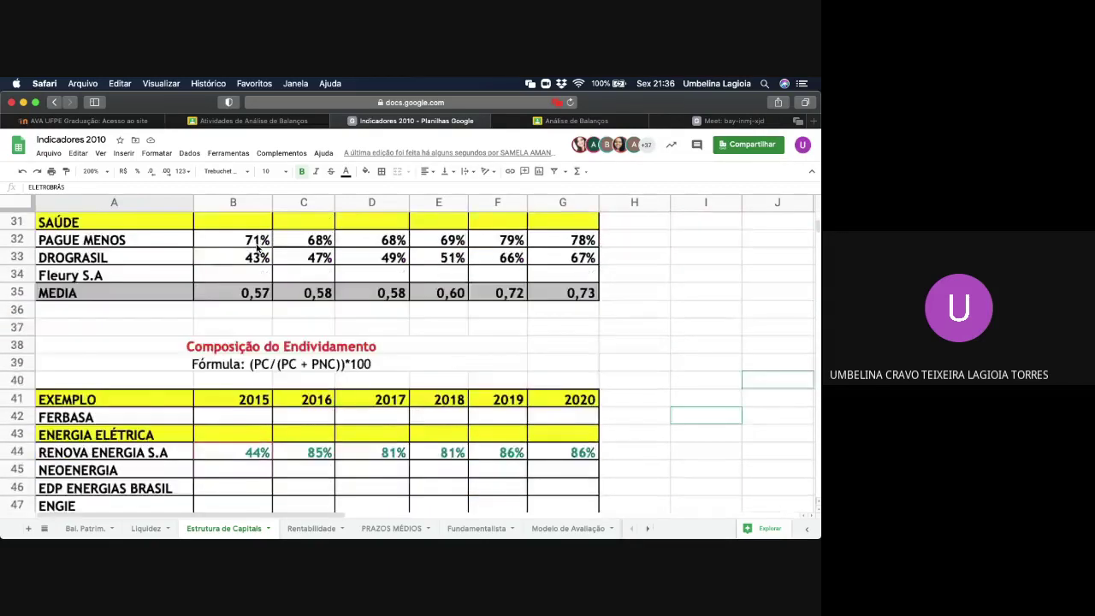
scroll(257, 247, "down", 3)
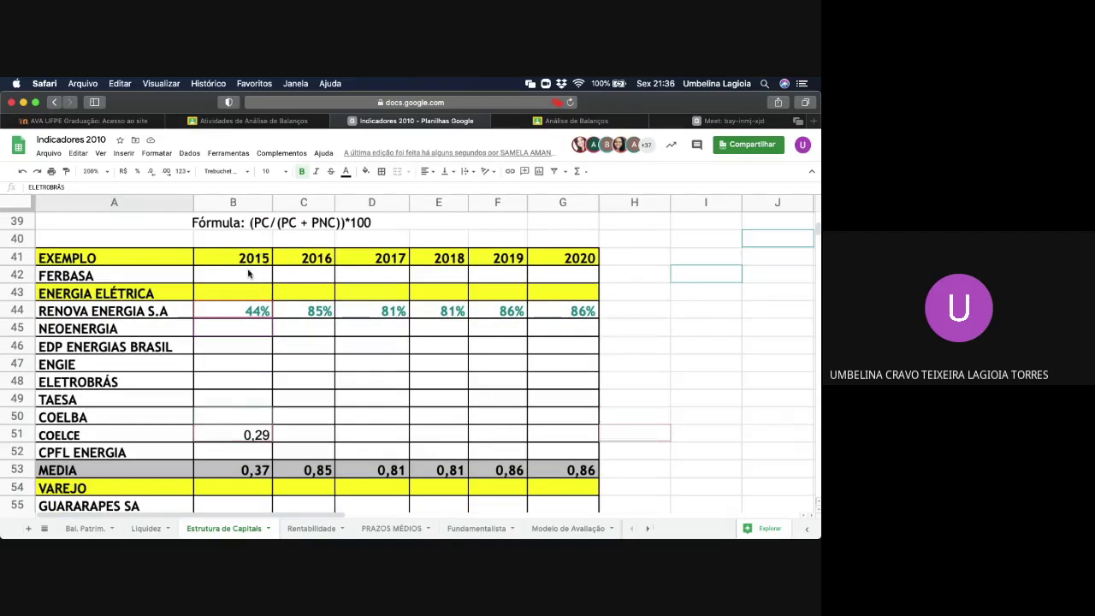
- Calculate FERBASA's 2015 Composição do Endividamento in B42 as ='Bal. Patrim.'!B91/('Bal. Patrim.'!B91+'Bal. Patrim.'!B99)
left_click(249, 275)
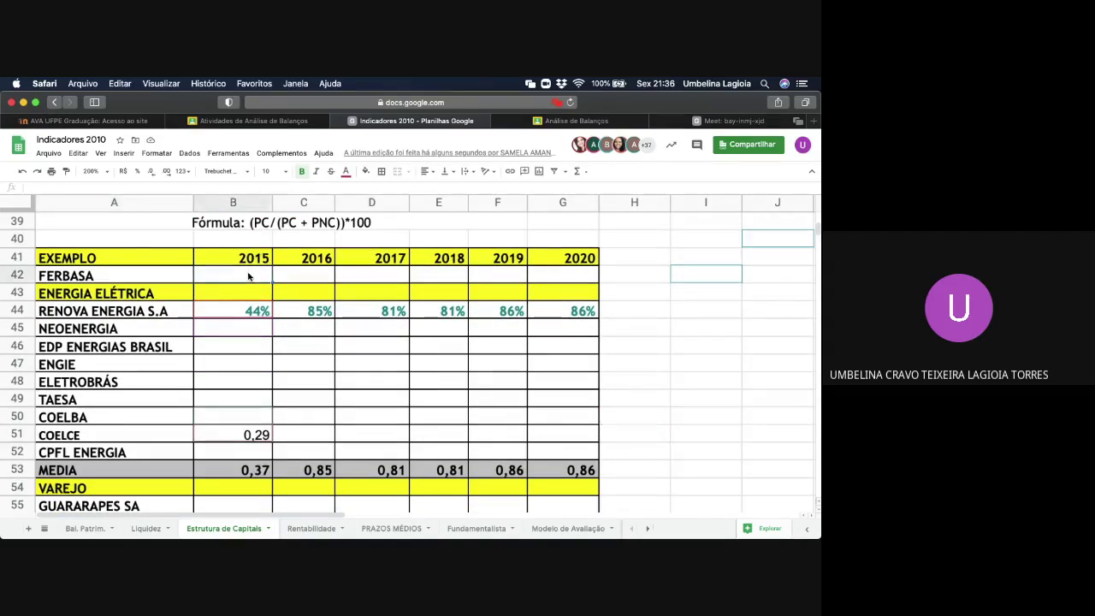
type("=")
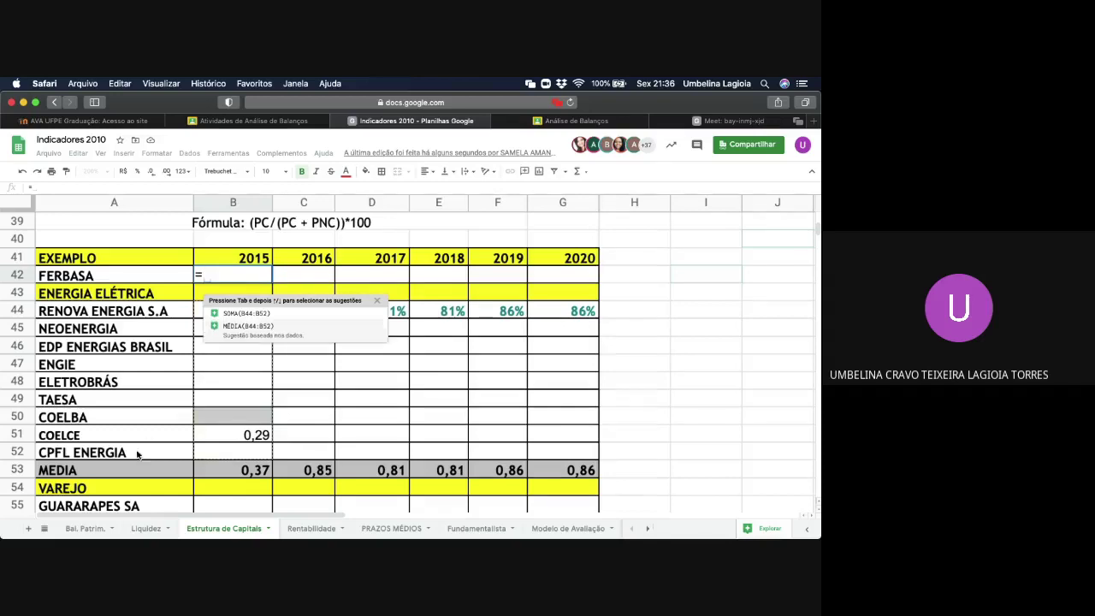
left_click(86, 528)
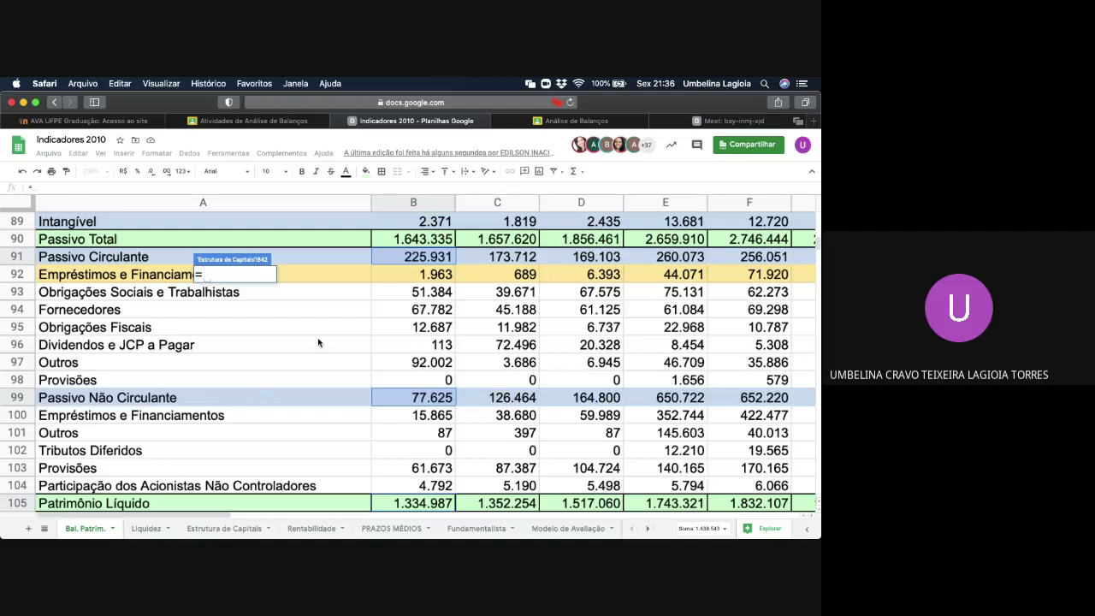
left_click(418, 259)
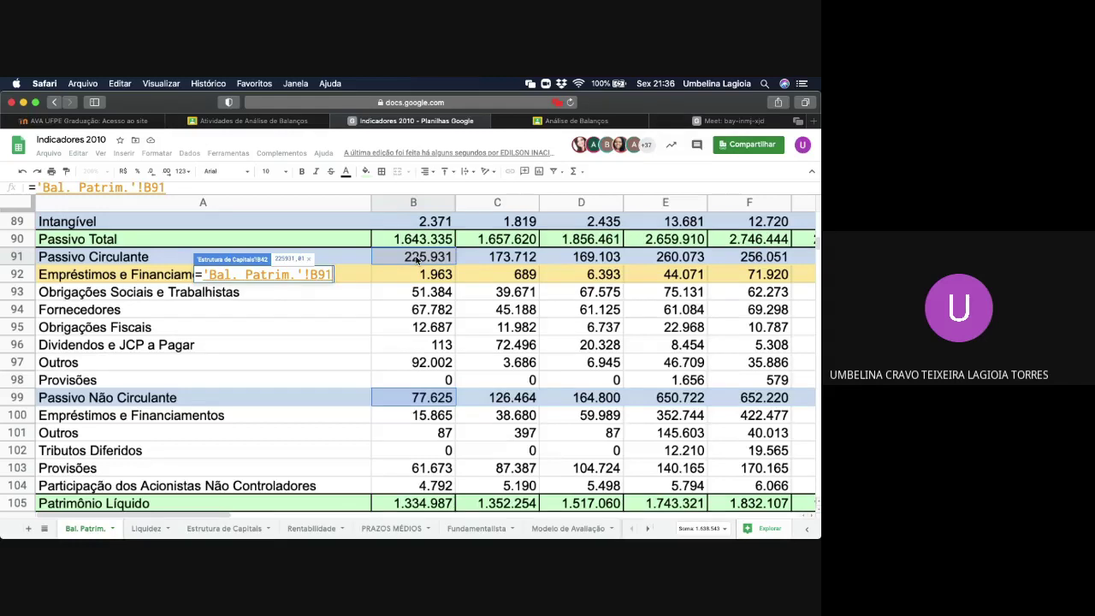
type("/")
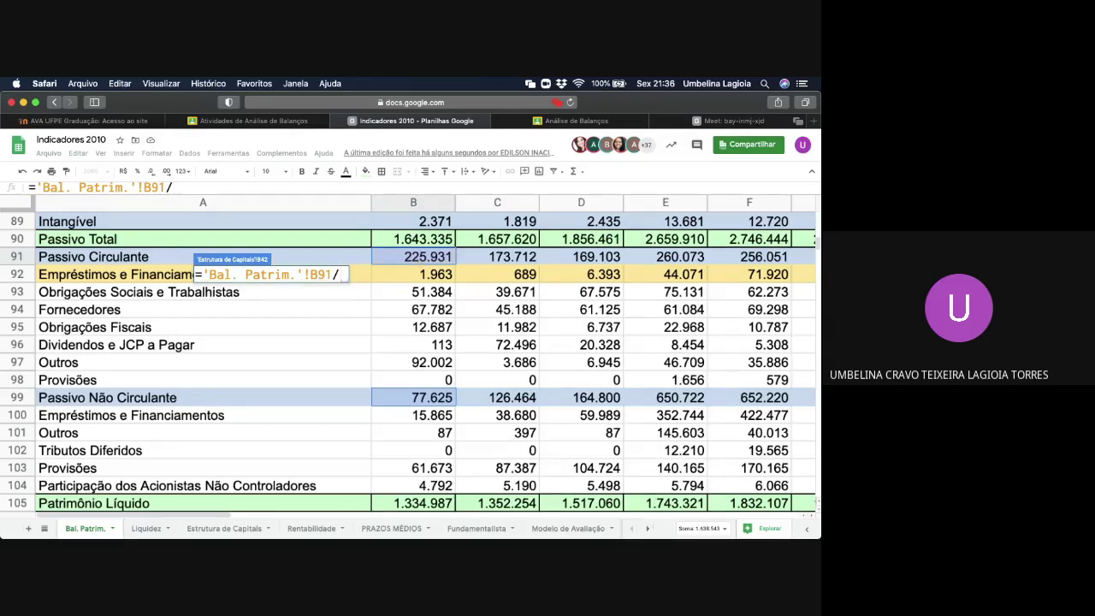
type("(")
left_click(428, 260)
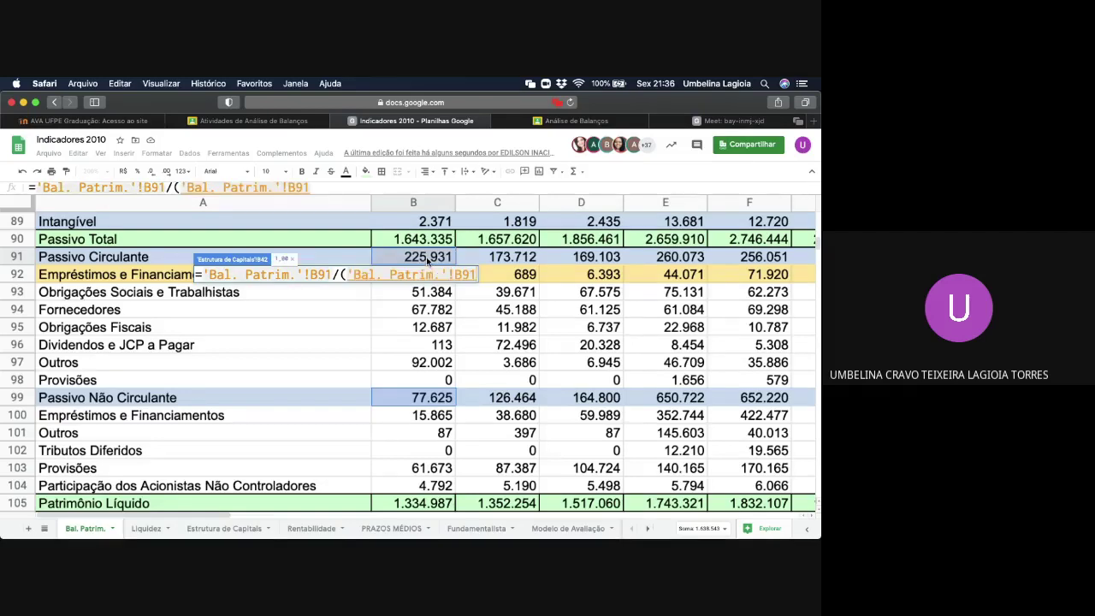
type("+")
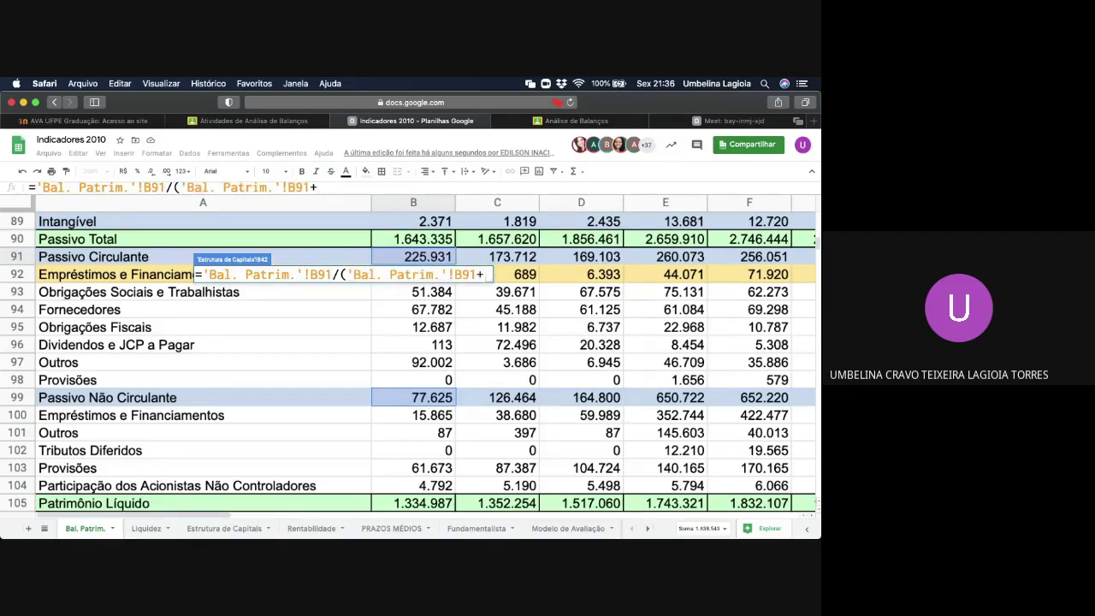
left_click(426, 402)
type(")")
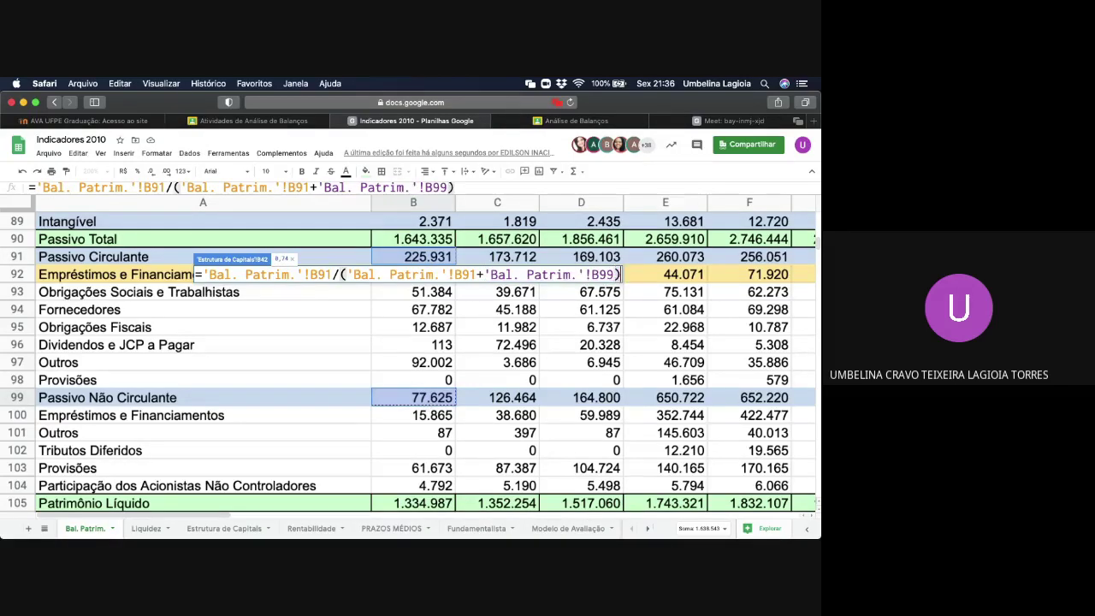
key("Return")
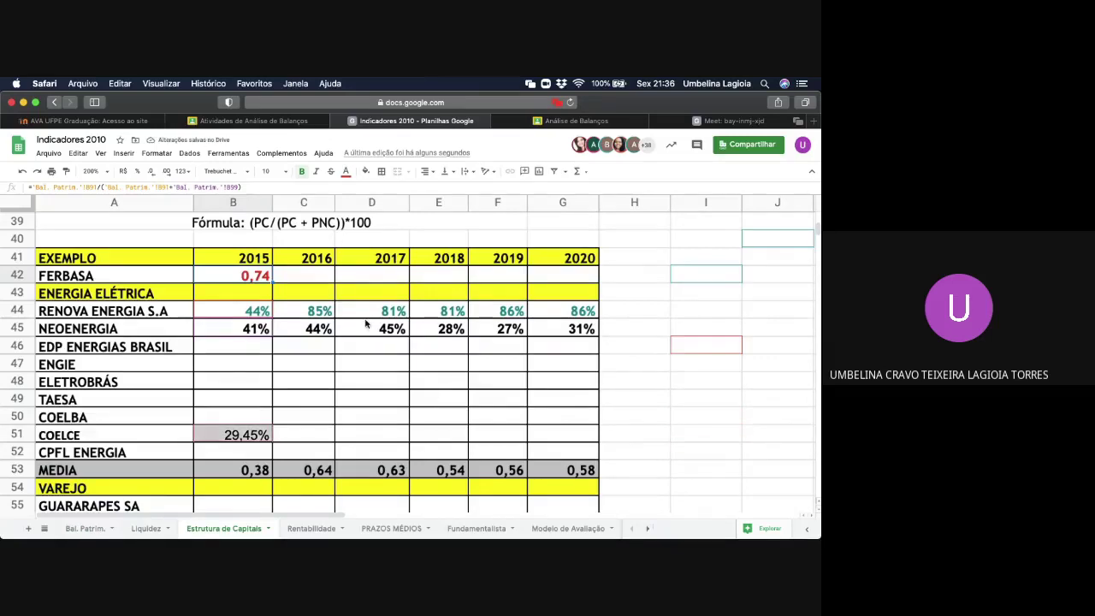
- Format FERBASA's 2015 Composição do Endividamento as a percentage without decimals and fill the formula across to 2020
left_click(136, 171)
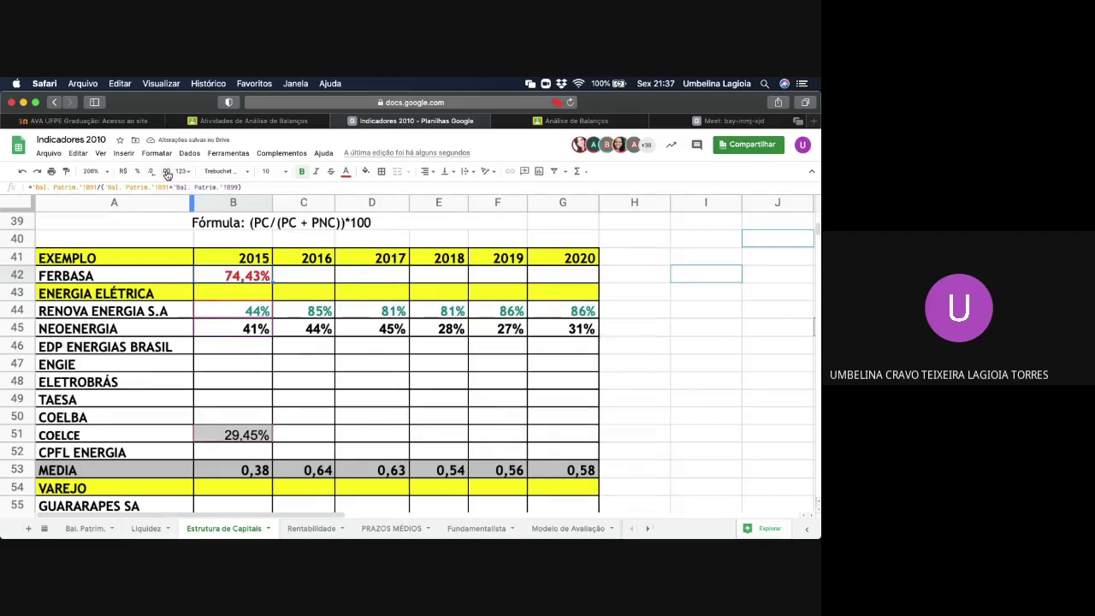
left_click(167, 174)
left_click(154, 174)
left_click(154, 173)
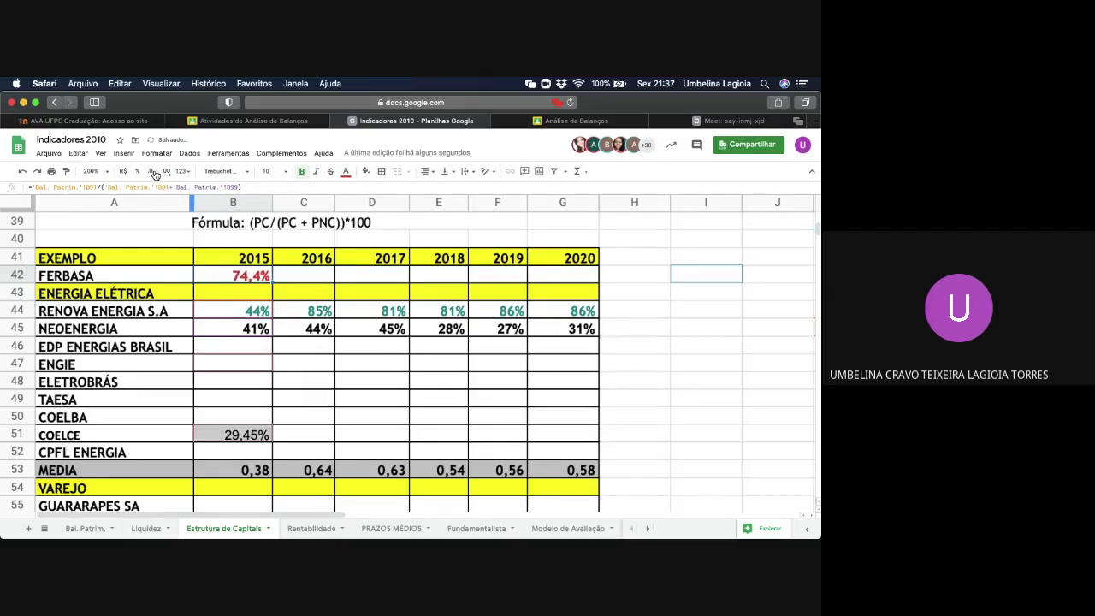
left_click(155, 173)
left_click_drag(272, 276, 578, 277)
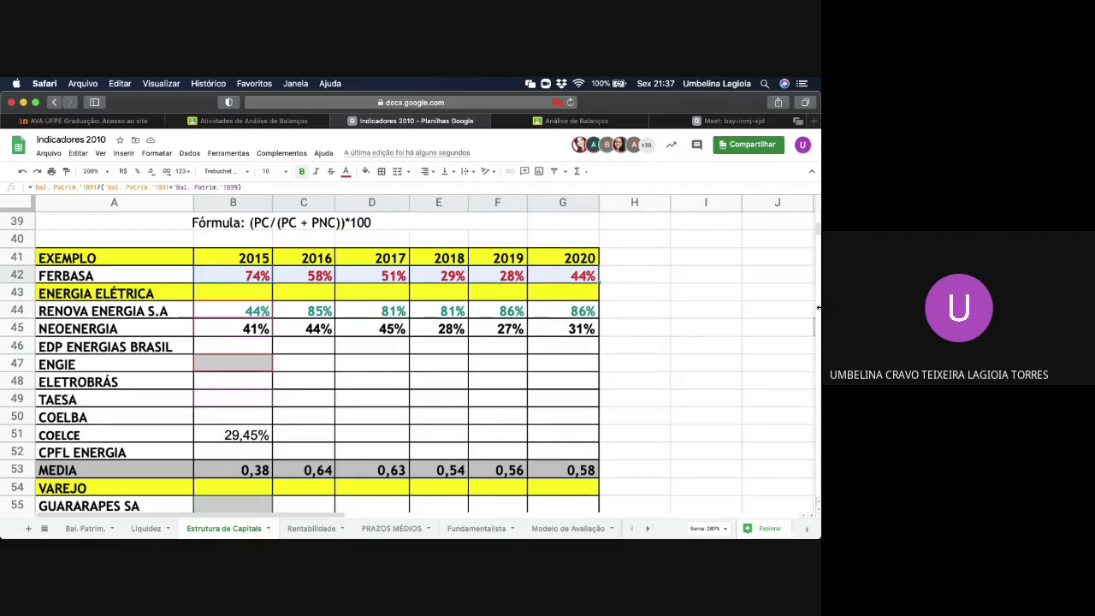
- Check the Participação Capitais Terceiros formula and FERBASA row against the liabilities and Patrimônio Líquido in the Bal. Patrim. sheet
scroll(819, 307, "up", 5)
scroll(818, 307, "up", 10)
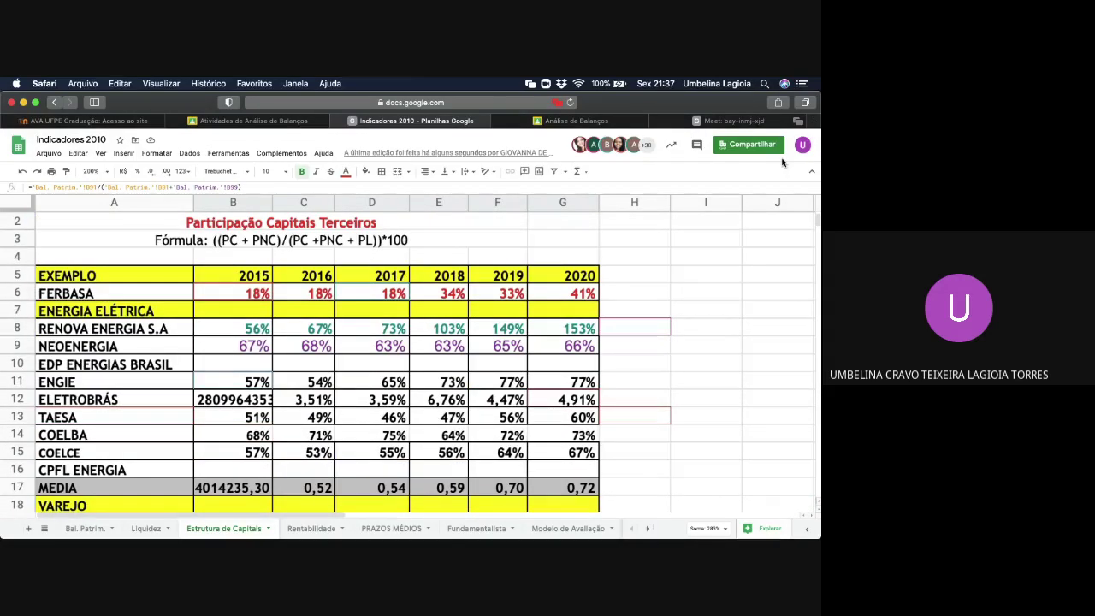
left_click(100, 531)
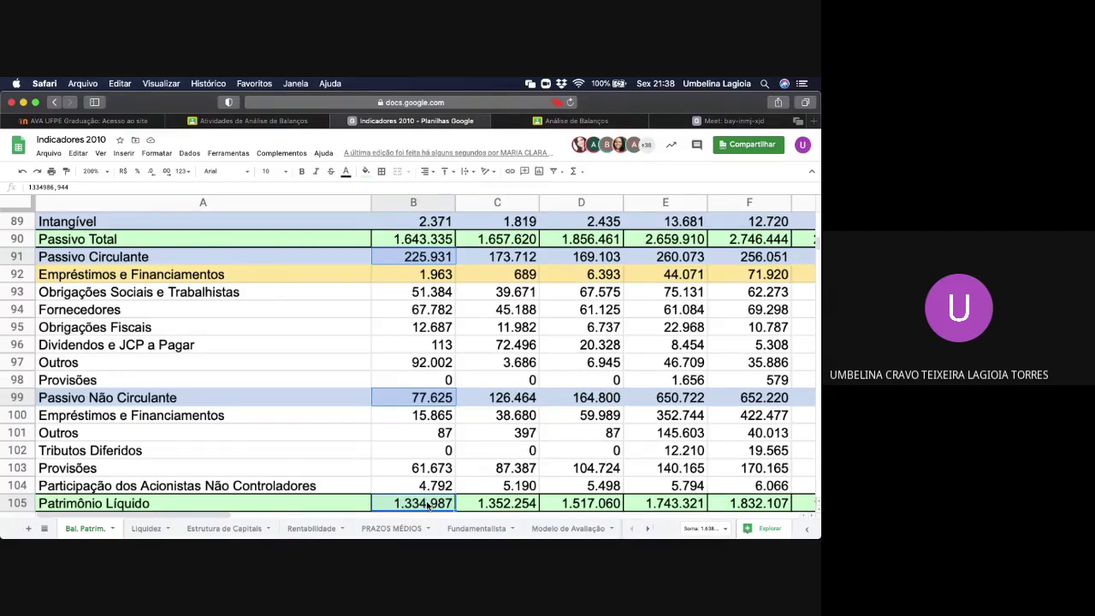
left_click(198, 530)
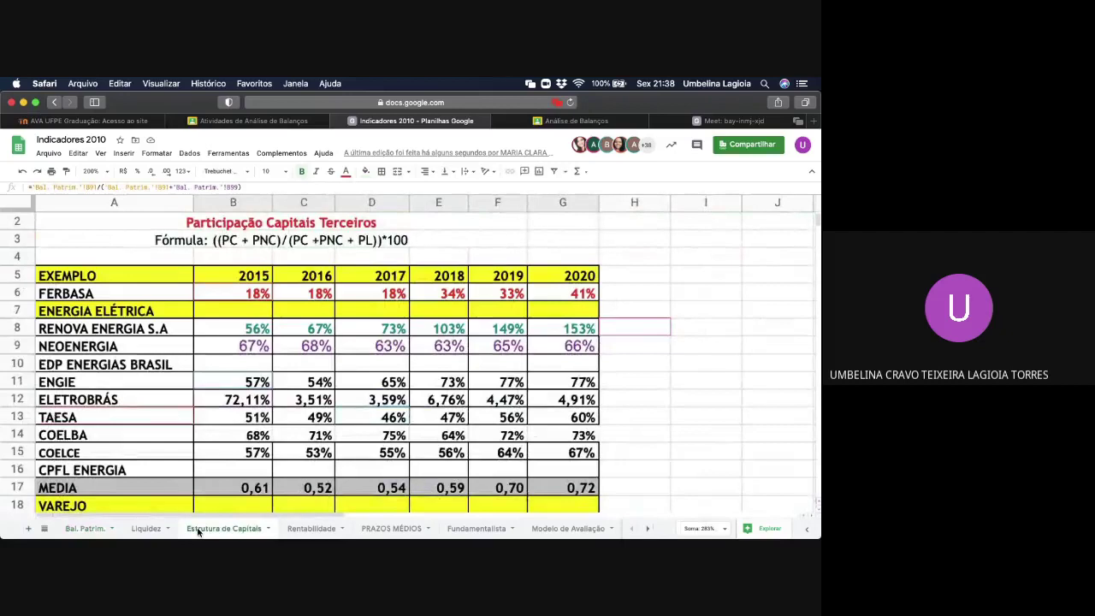
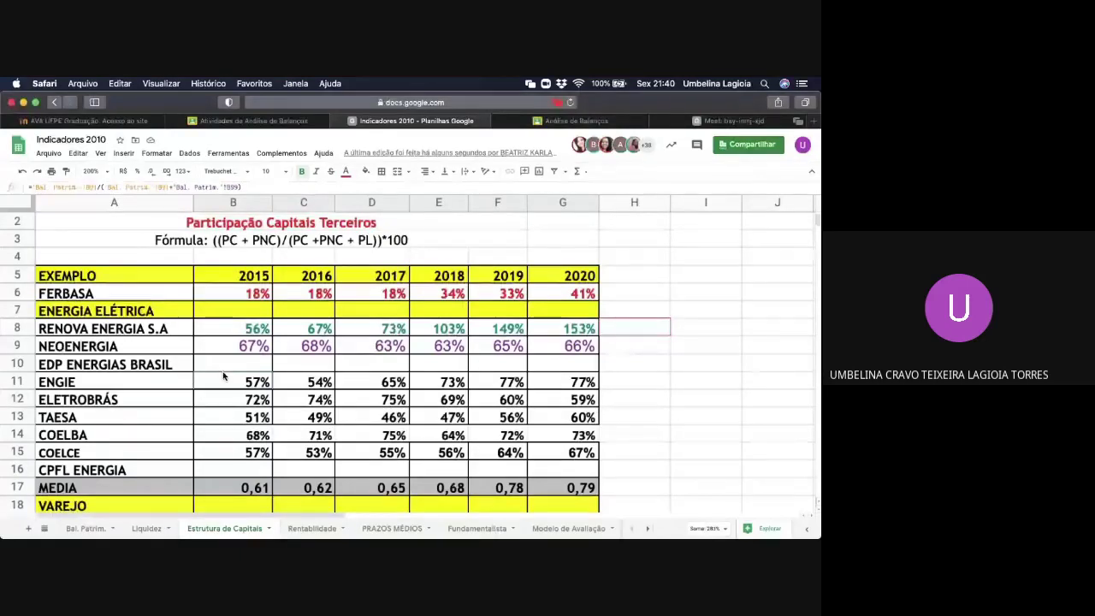
- Look over the Varejo rows including AMERICANAS, and inspect RENOVA ENERGIA S.A's 2020 Composição do Endividamento cell
scroll(223, 376, "down", 5)
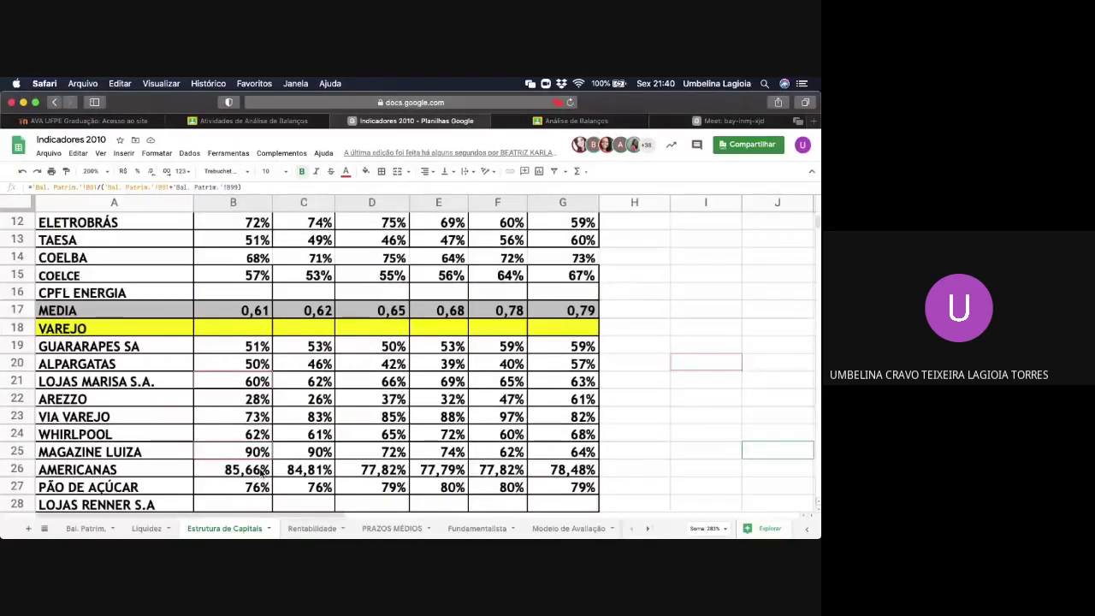
key("Left")
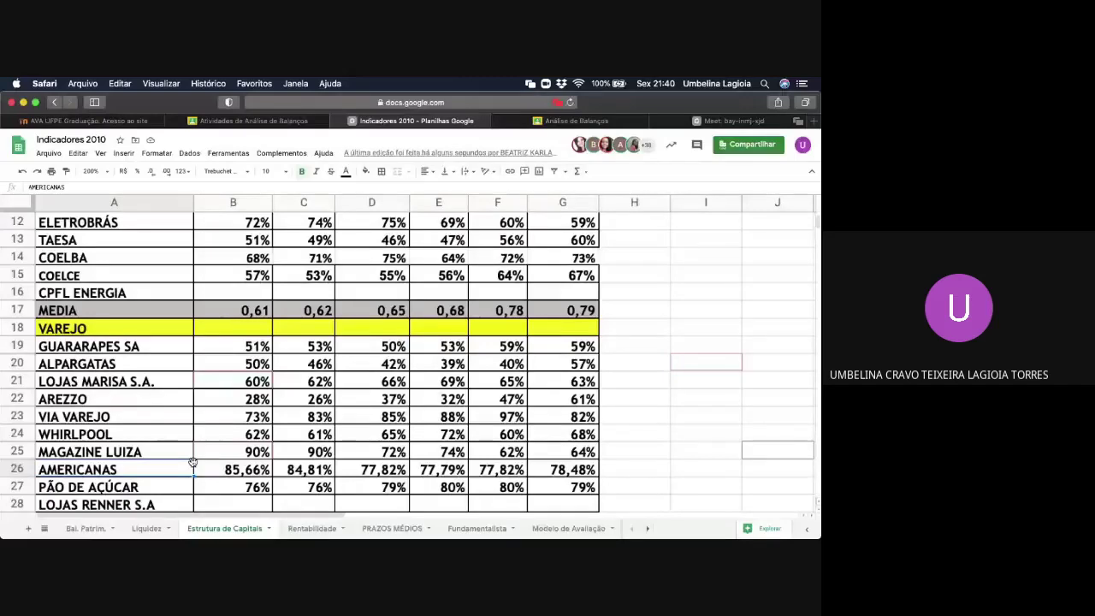
scroll(310, 441, "down", 7)
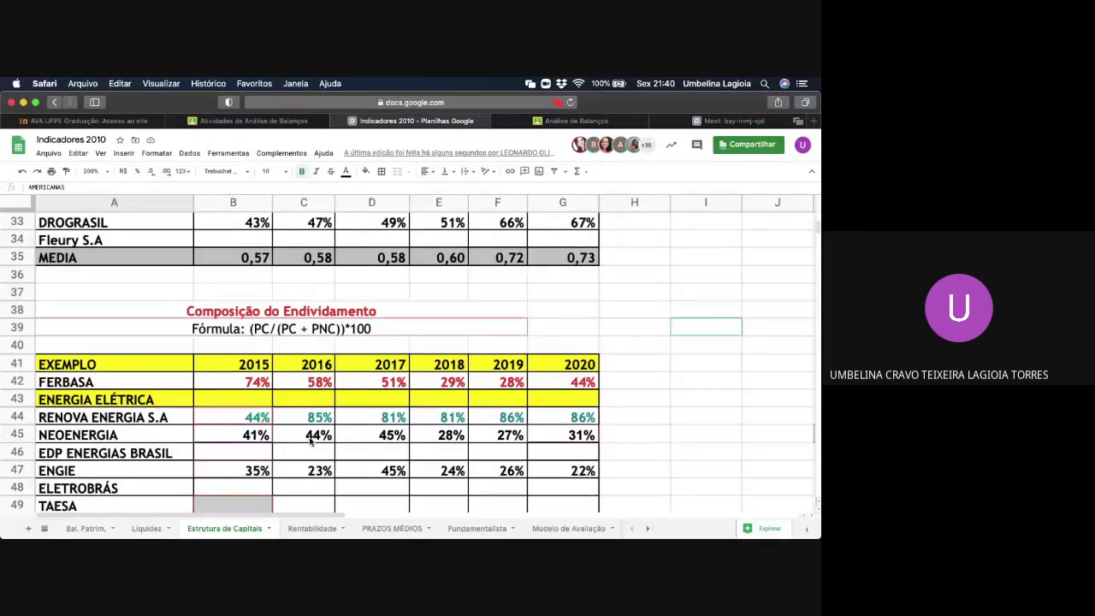
scroll(310, 441, "down", 2)
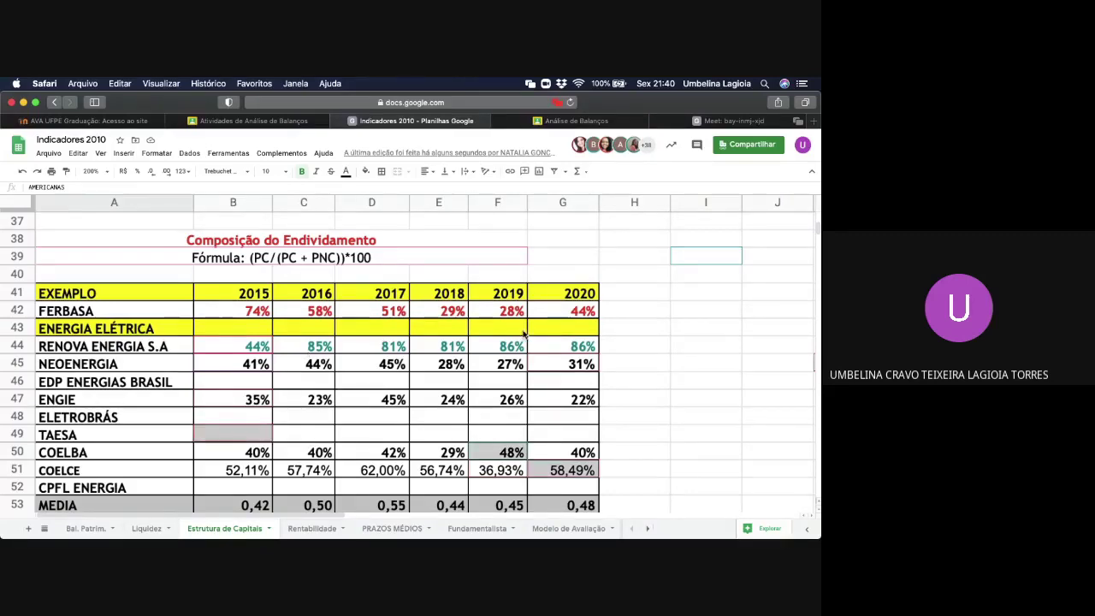
left_click(588, 351)
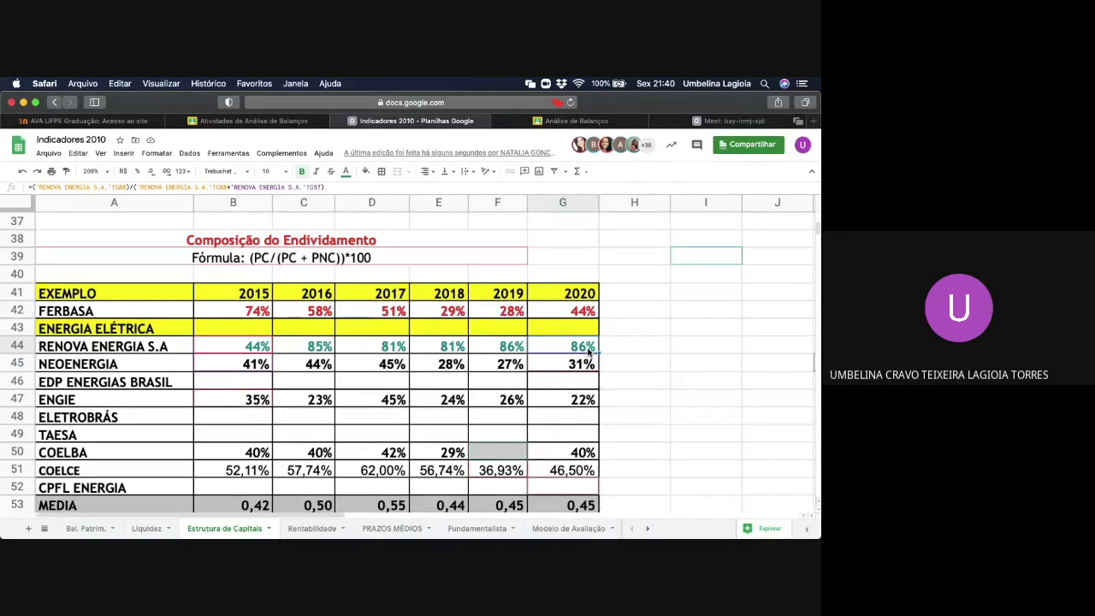
- Compare RENOVA ENERGIA S.A's Participação Capitais Terceiros with its Composição do Endividamento and the other Energia Elétrica companies
scroll(589, 350, "up", 10)
scroll(589, 350, "up", 5)
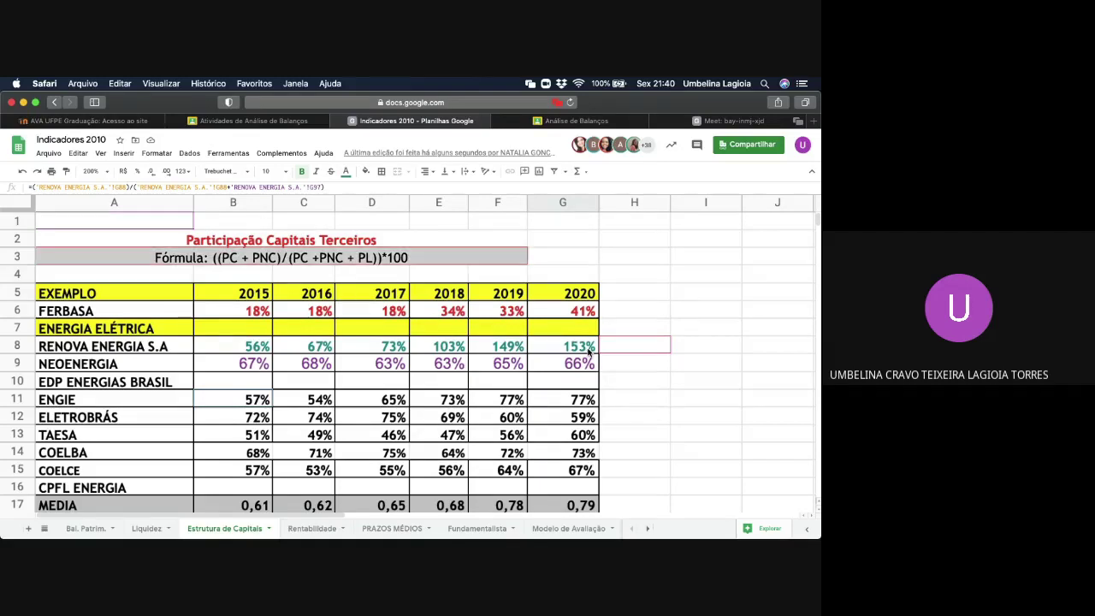
scroll(589, 349, "down", 5)
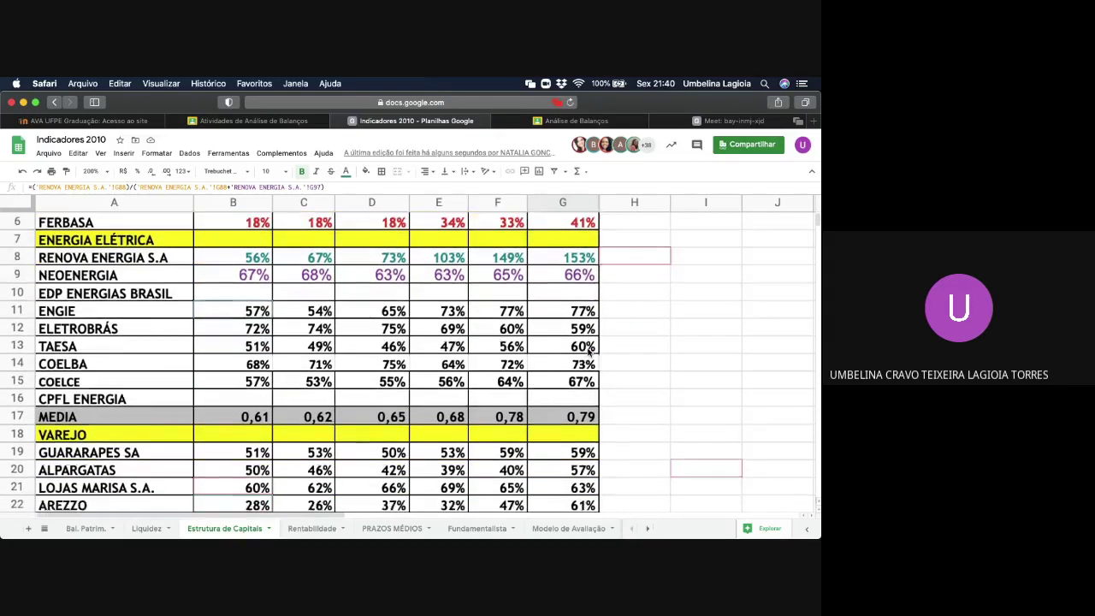
scroll(589, 349, "down", 10)
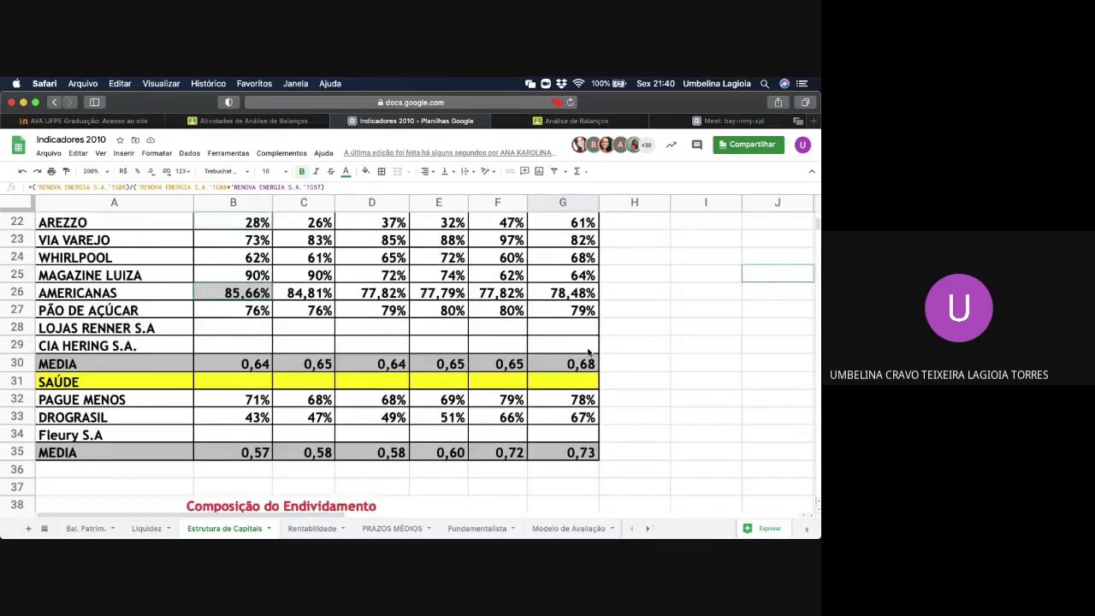
scroll(588, 352, "down", 3)
scroll(588, 351, "down", 1)
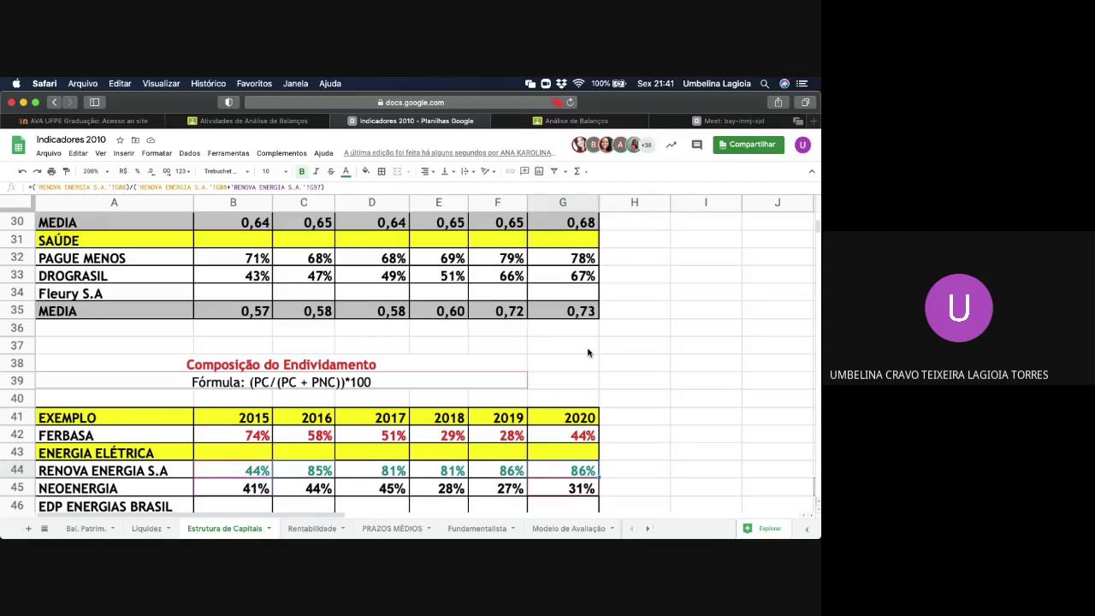
scroll(580, 384, "down", 3)
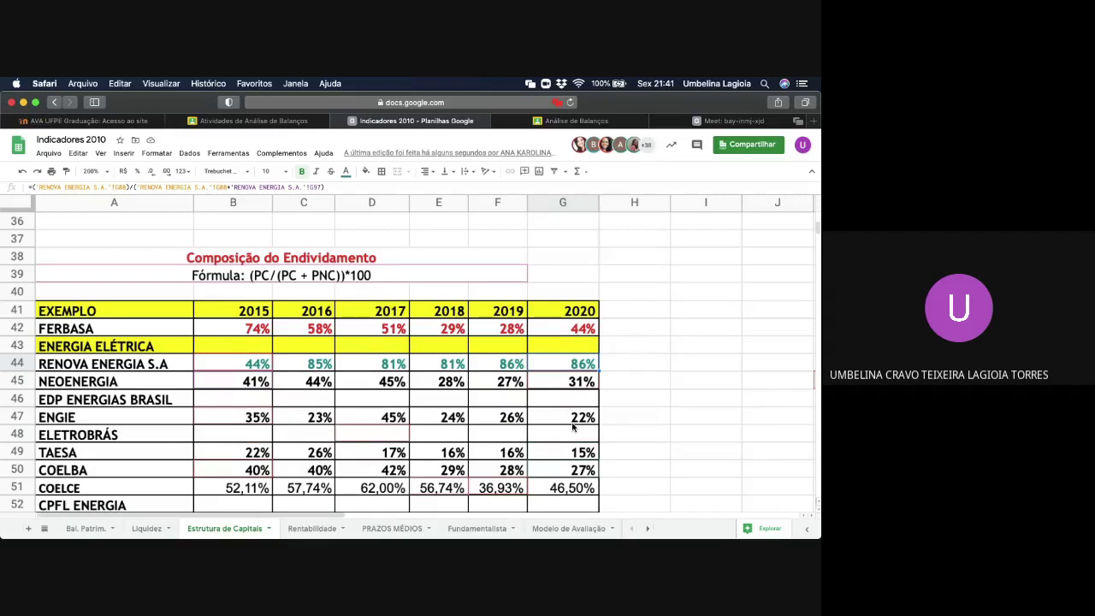
scroll(573, 426, "up", 1)
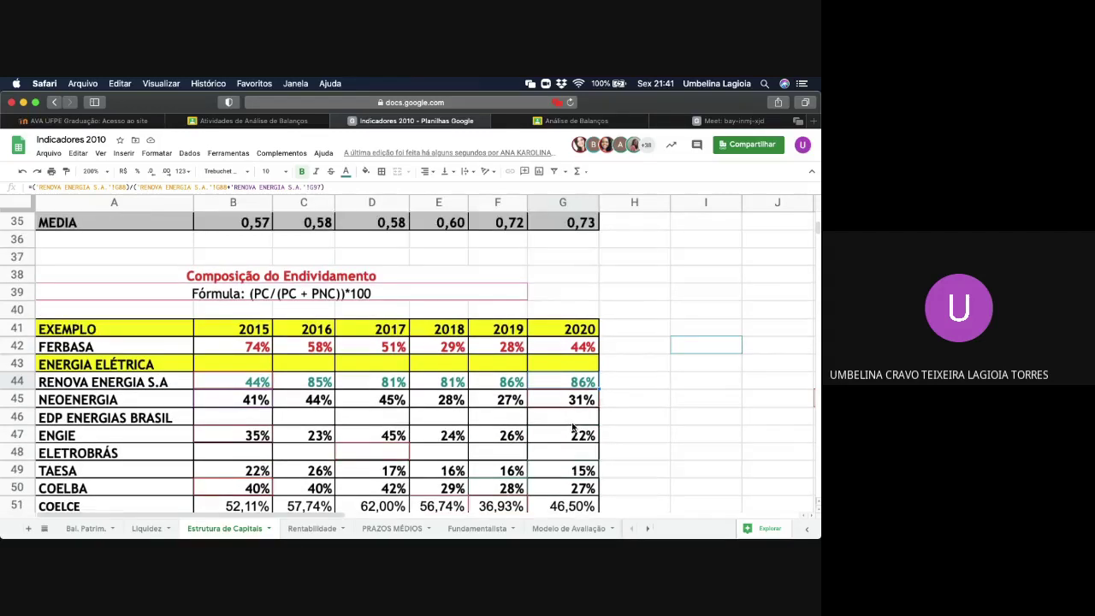
- Review the Participação Capitais Terceiros rows and averages for the Energia Elétrica, Varejo and Saúde companies
scroll(573, 427, "up", 10)
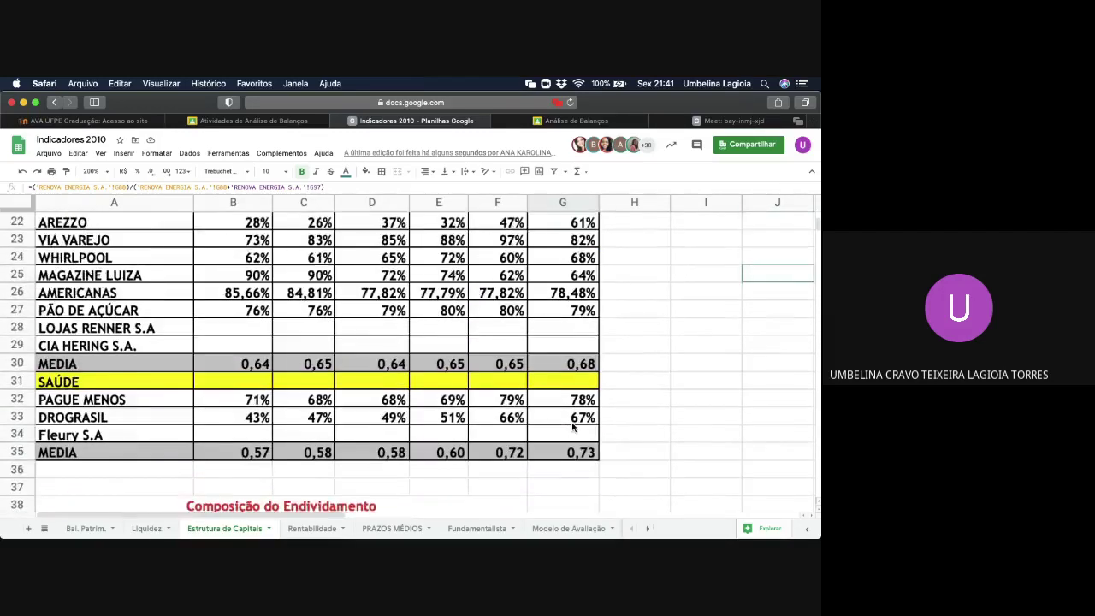
scroll(574, 427, "up", 3)
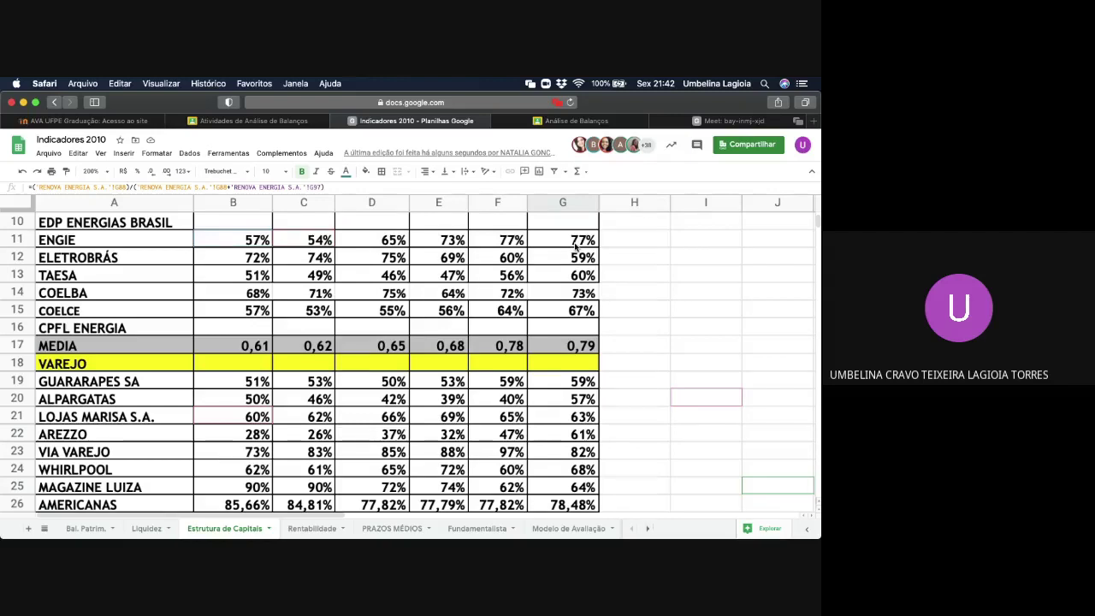
scroll(569, 327, "down", 3)
scroll(568, 327, "down", 1)
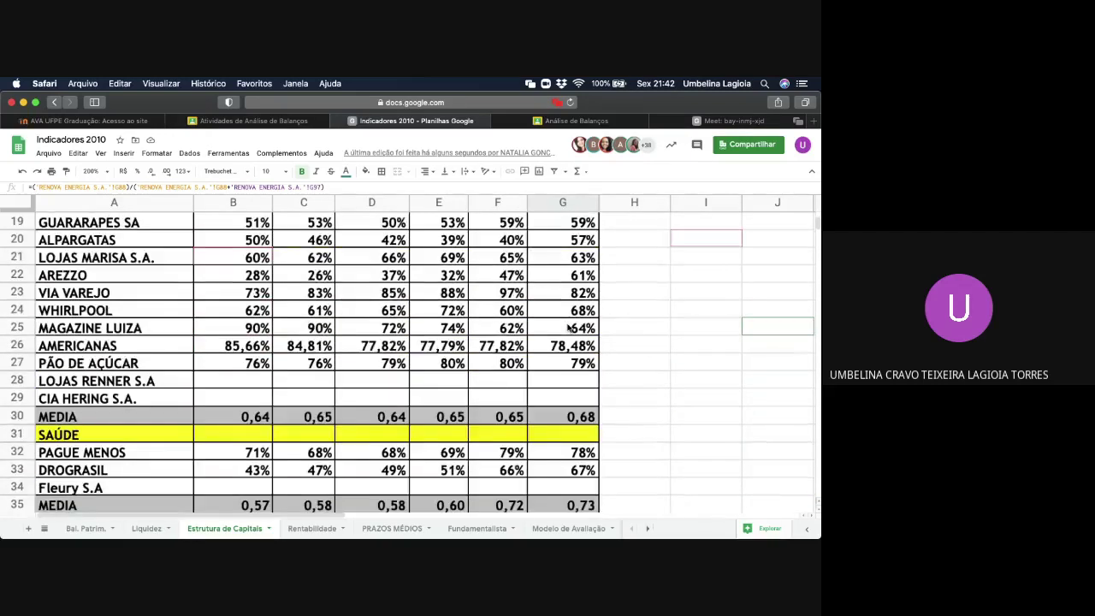
scroll(569, 328, "down", 1)
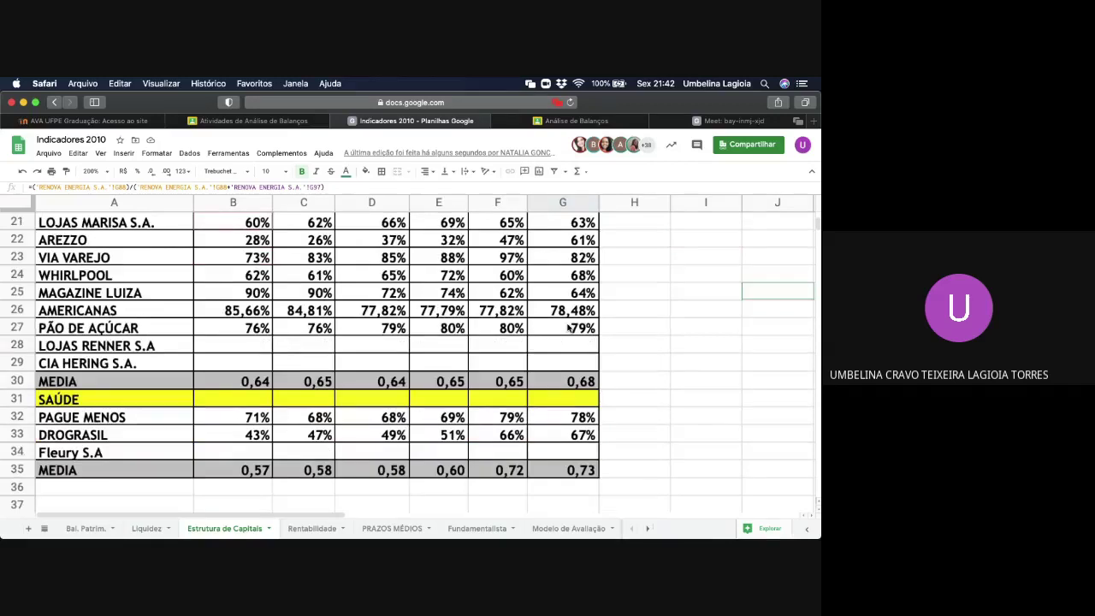
scroll(569, 327, "down", 1)
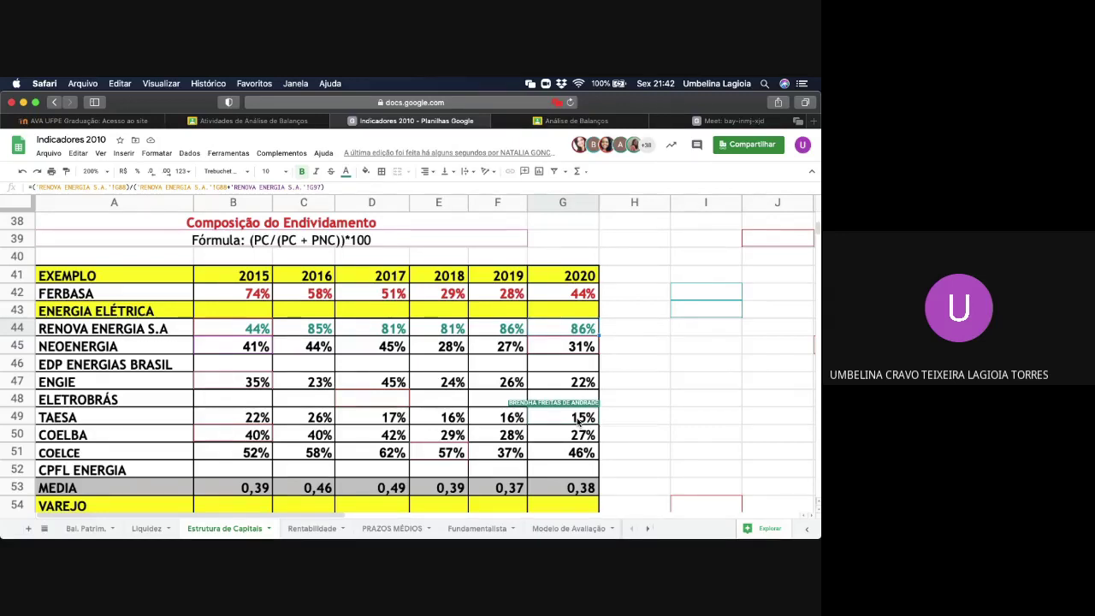
- Examine the Composição do Endividamento rows and MEDIA values across Energia Elétrica, Varejo and Saúde
scroll(578, 421, "down", 4)
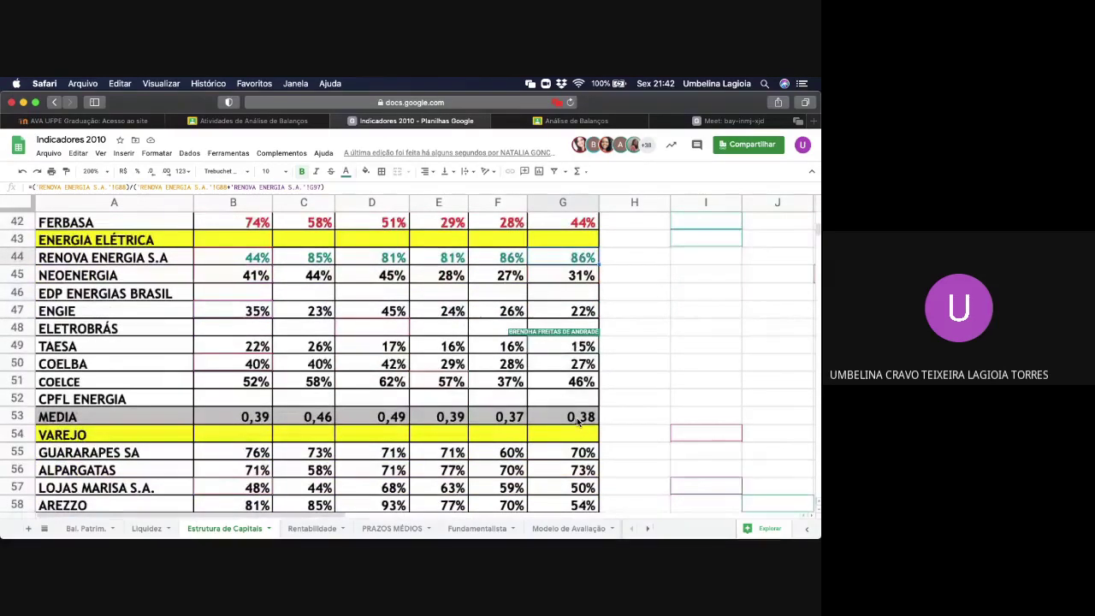
scroll(578, 421, "down", 4)
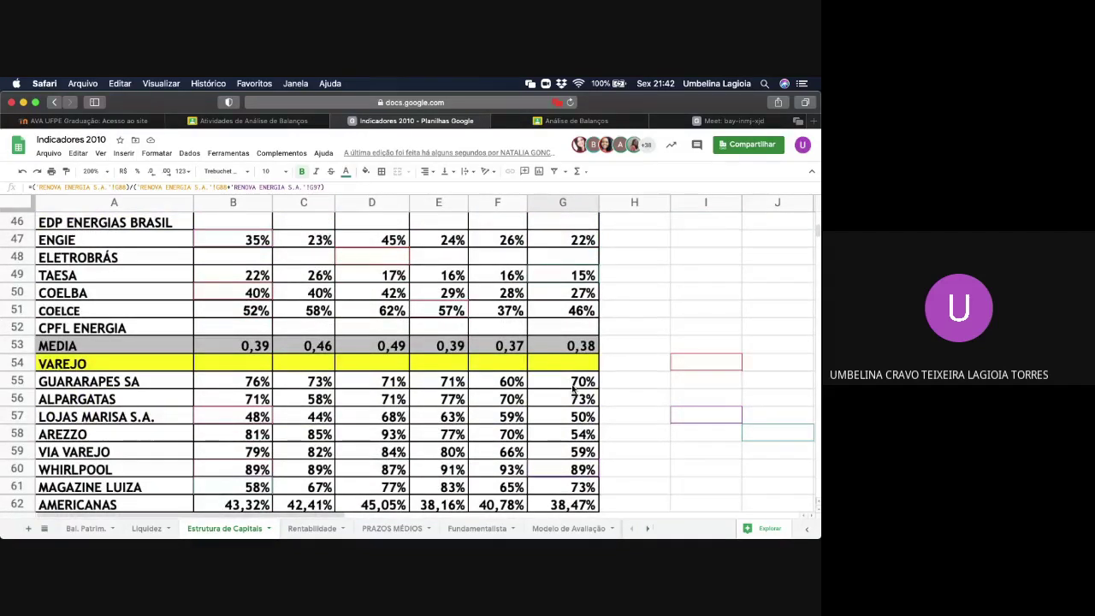
scroll(573, 390, "down", 4)
scroll(573, 390, "down", 8)
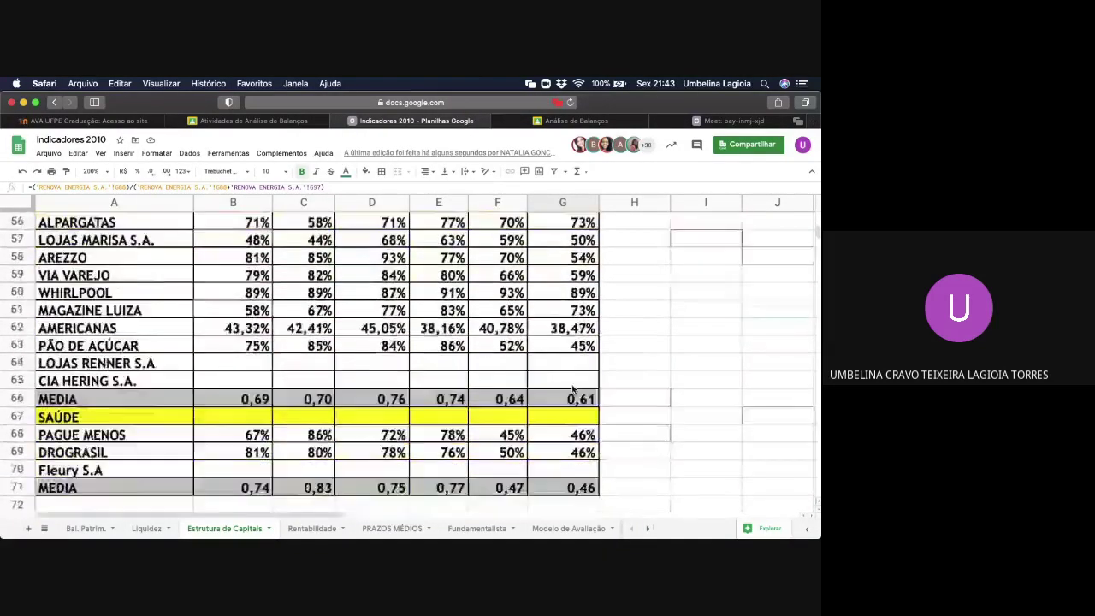
scroll(574, 390, "up", 8)
scroll(573, 390, "up", 2)
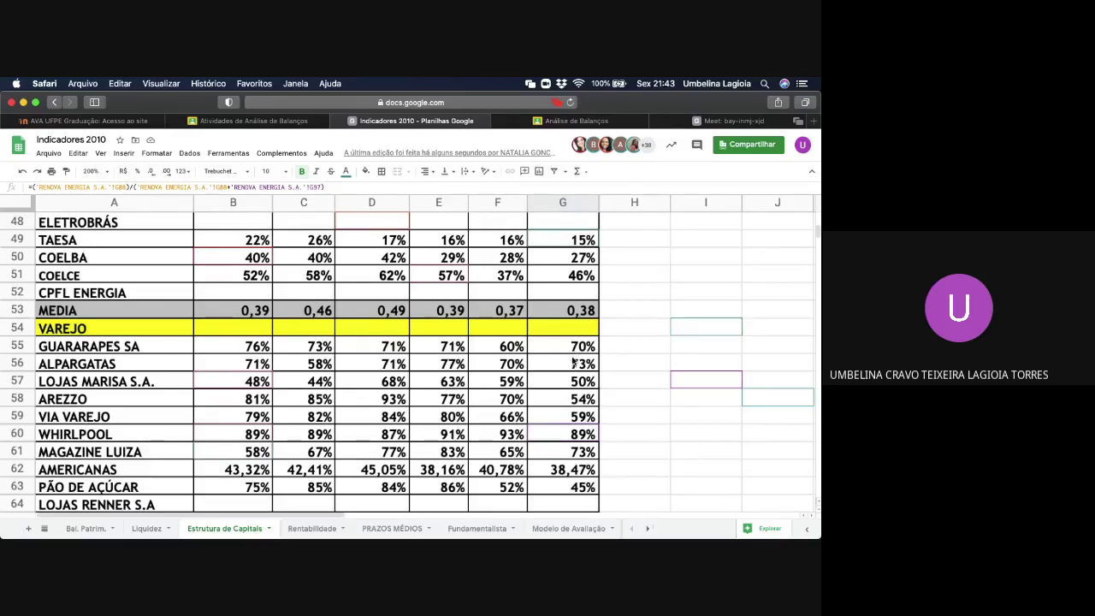
- Compare the Varejo companies' Participação Capitais Terceiros with their Composição do Endividamento
scroll(573, 364, "up", 5)
scroll(573, 364, "up", 15)
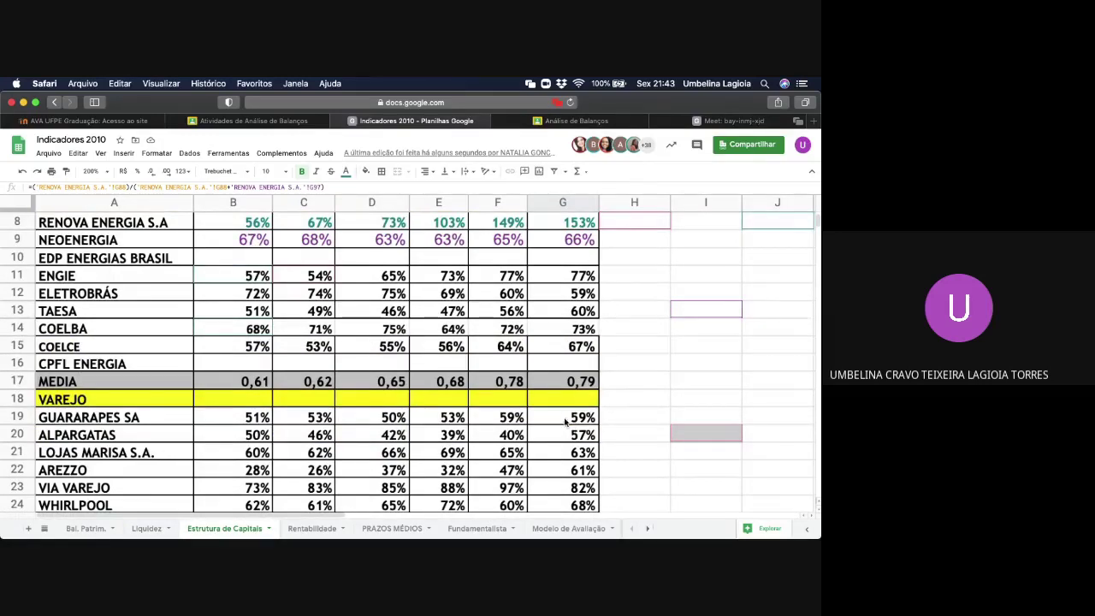
scroll(575, 417, "down", 12)
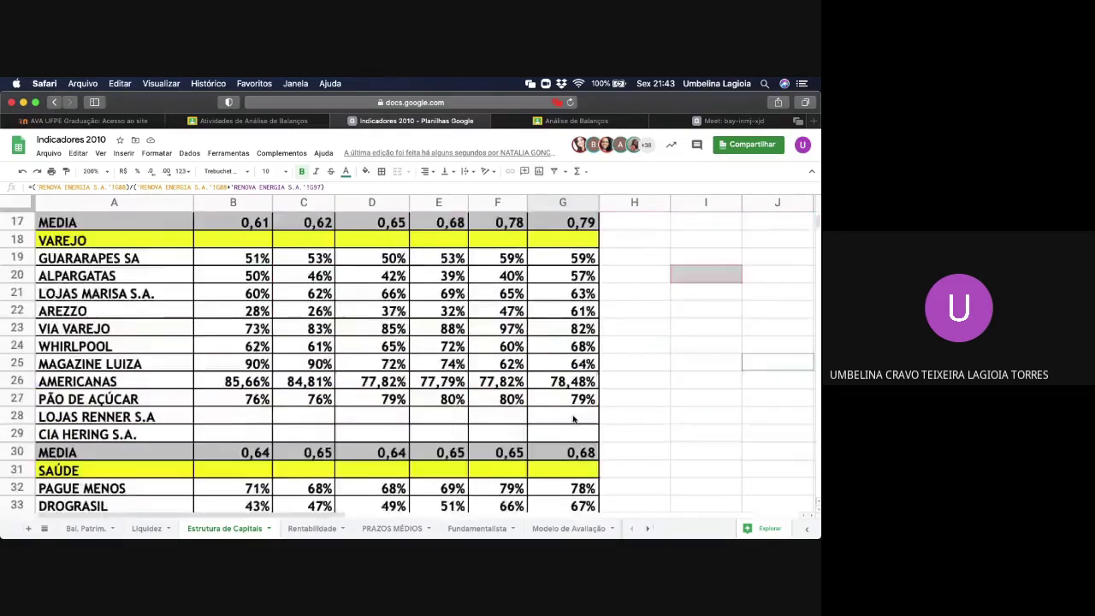
scroll(574, 417, "down", 3)
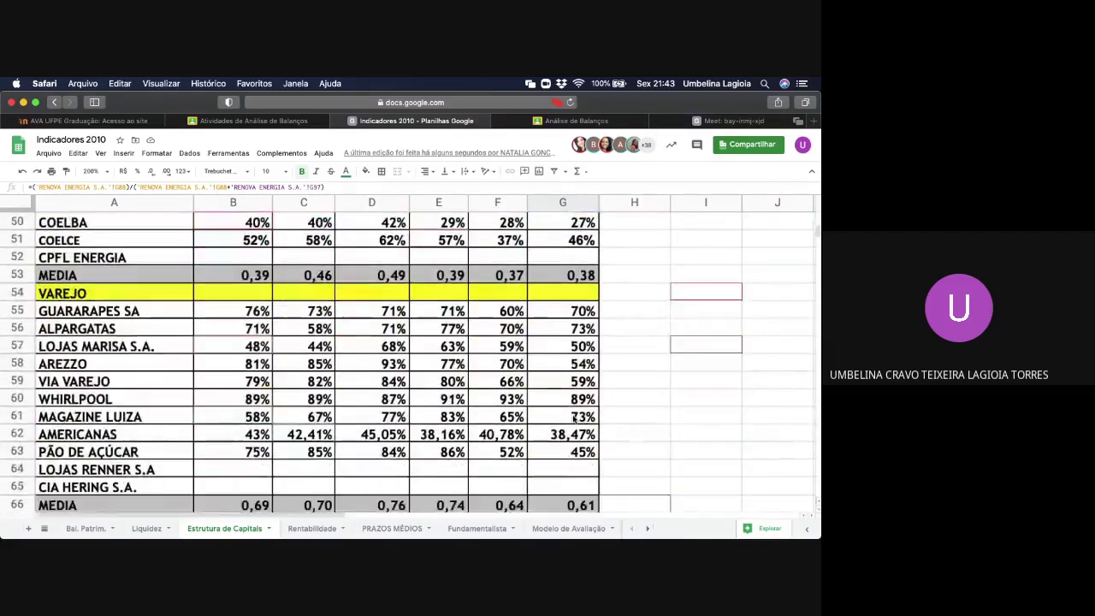
scroll(575, 417, "up", 1)
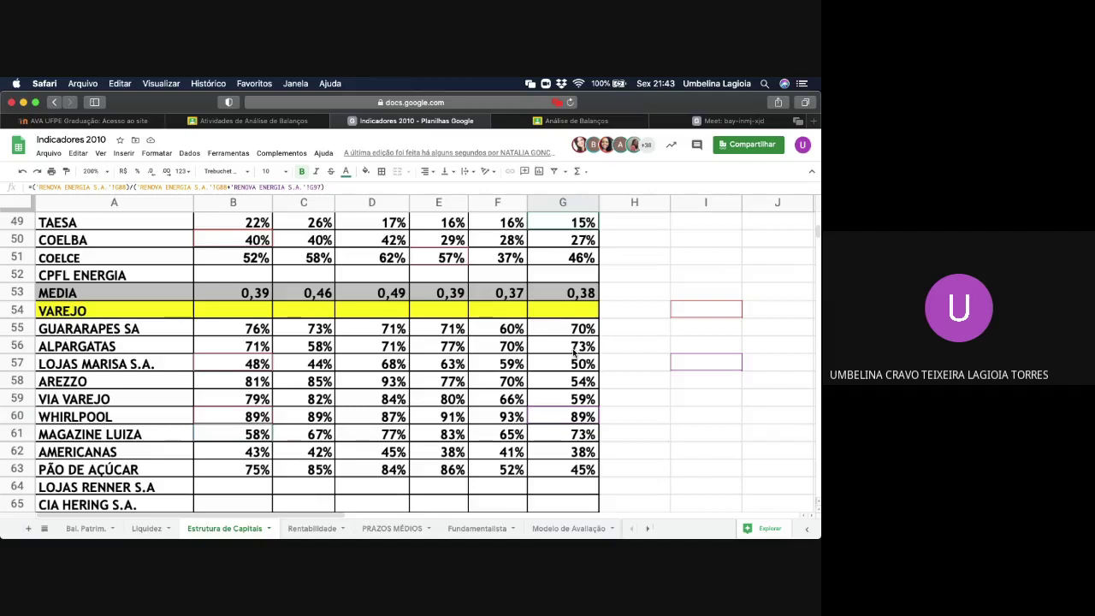
- Inspect WHIRLPOOL's 2020 Composição do Endividamento cell and compare its row with the company's Participação Capitais Terceiros row
left_click(557, 402)
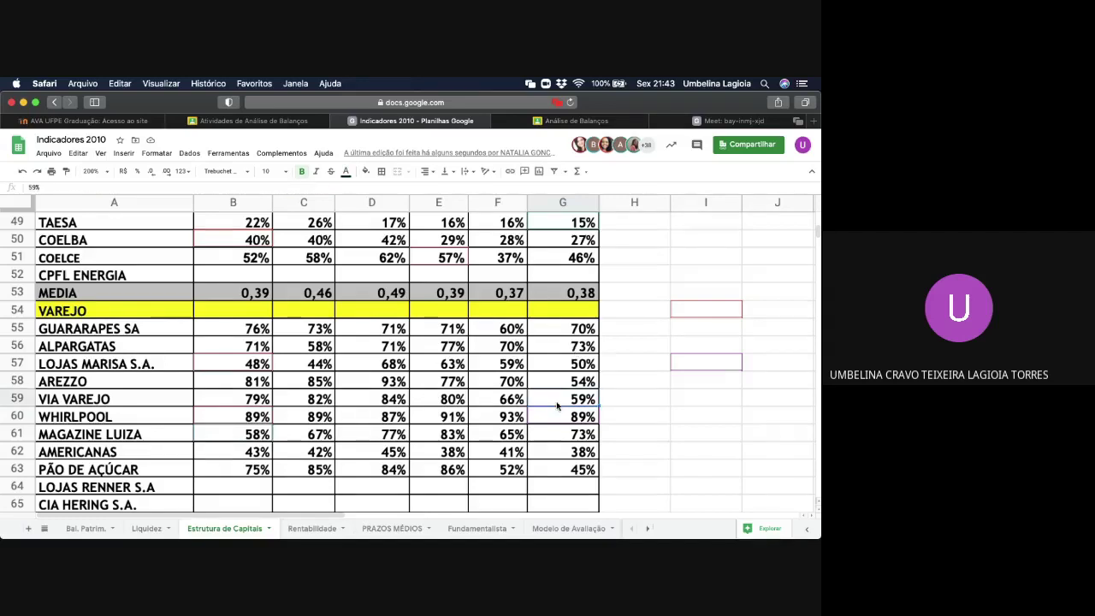
left_click(560, 423)
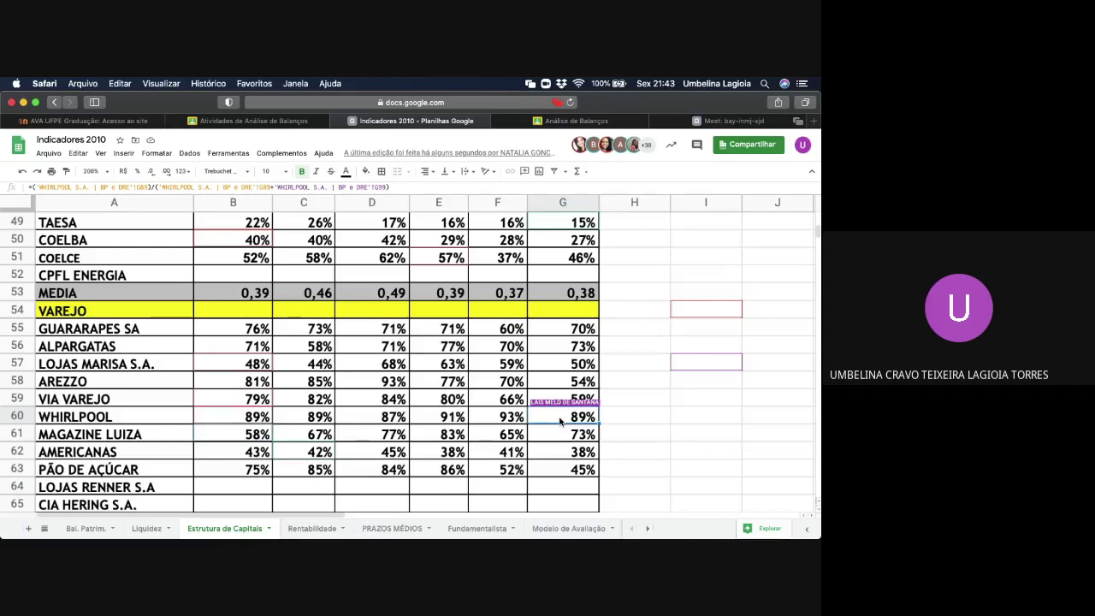
left_click(30, 416)
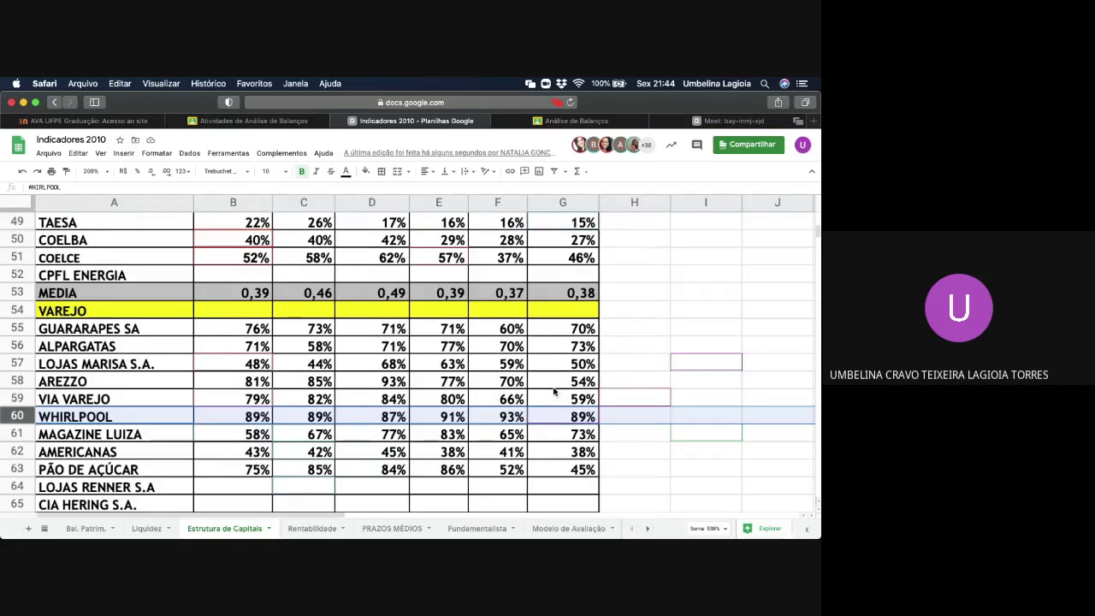
scroll(556, 390, "up", 3)
scroll(555, 392, "up", 10)
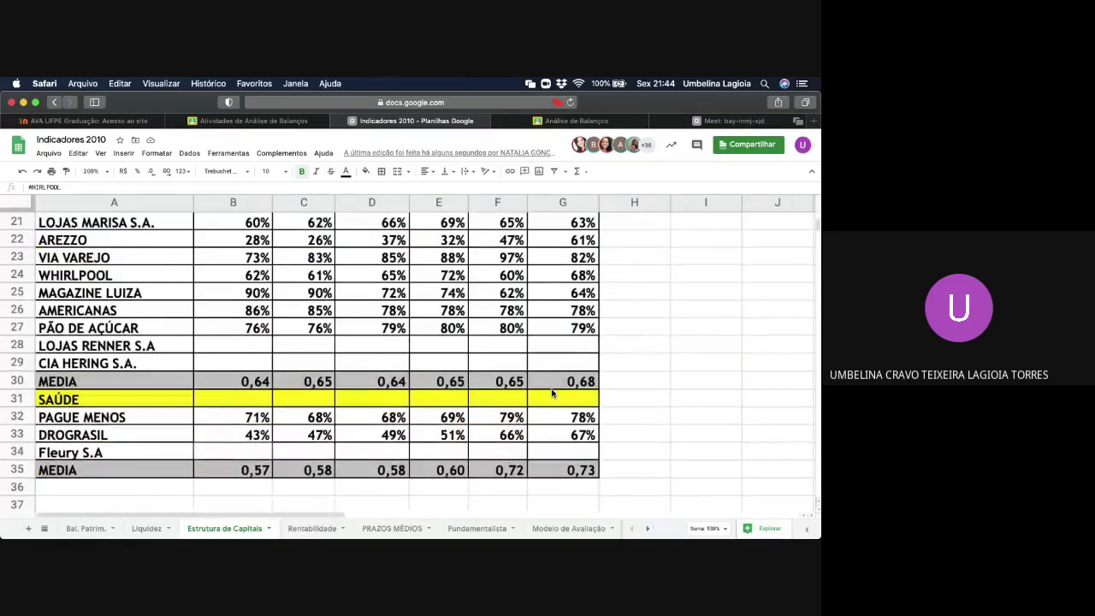
left_click(10, 274)
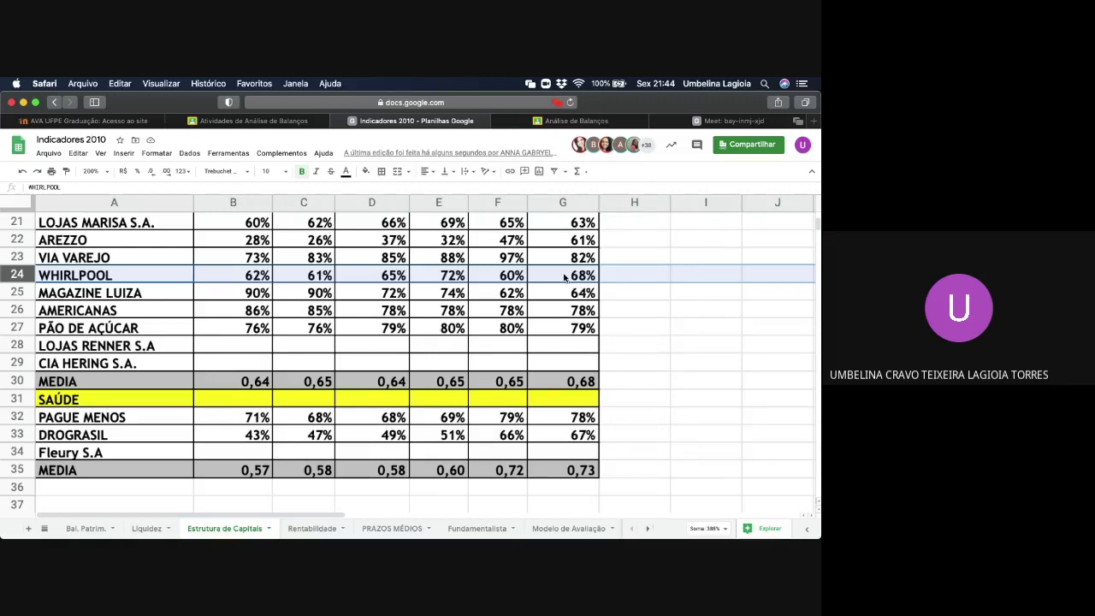
- Recheck WHIRLPOOL's Composição do Endividamento row and 2020 formula, and highlight the MAGAZINE LUIZA row below it
scroll(583, 314, "down", 5)
scroll(582, 314, "down", 1)
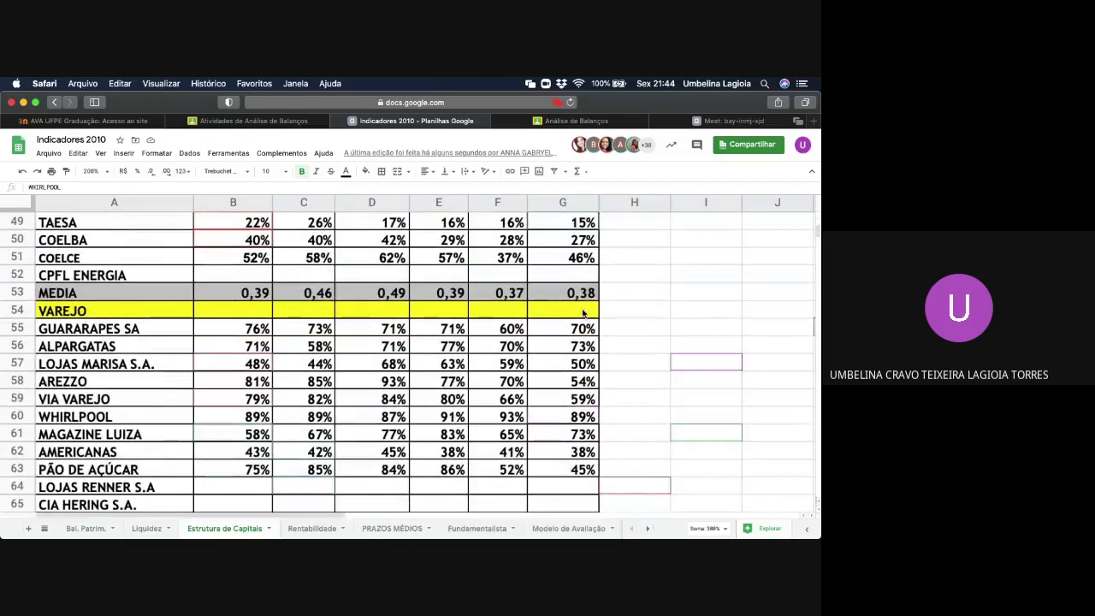
left_click(575, 417)
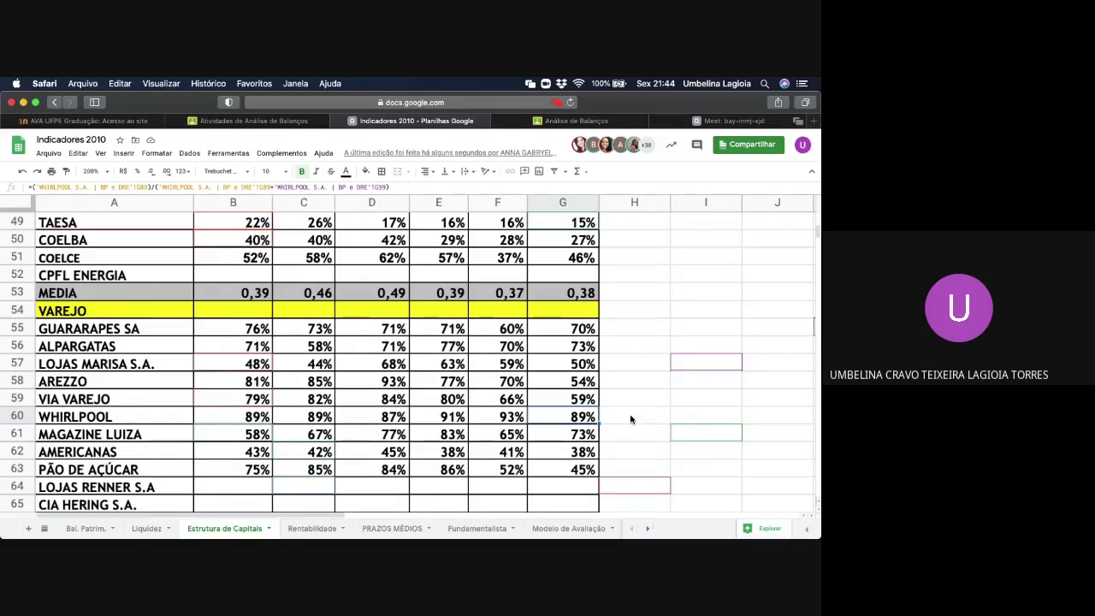
left_click(12, 415)
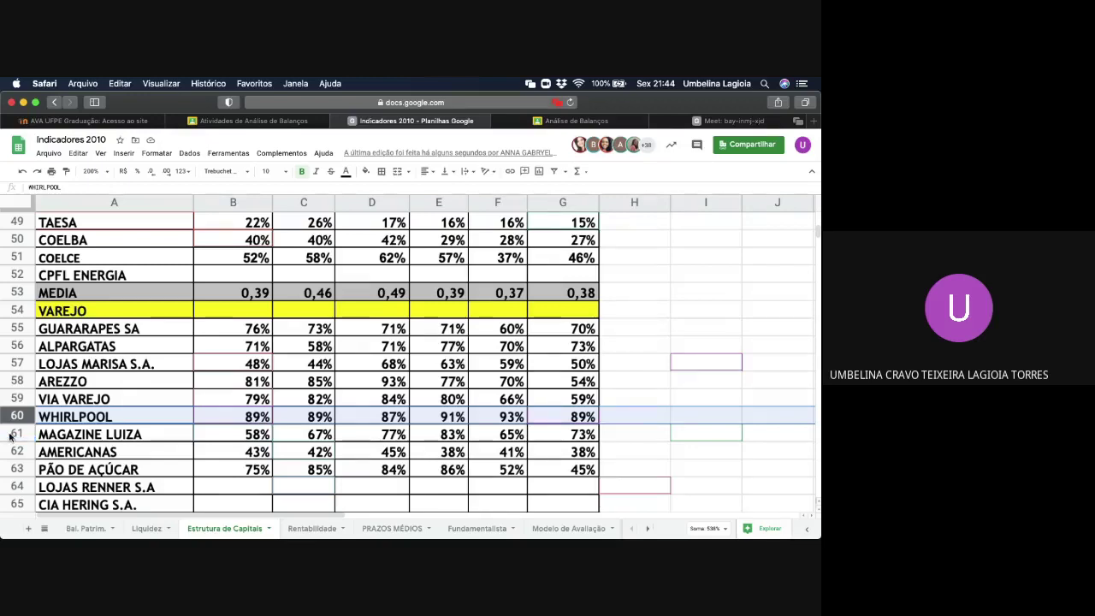
left_click(12, 434)
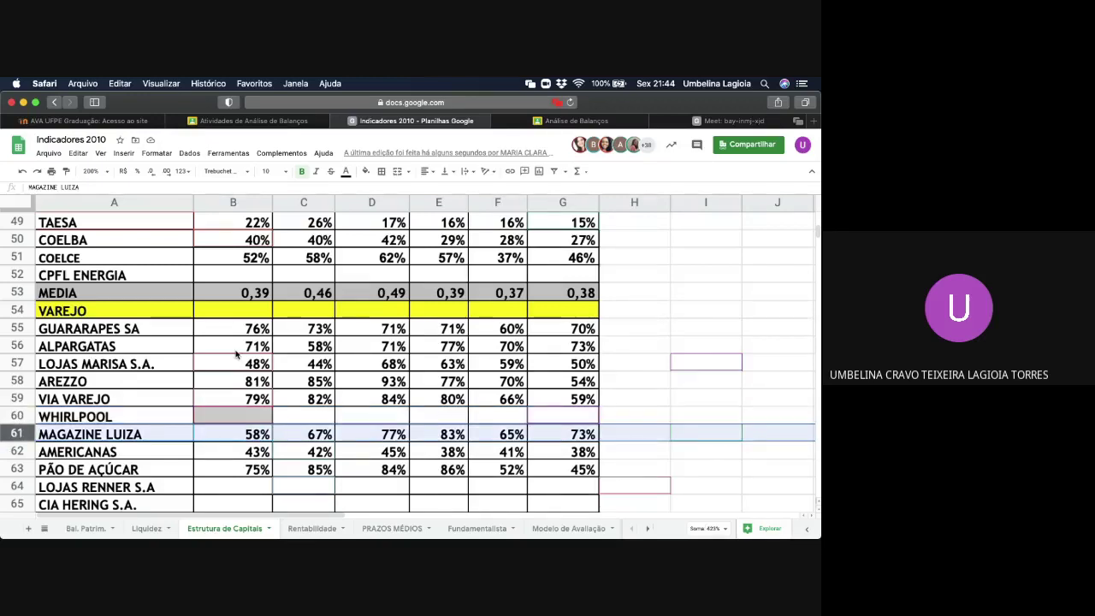
- Compare the sector averages and company rows of Composição do Endividamento for Energia Elétrica, Varejo and Saúde with FERBASA
scroll(236, 355, "up", 4)
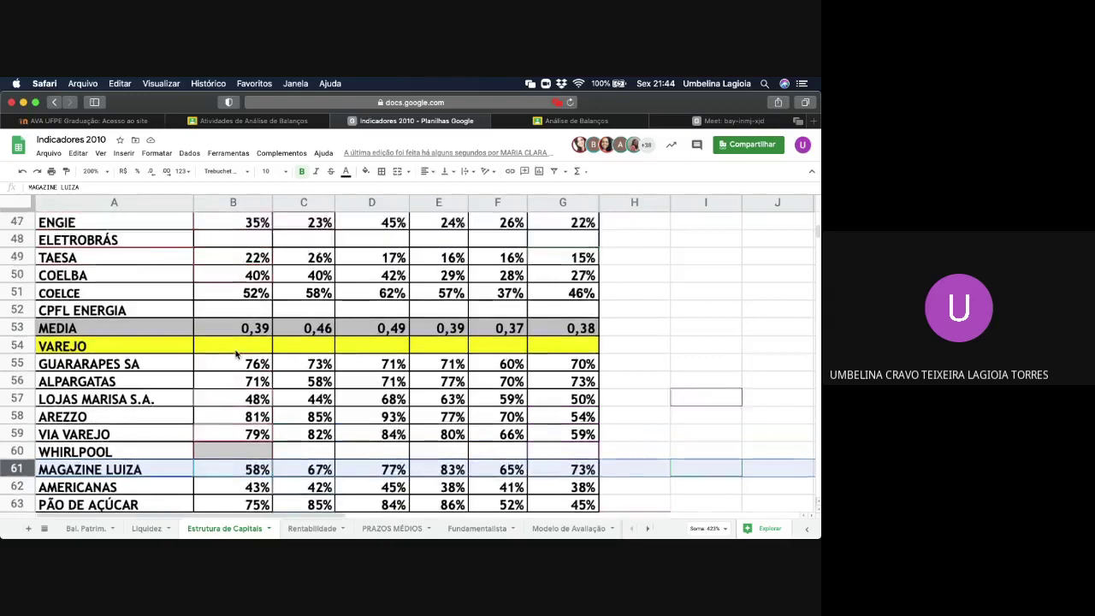
scroll(236, 354, "down", 6)
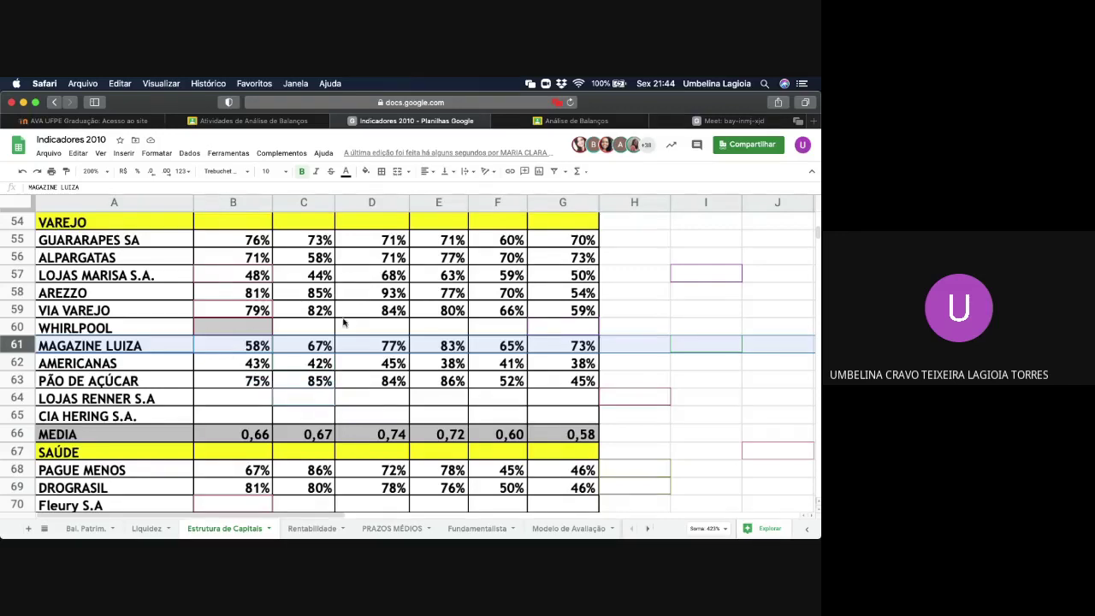
scroll(347, 321, "up", 4)
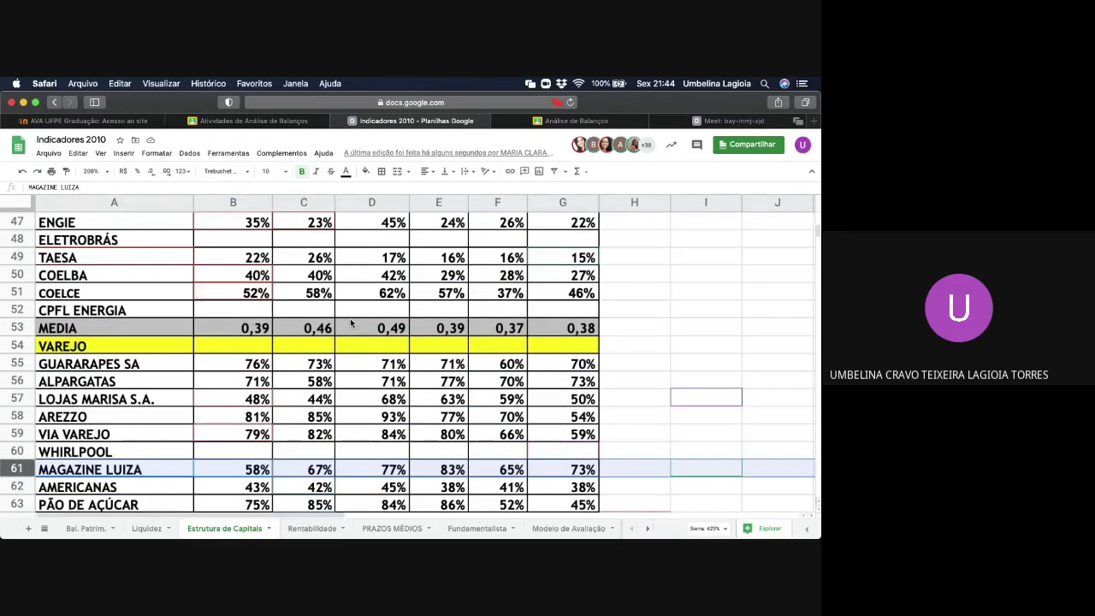
scroll(350, 322, "up", 3)
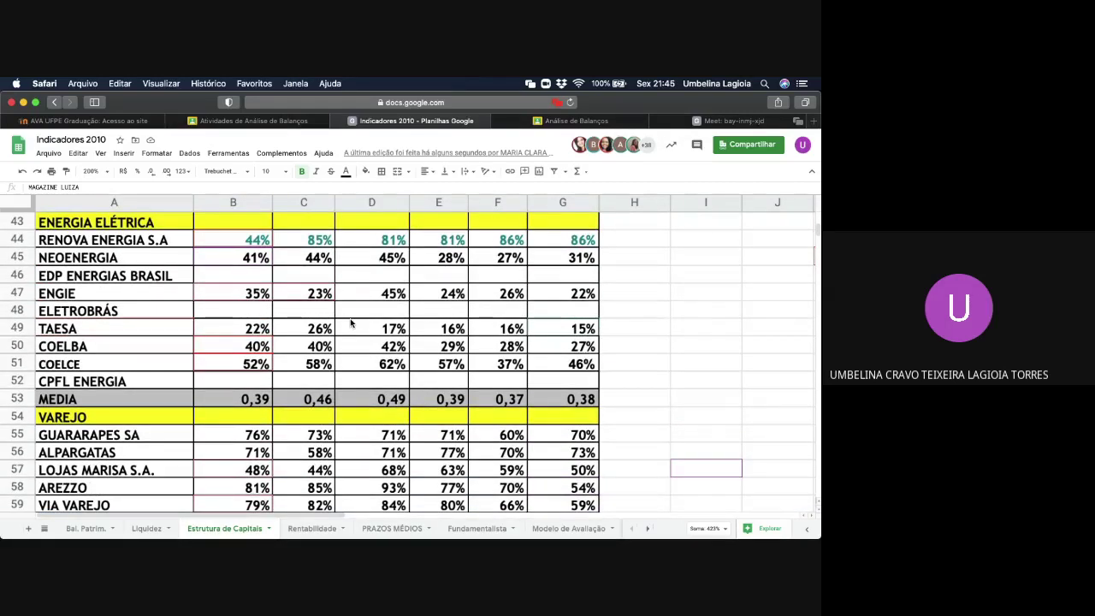
scroll(350, 322, "up", 2)
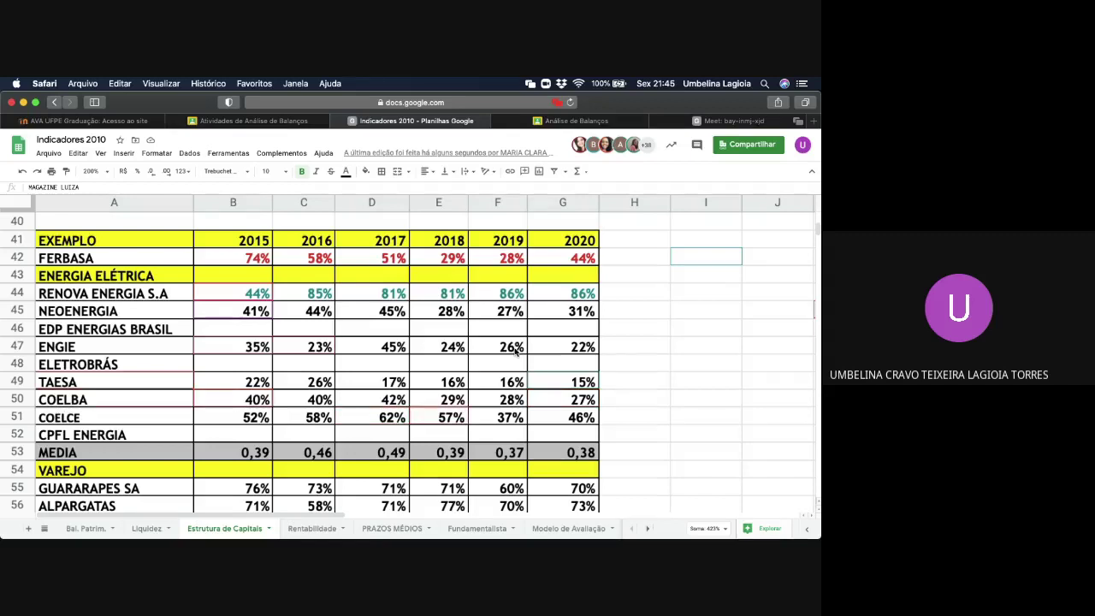
scroll(515, 350, "down", 1)
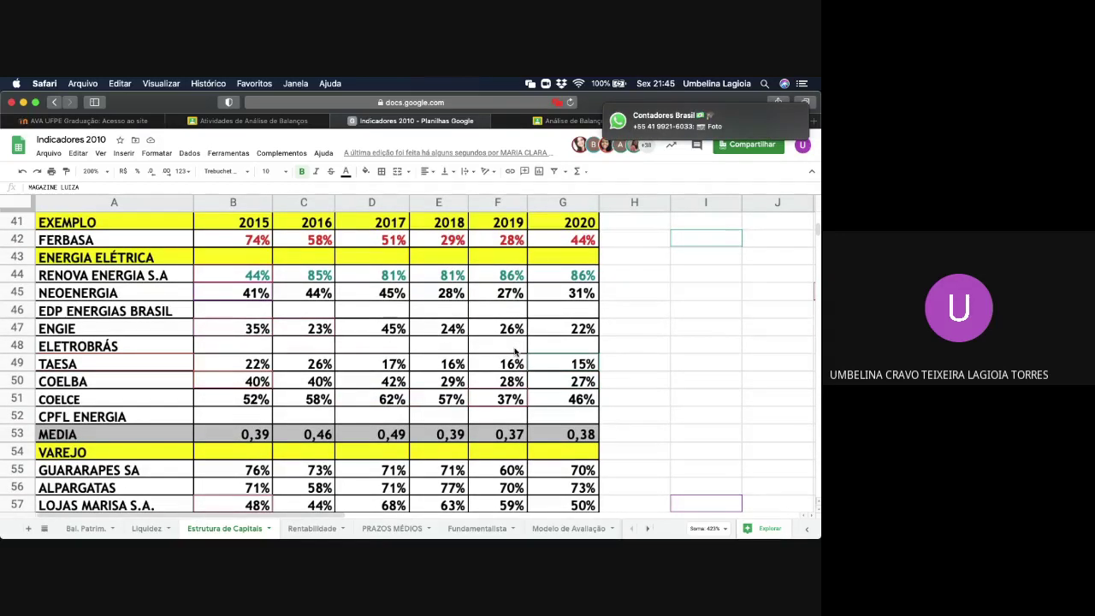
scroll(515, 351, "down", 5)
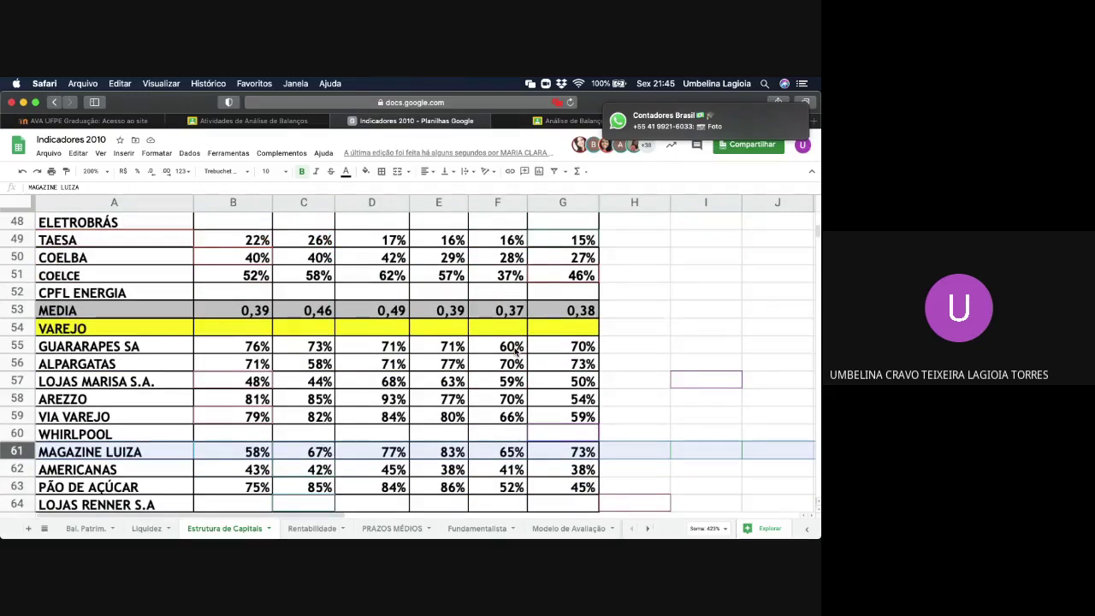
scroll(515, 350, "down", 1)
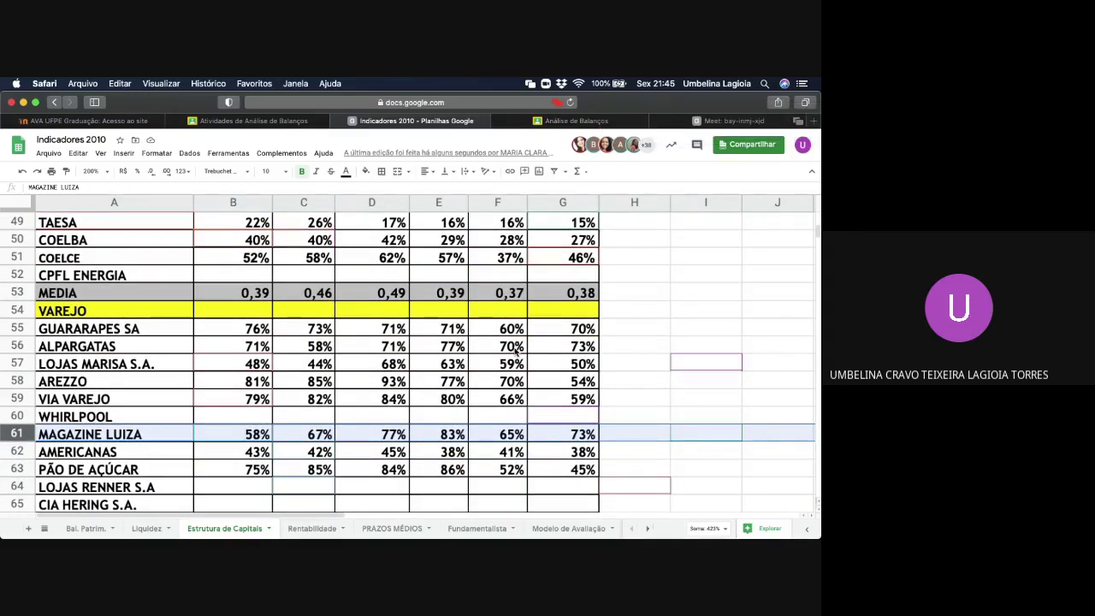
scroll(515, 351, "down", 1)
scroll(515, 351, "down", 3)
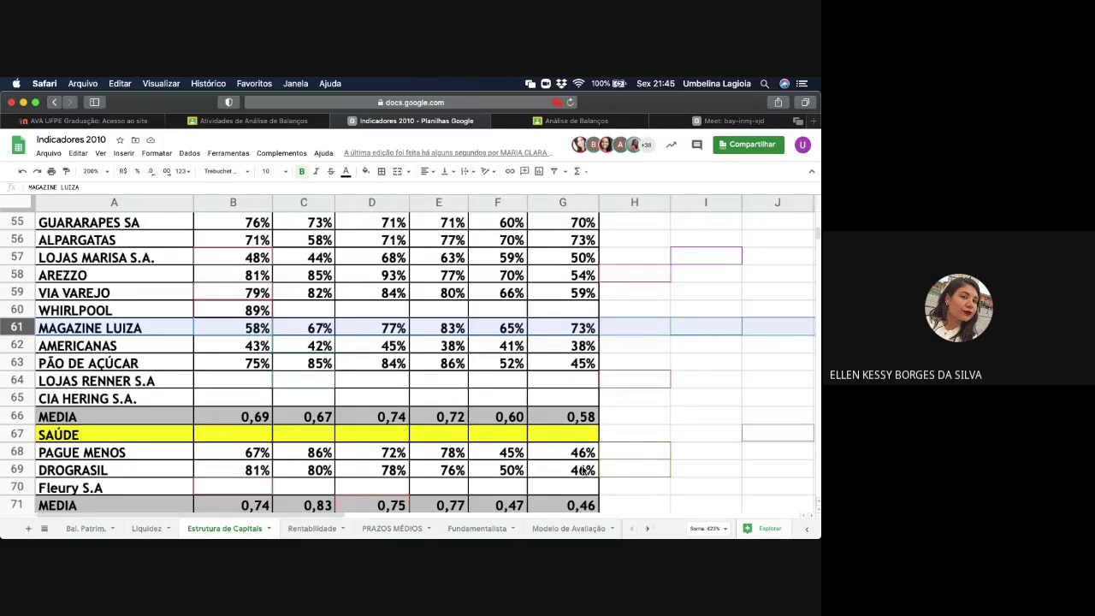
- Go back over the Composição do Endividamento formula and the Energia Elétrica rows, including the blank company rows
scroll(582, 470, "up", 5)
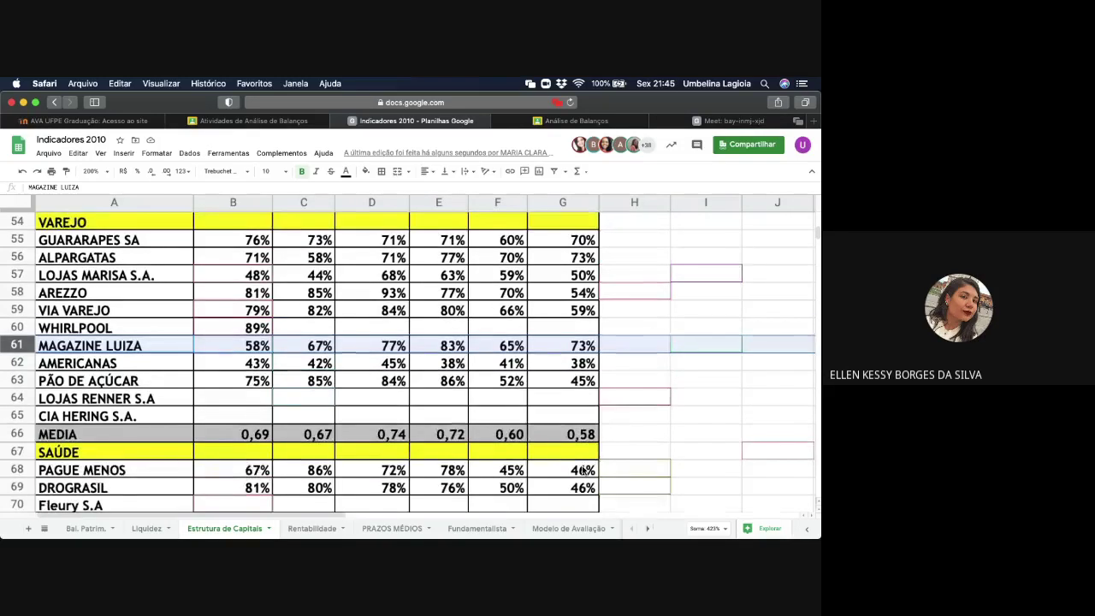
scroll(582, 471, "up", 2)
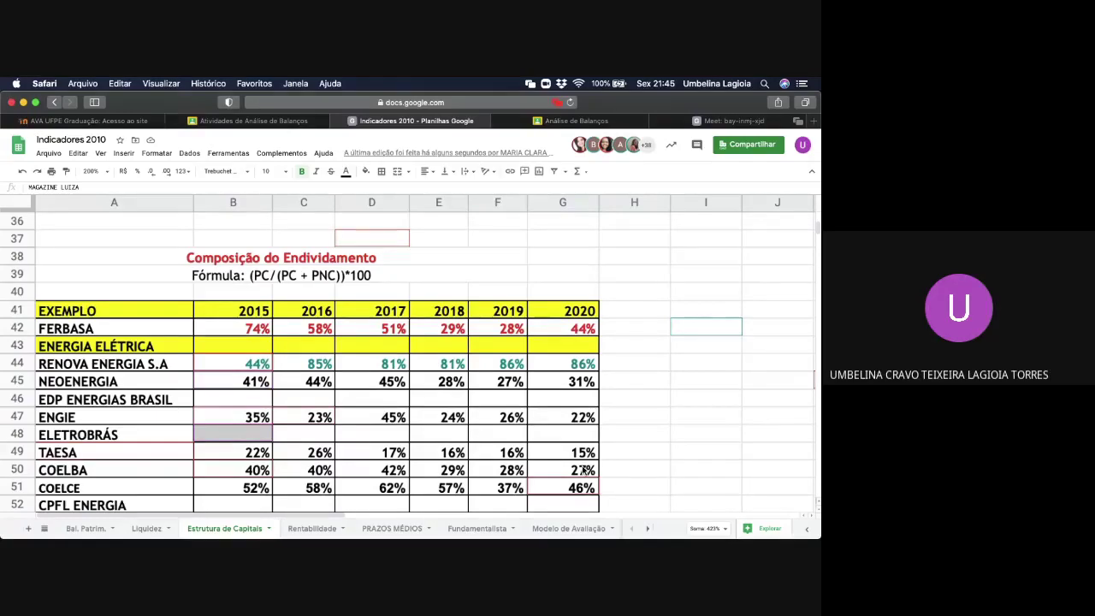
scroll(582, 471, "down", 2)
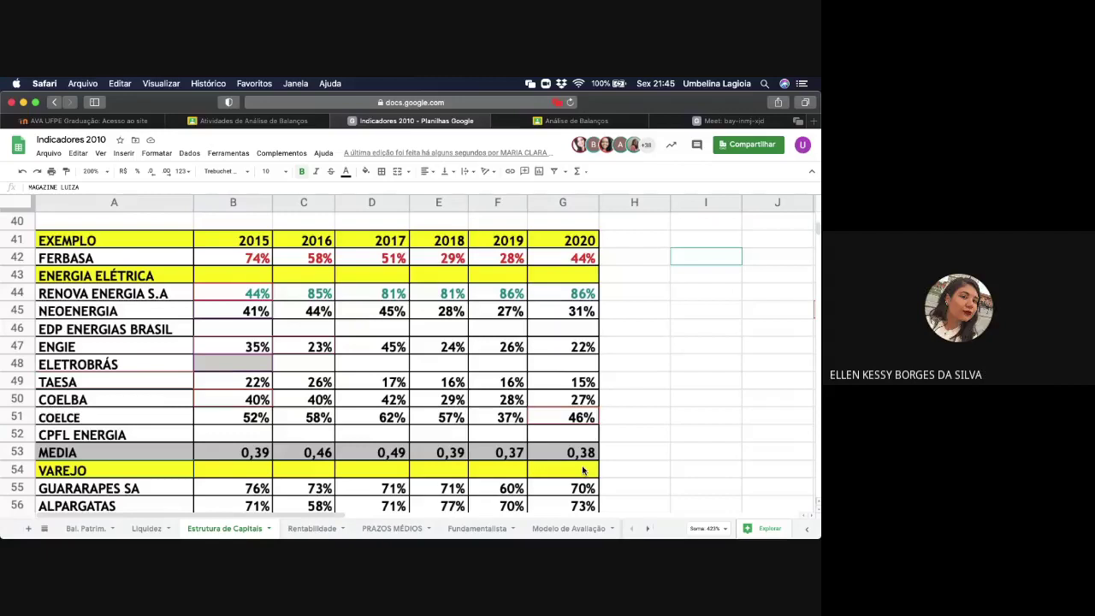
scroll(582, 470, "down", 2)
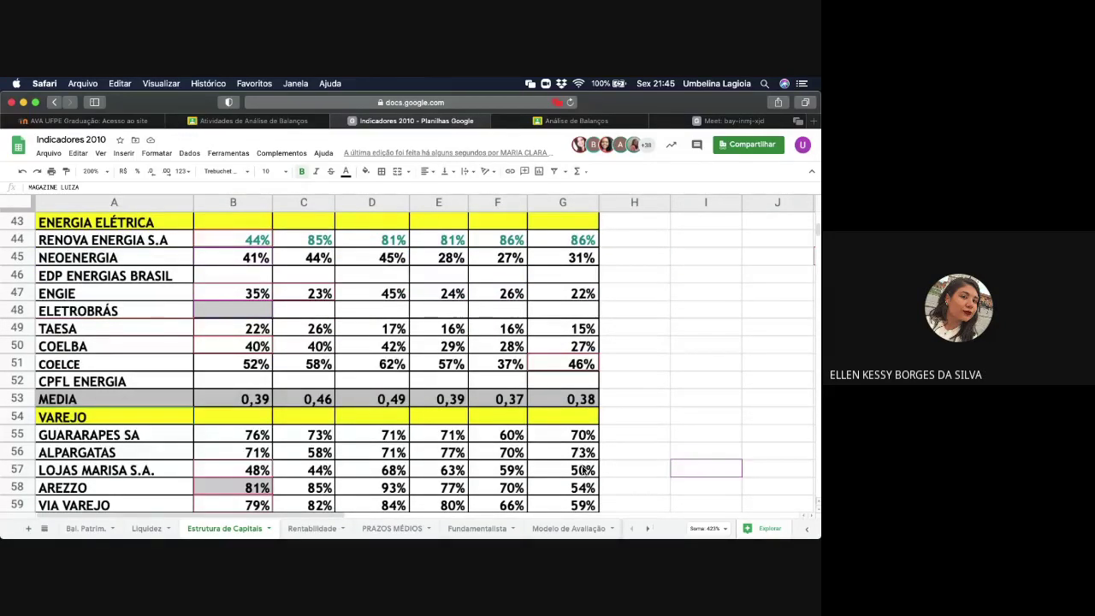
- Check COELCE's 2017 Composição do Endividamento formula against its 2020 Participação Capitais Terceiros cell
scroll(349, 405, "up", 2)
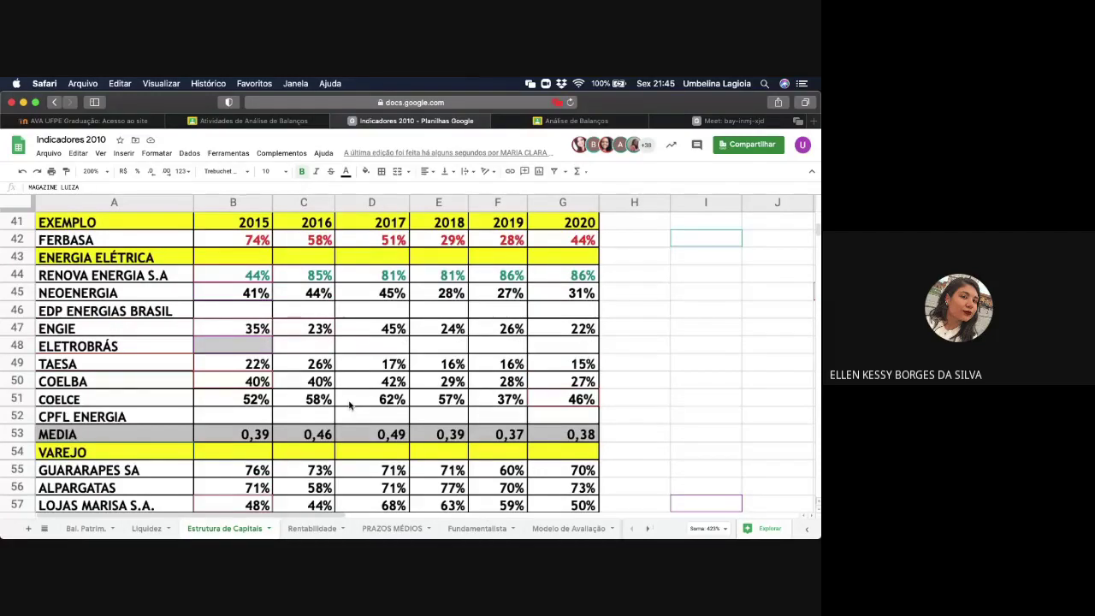
left_click(373, 399)
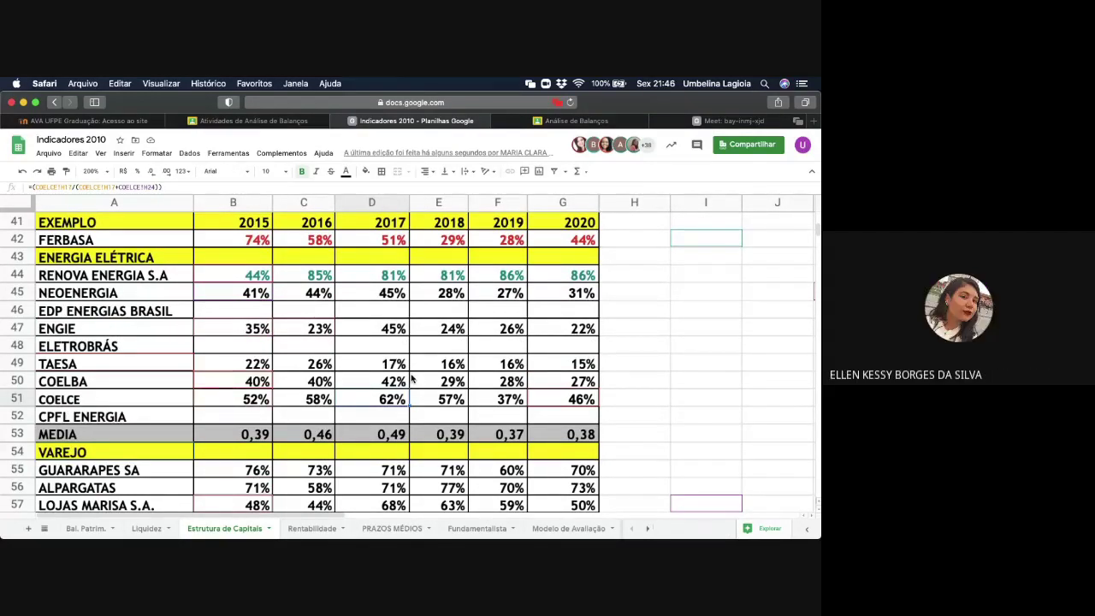
scroll(616, 398, "up", 4)
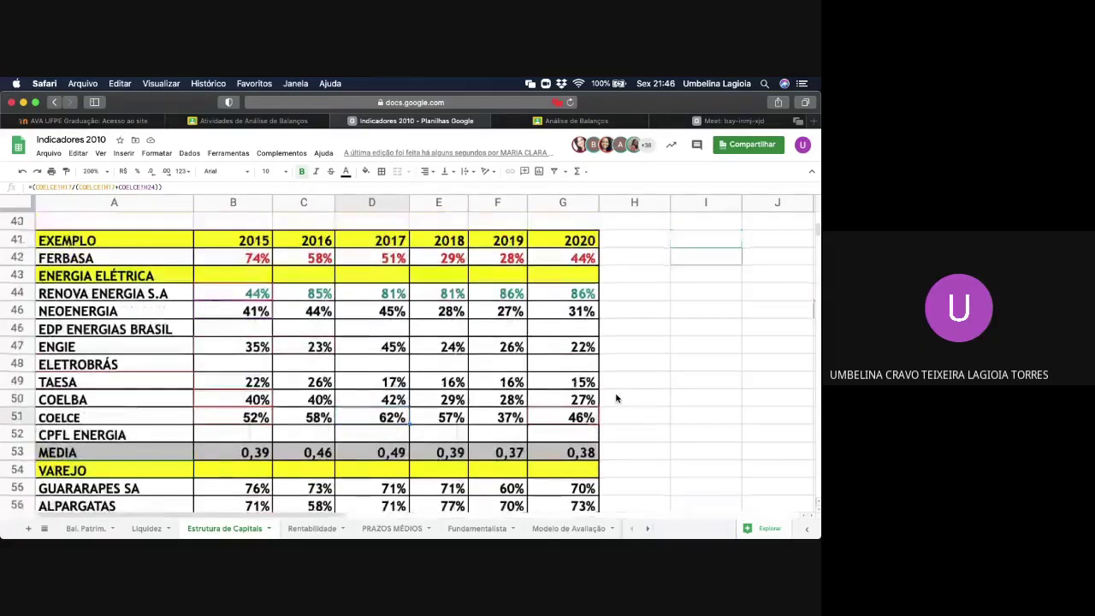
scroll(616, 398, "up", 8)
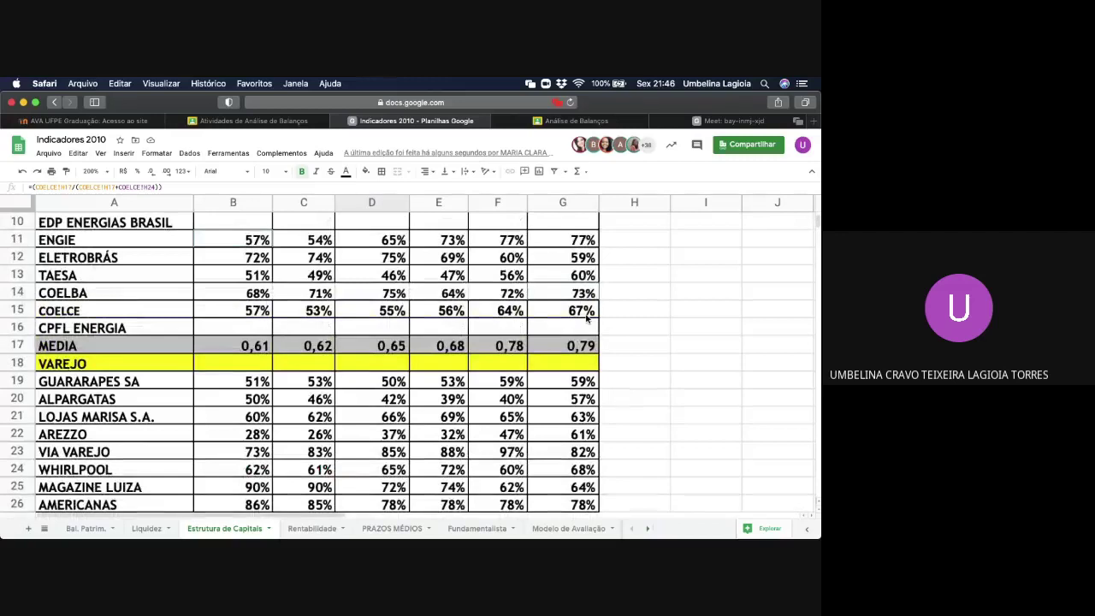
left_click(587, 315)
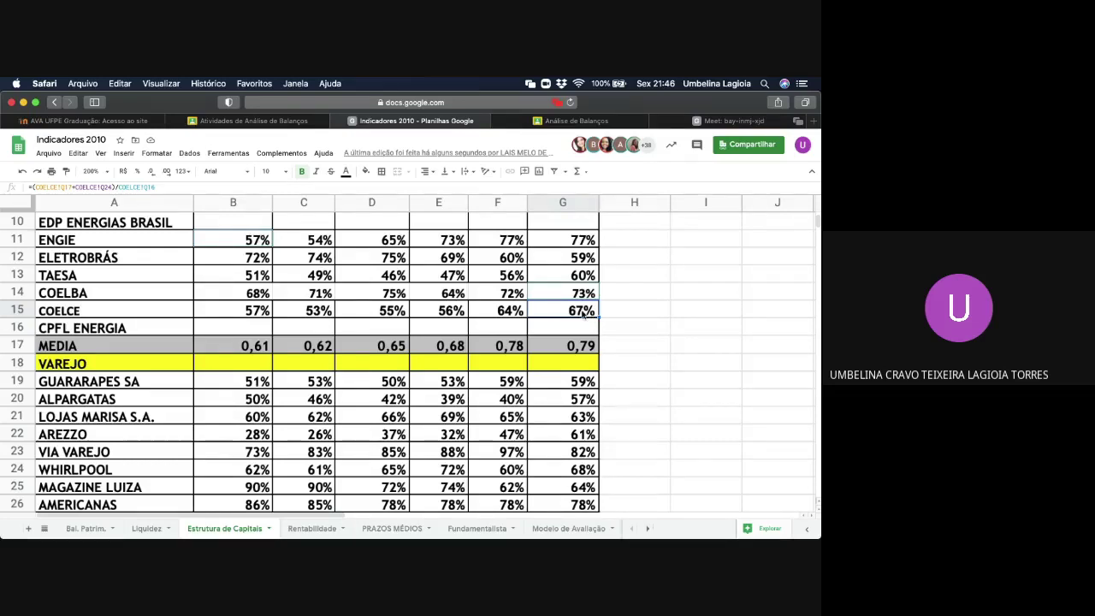
- Recheck COELCE's 2017 Composição do Endividamento cell and compare it with the company's 2017 Participação Capitais Terceiros value
scroll(602, 453, "down", 5)
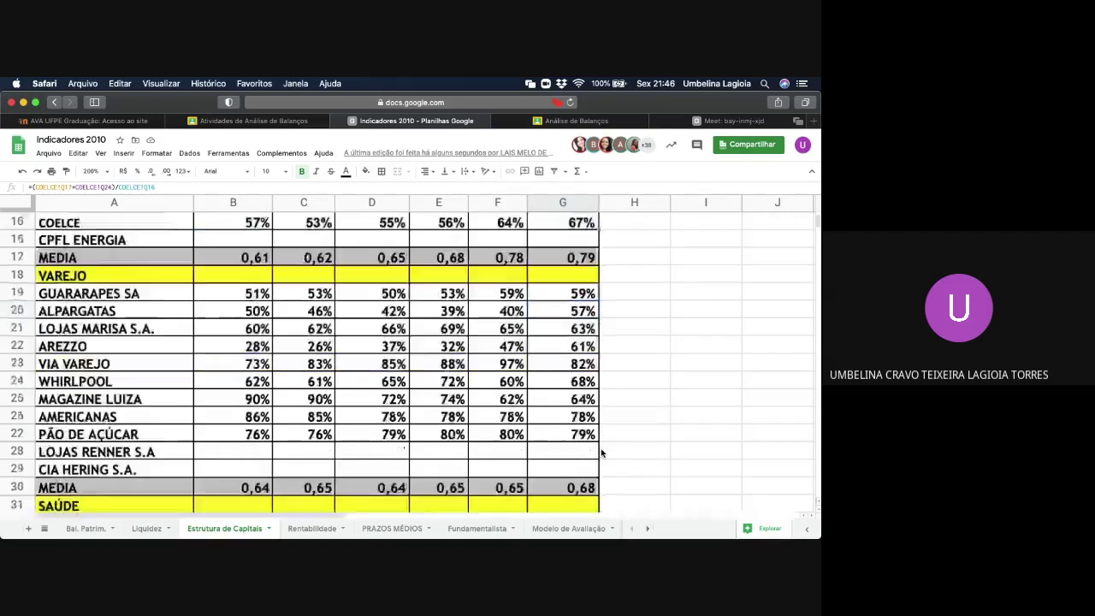
scroll(601, 454, "down", 10)
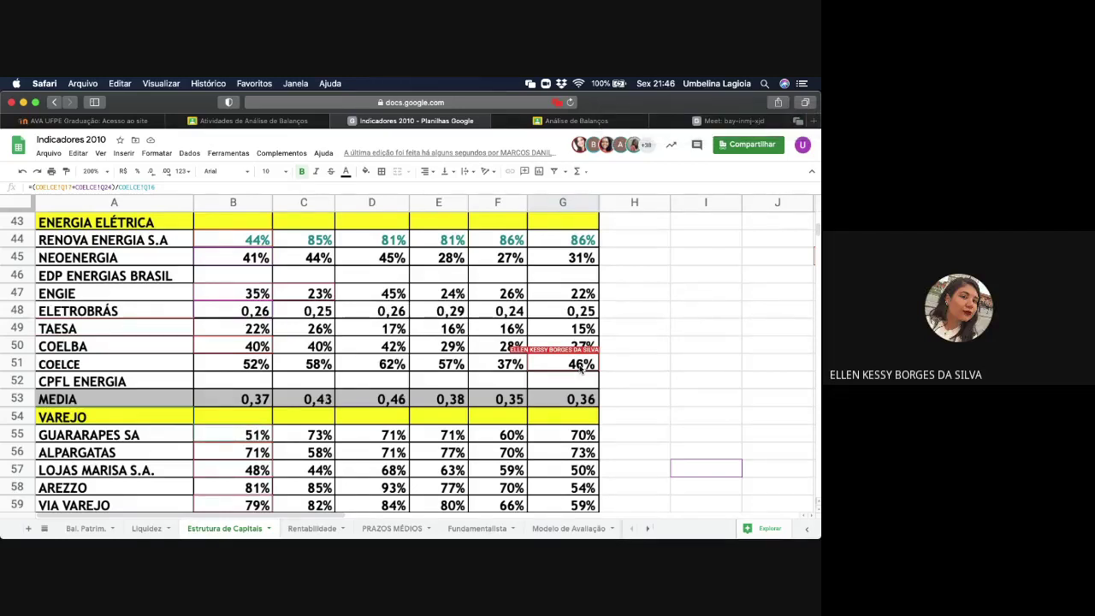
left_click(393, 366)
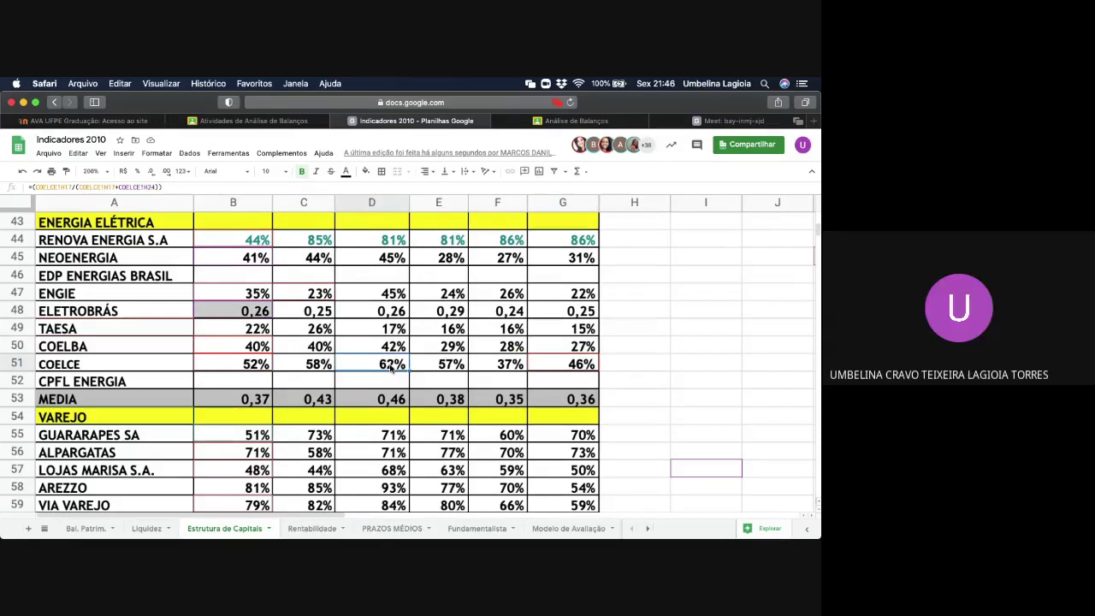
scroll(391, 366, "up", 1)
scroll(391, 366, "up", 10)
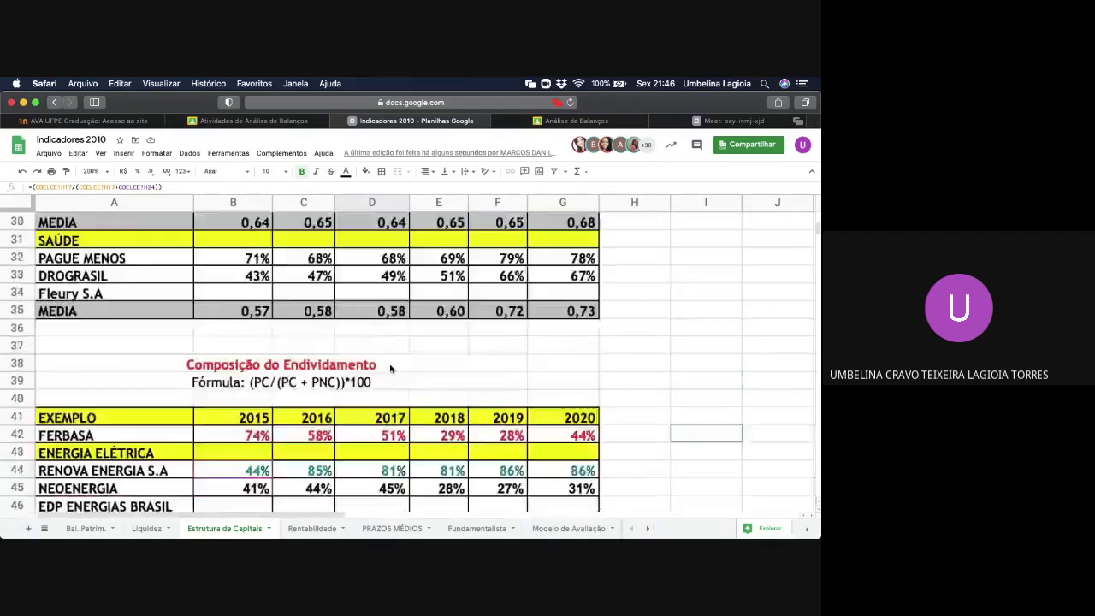
scroll(390, 366, "up", 7)
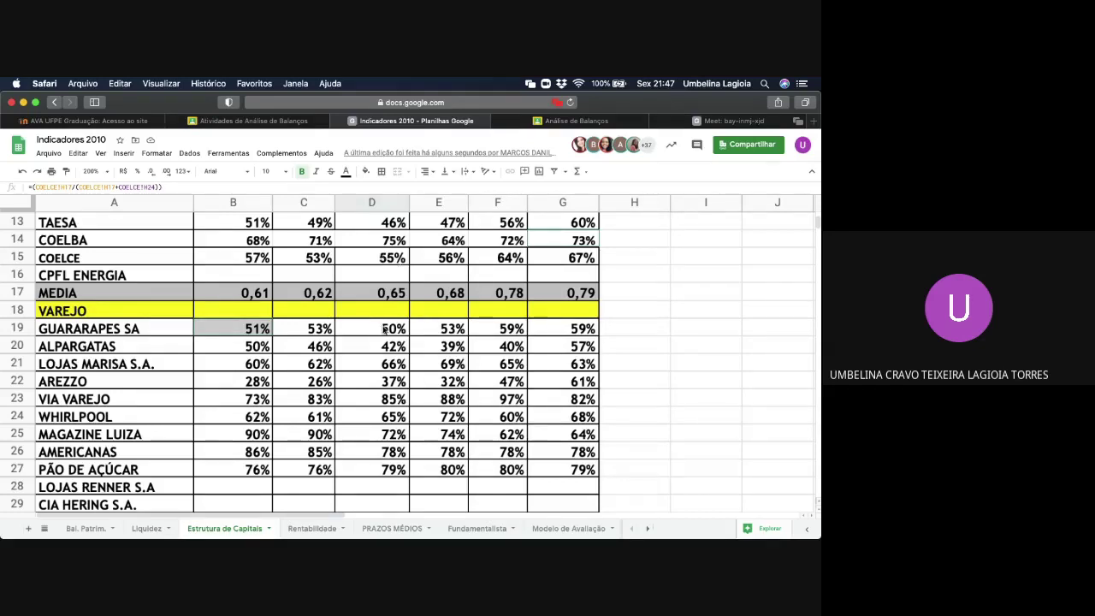
scroll(387, 325, "down", 3)
scroll(384, 329, "down", 7)
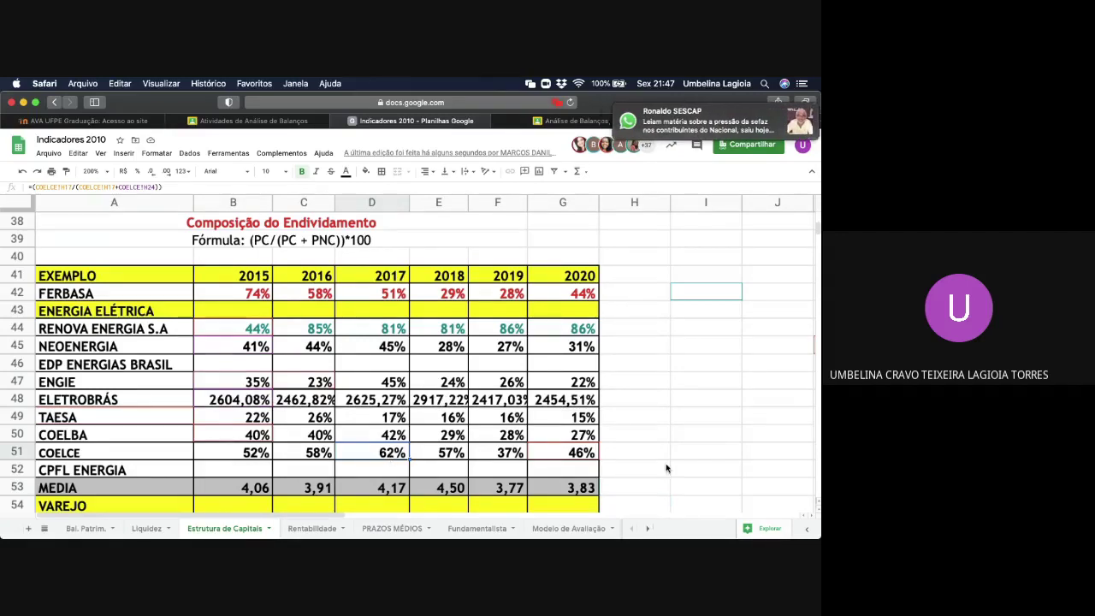
- Calculate =62%*55 in H51 and =H51-55 in I51 beside the COELCE row, and clear both scratch cells
left_click(654, 458)
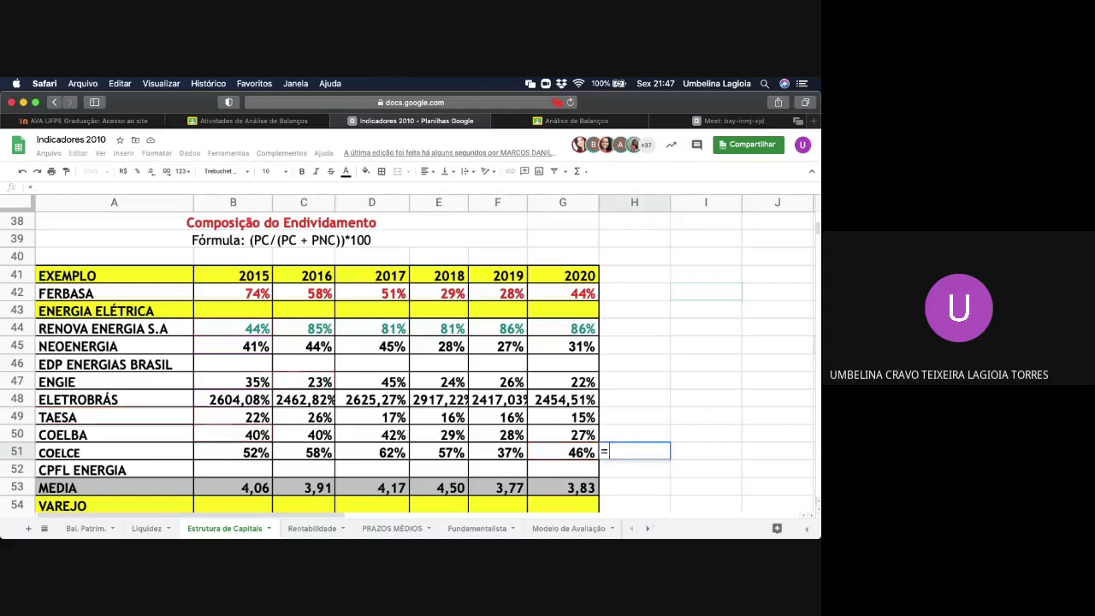
type("=62%*55")
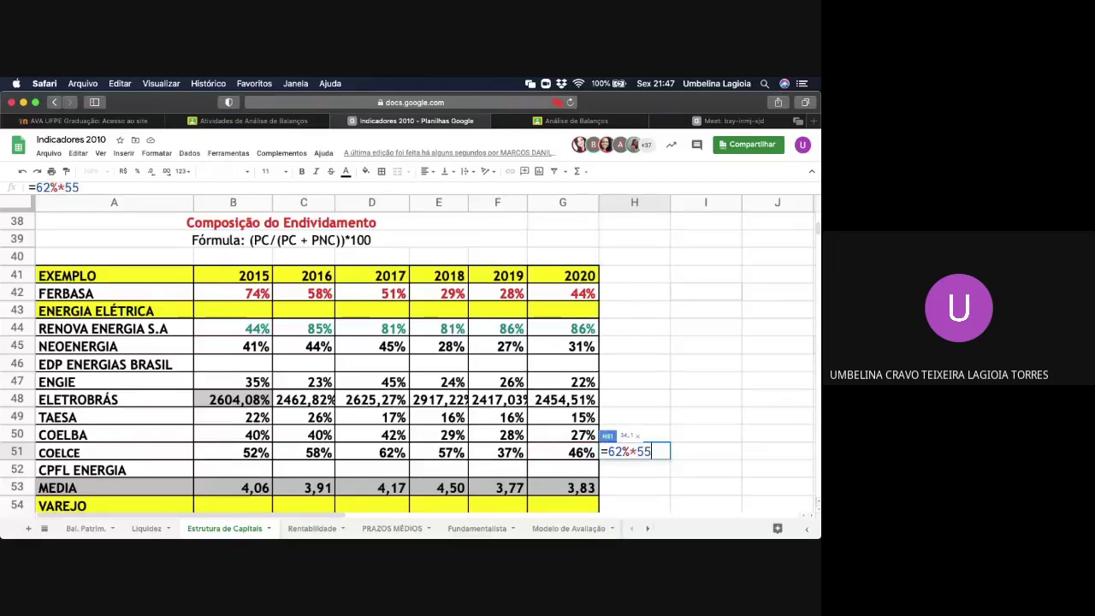
key("Return")
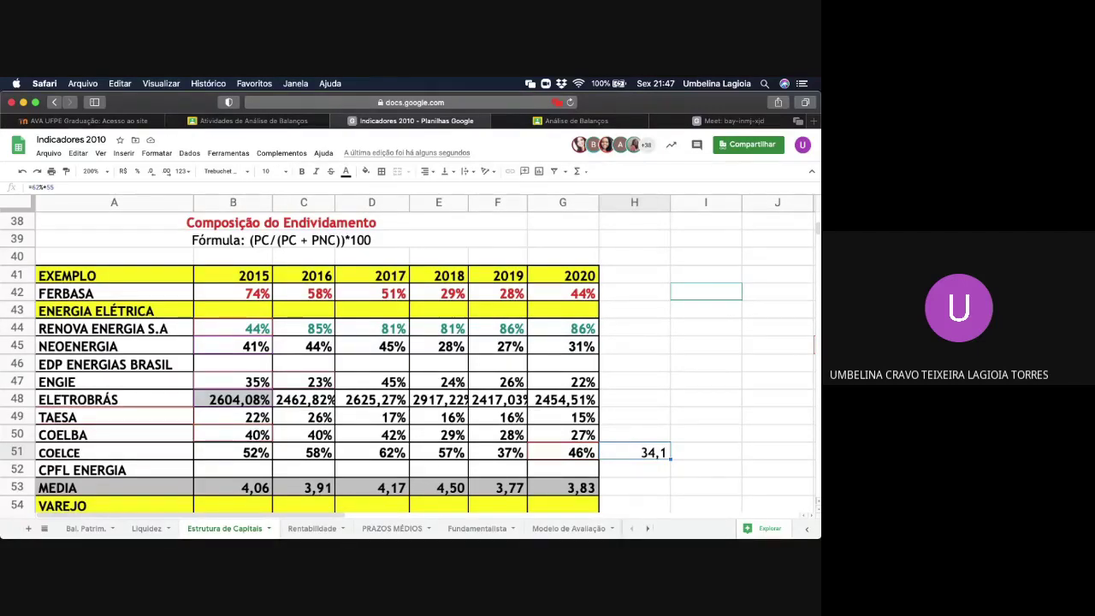
left_click(705, 452)
type("=H51")
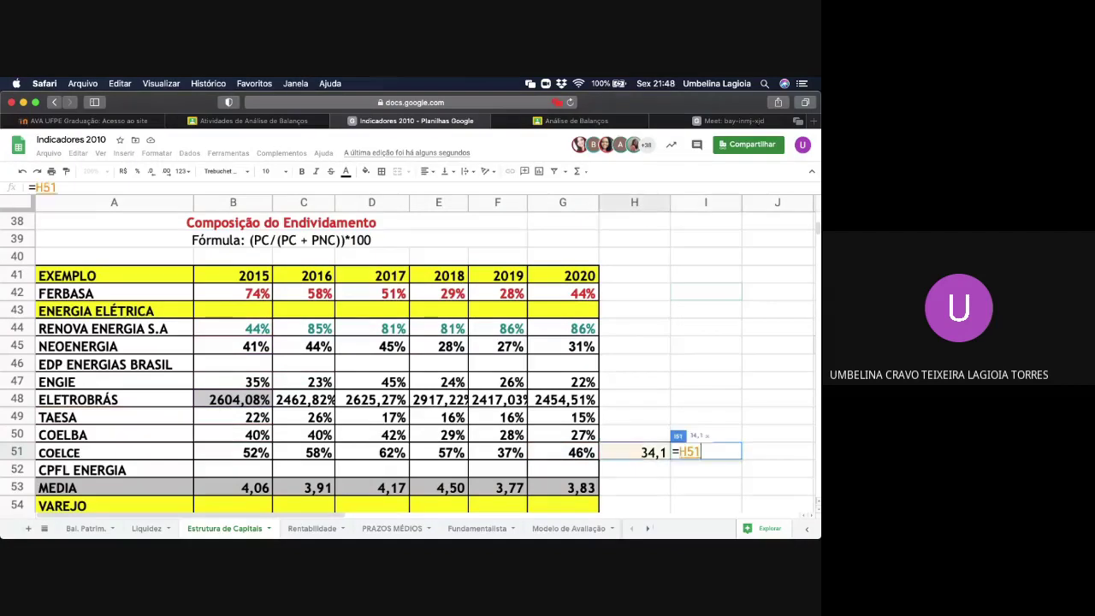
type("-55")
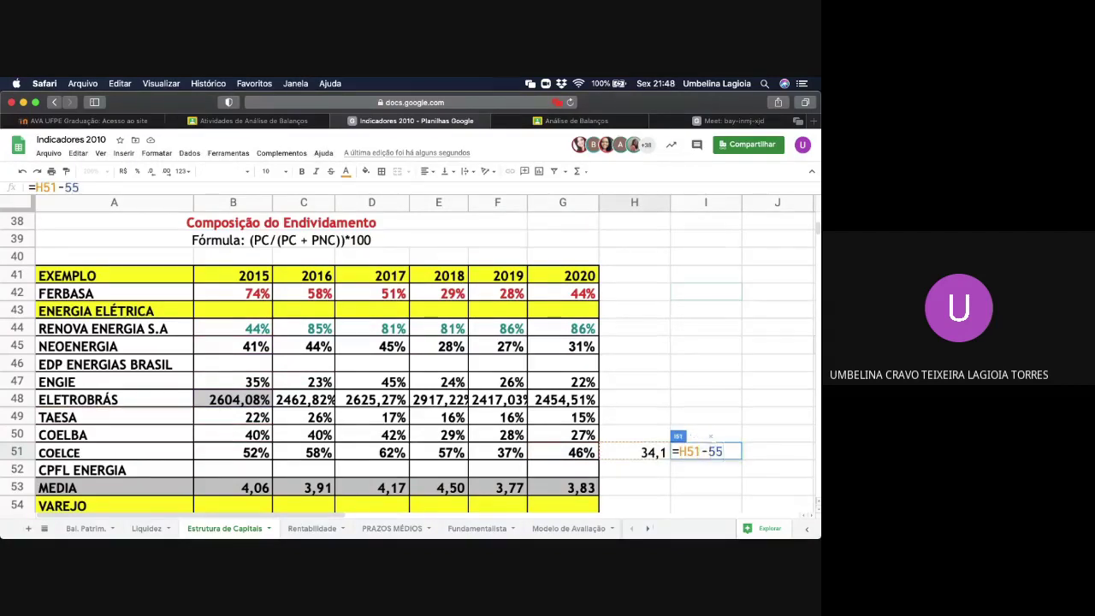
key("Return")
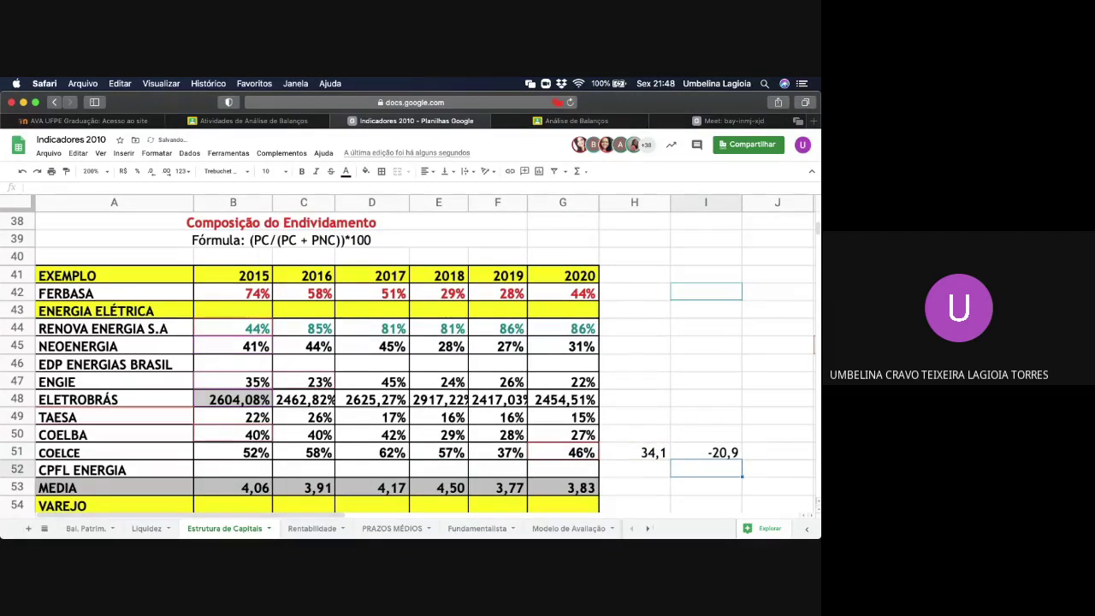
left_click_drag(650, 452, 712, 449)
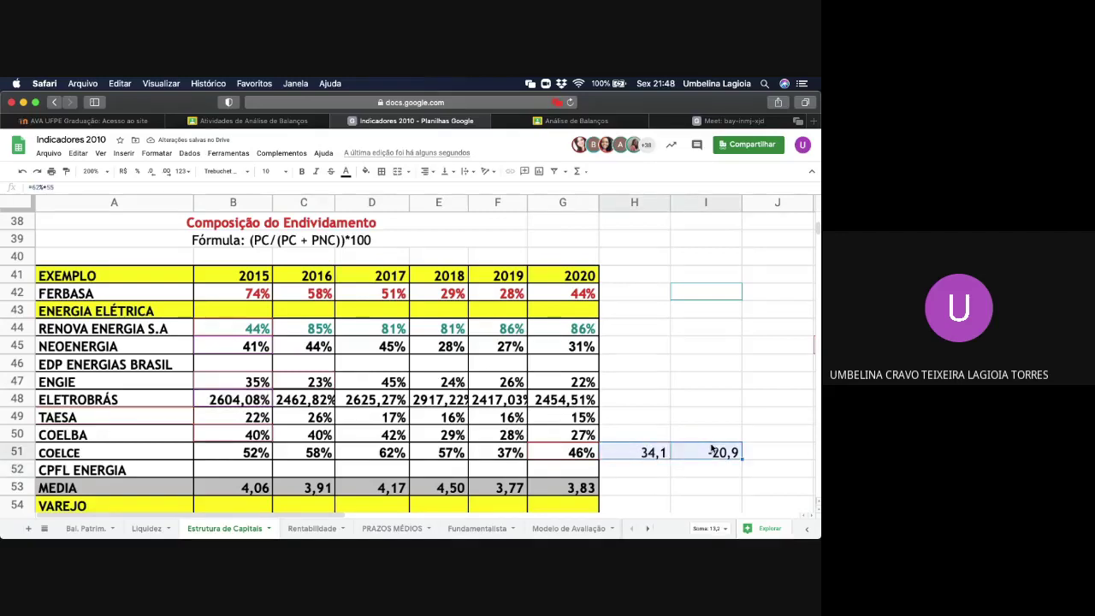
key("Delete")
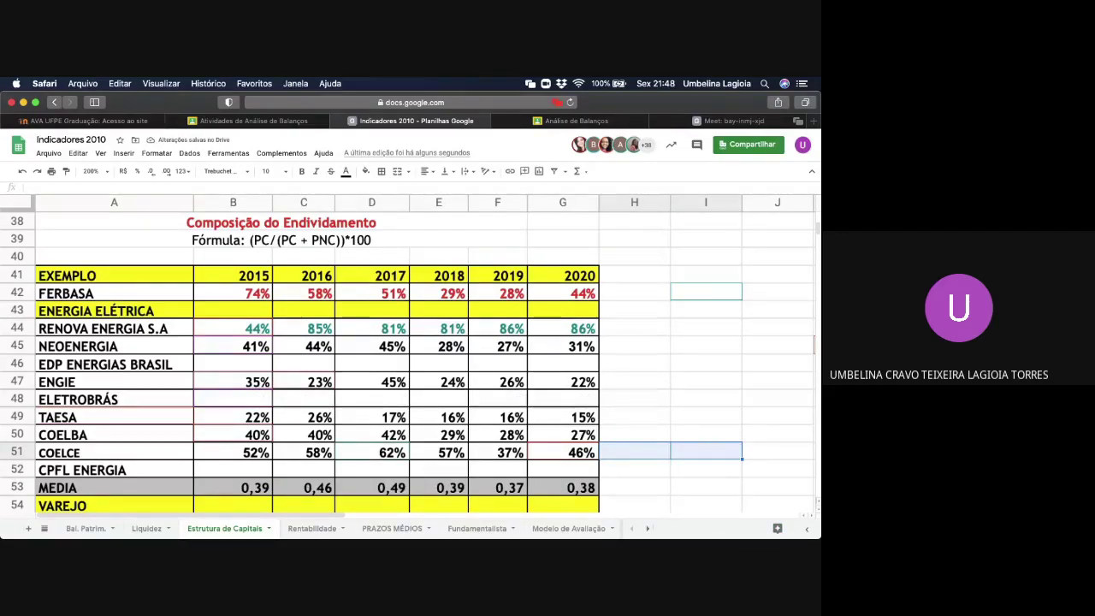
- Highlight the 2016–2020 Composição do Endividamento values of GUARARAPES SA and ALPARGATAS, and the VIA VAREJO, WHIRLPOOL and MAGAZINE LUIZA rows
scroll(584, 453, "down", 5)
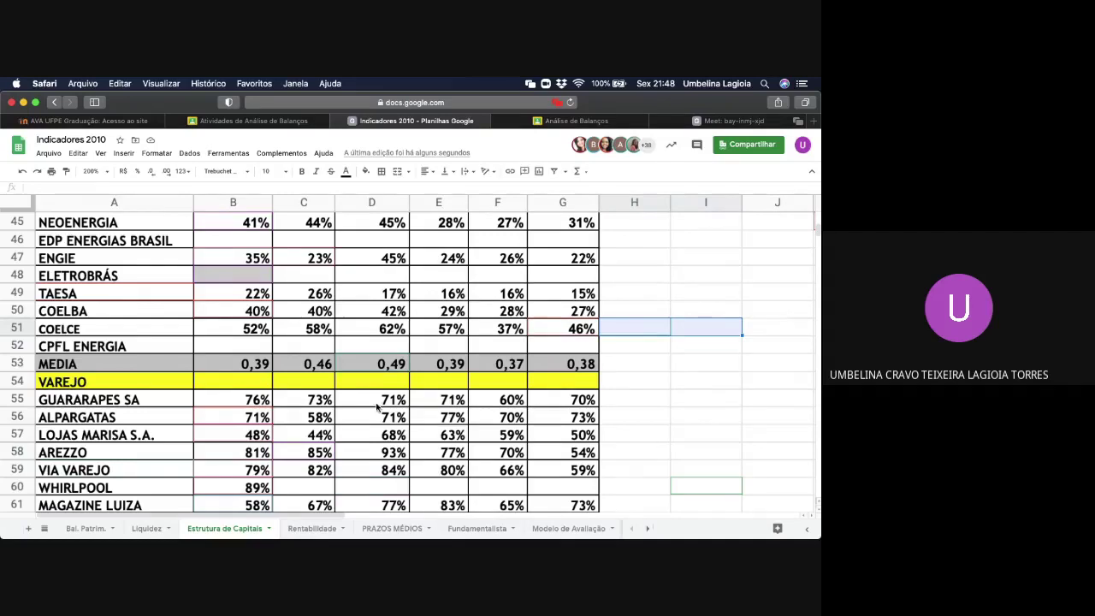
left_click_drag(313, 400, 586, 400)
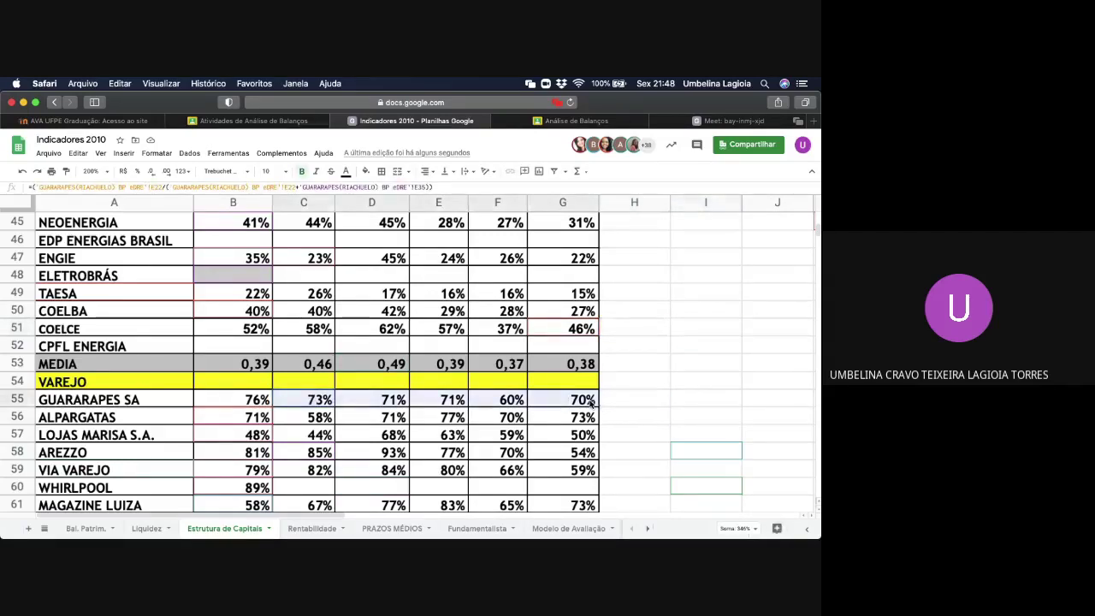
left_click_drag(324, 417, 554, 423)
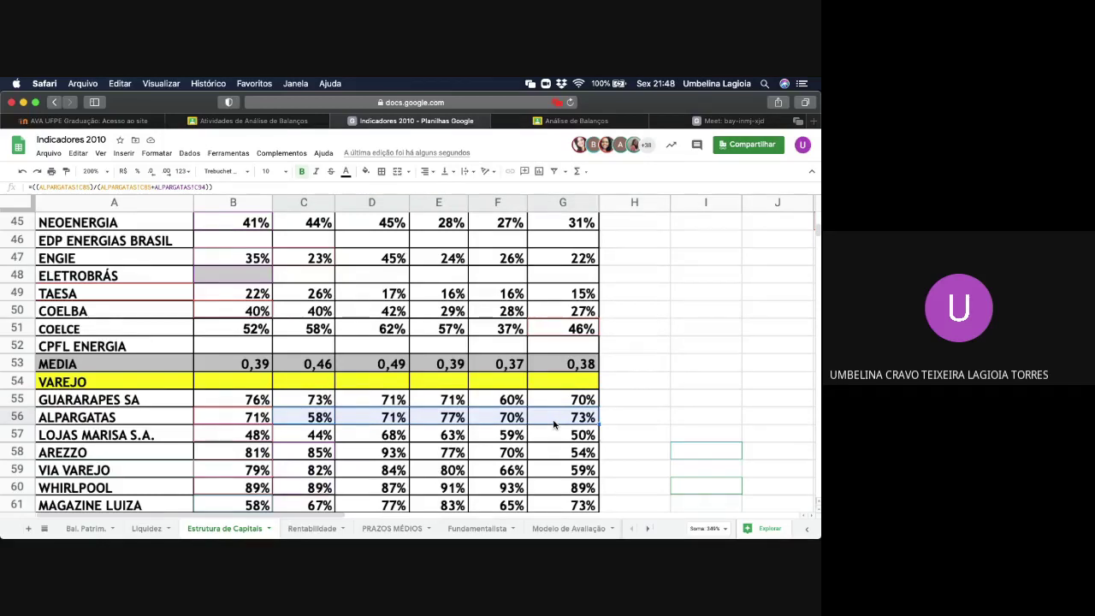
scroll(554, 424, "down", 1)
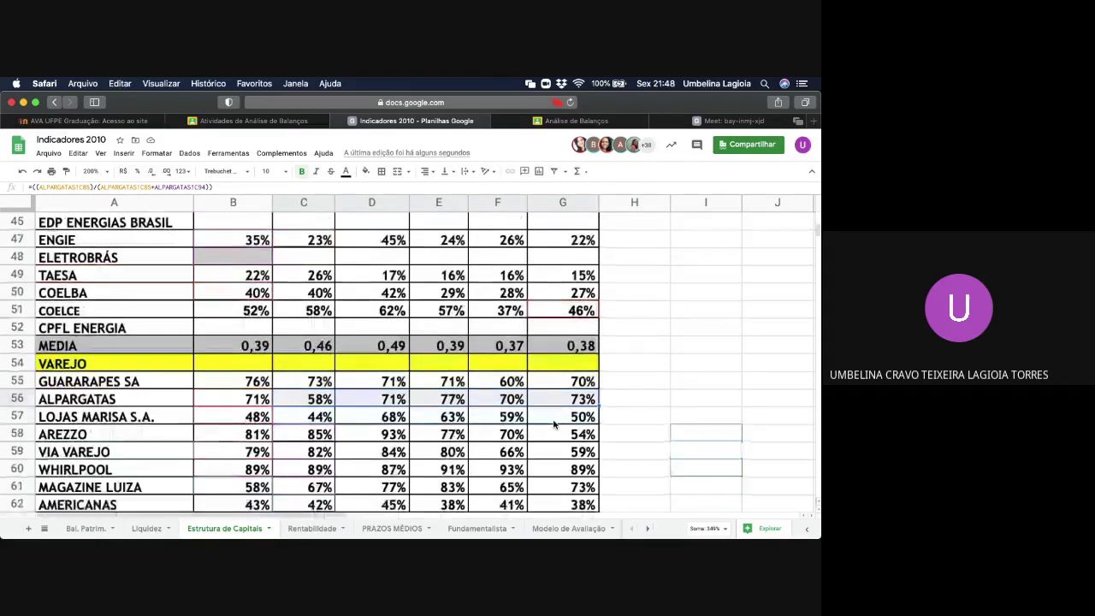
left_click(16, 451)
left_click(12, 470)
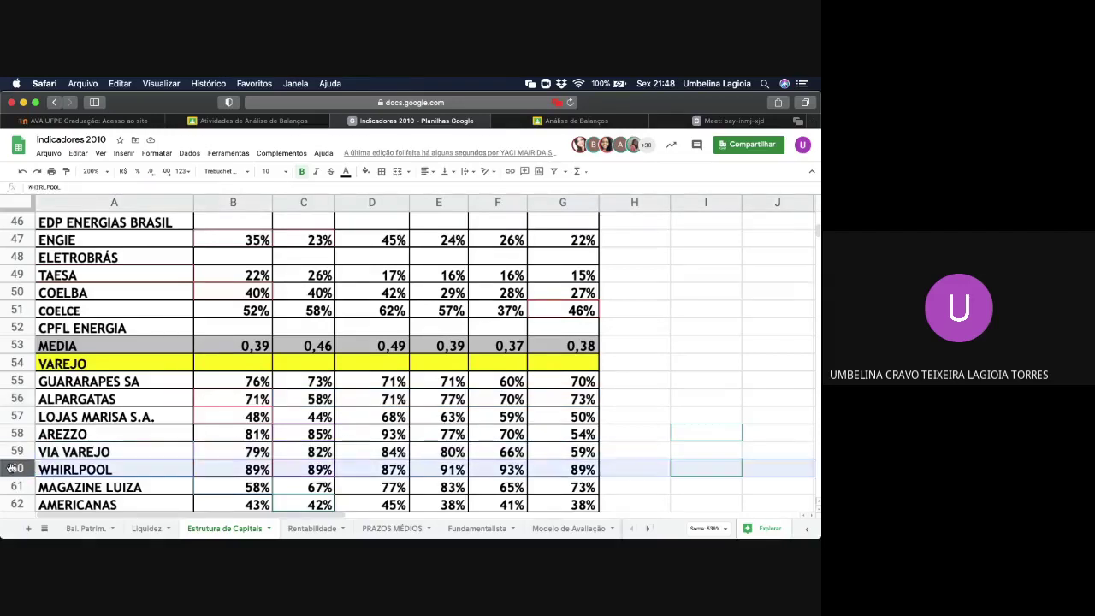
left_click(10, 486)
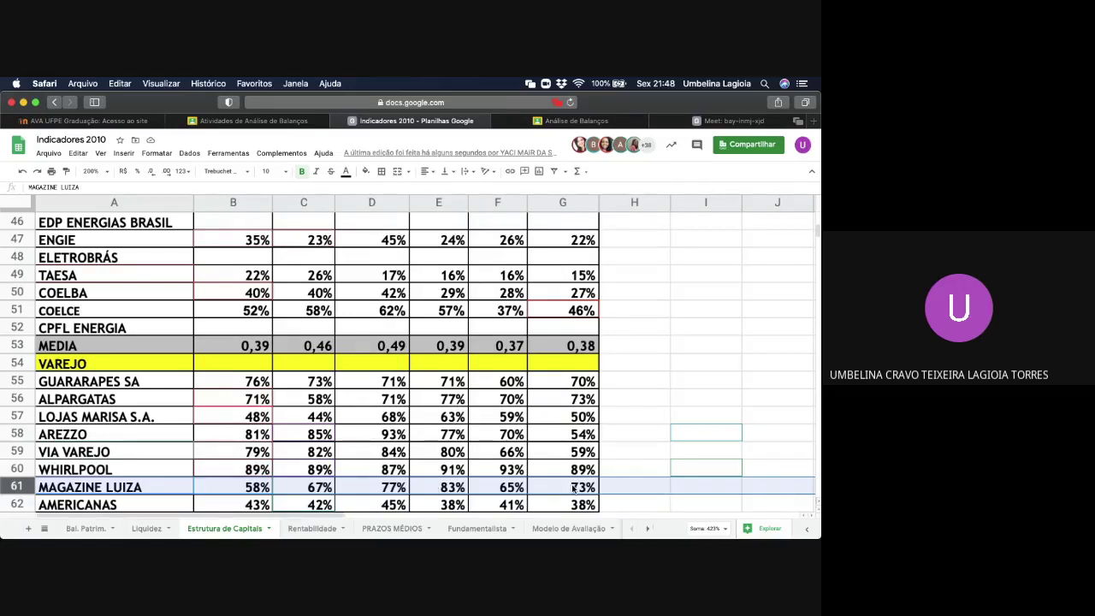
- Examine the Composição do Endividamento of the remaining Varejo companies and the sector's MEDIA row
scroll(573, 487, "down", 1)
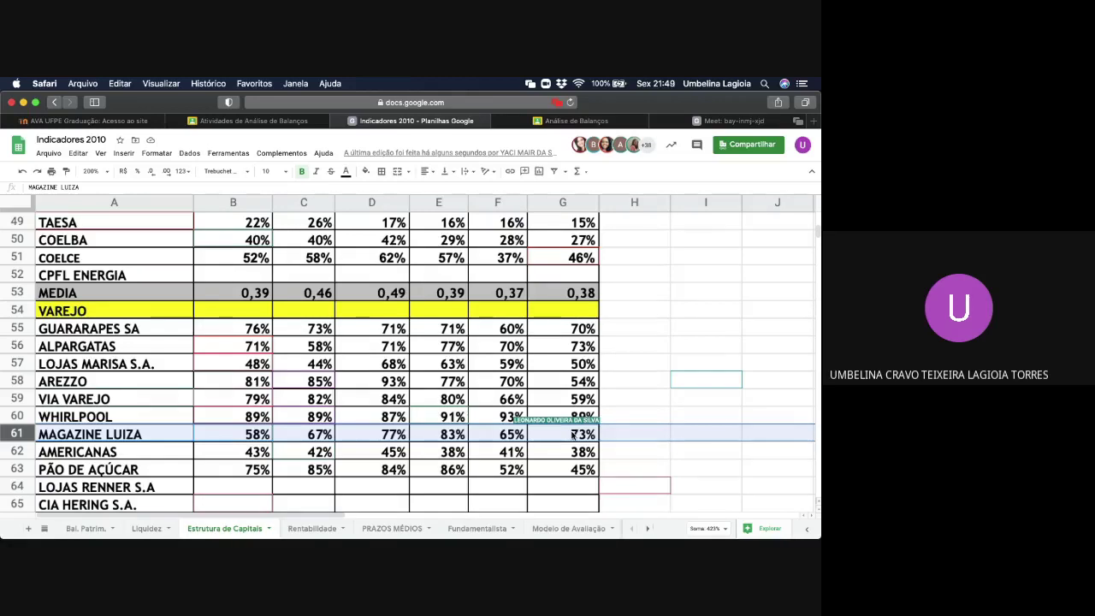
scroll(572, 435, "down", 2)
scroll(572, 435, "down", 3)
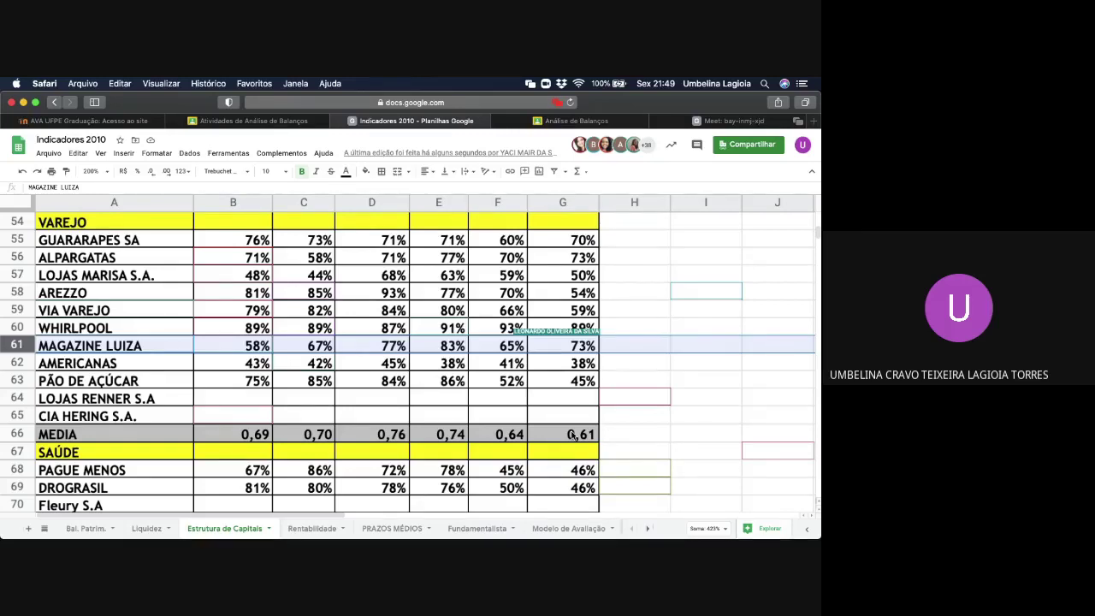
scroll(573, 434, "up", 1)
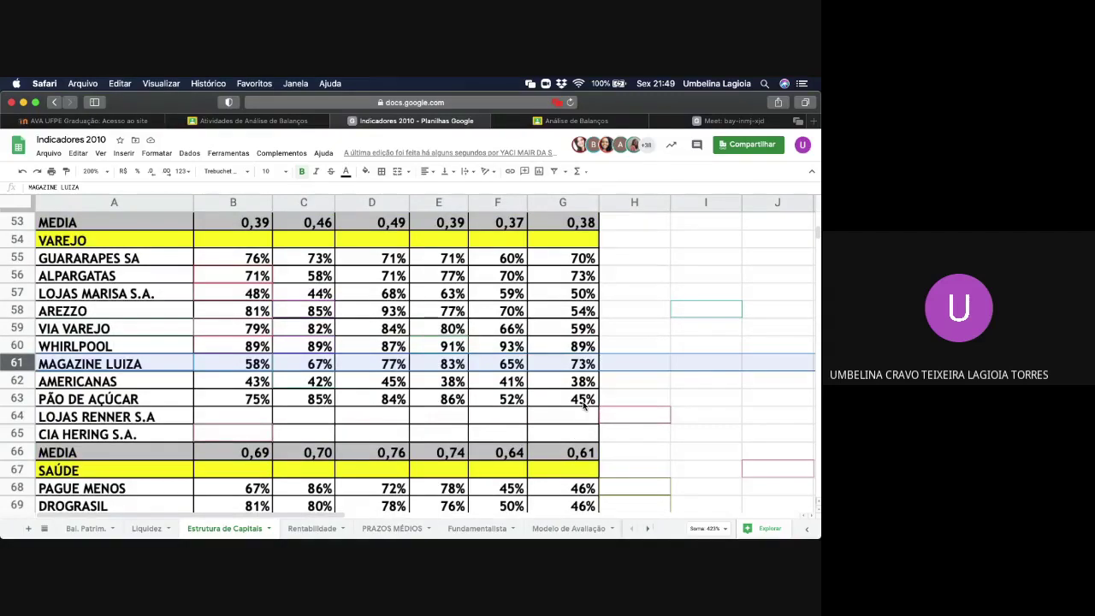
- Compare FERBASA's and the Energia Elétrica rows of Composição do Endividamento with Participação Capitais Terceiros, and review the Varejo and Saúde averages
scroll(584, 406, "up", 10)
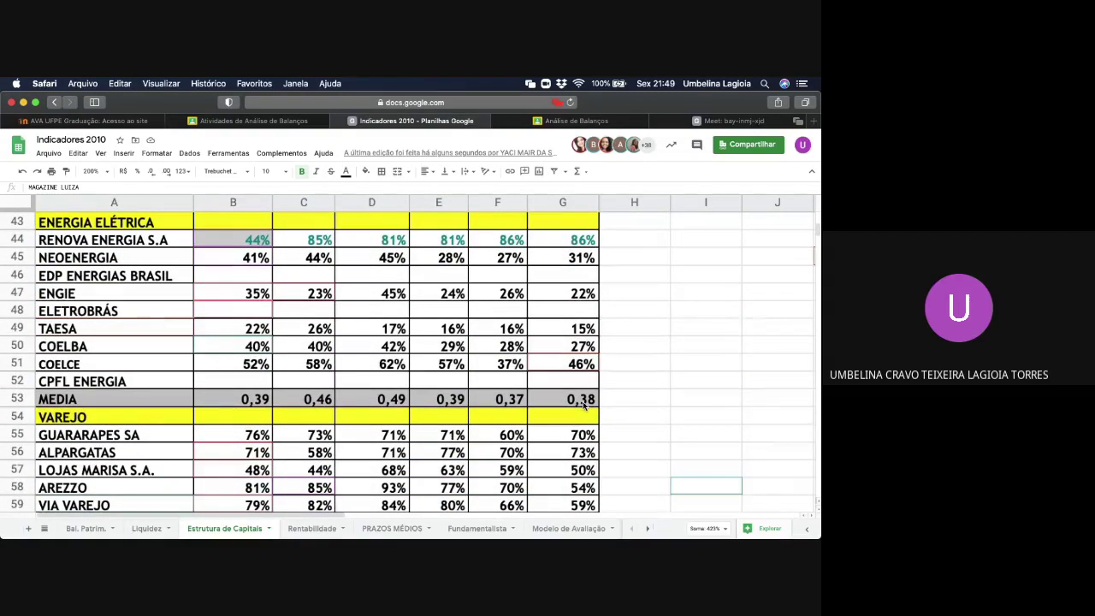
scroll(584, 406, "up", 1)
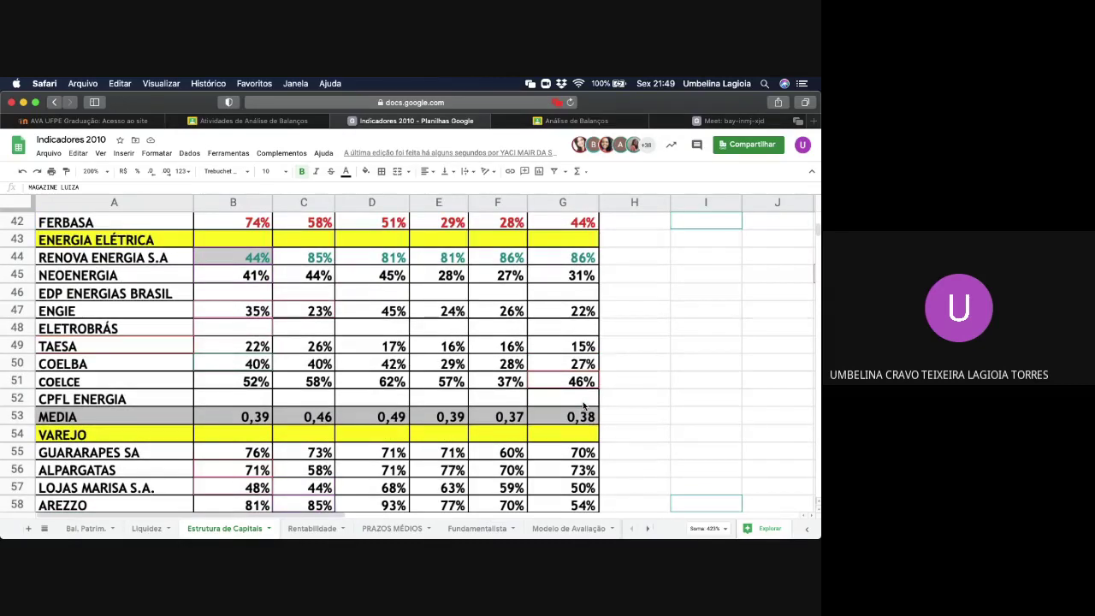
scroll(584, 406, "up", 3)
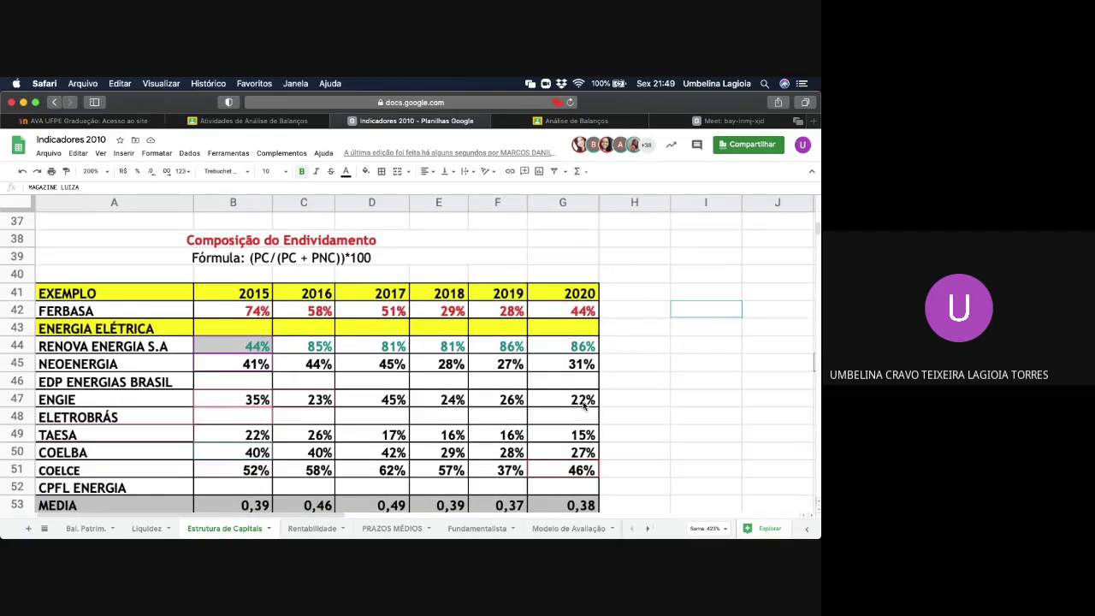
scroll(584, 406, "up", 5)
scroll(584, 405, "up", 9)
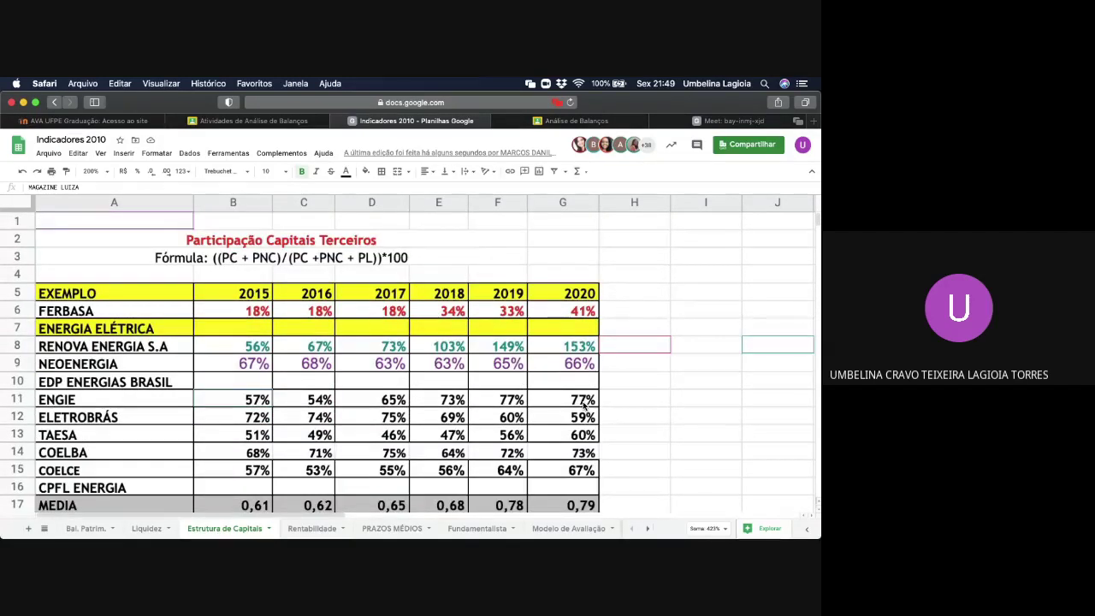
scroll(585, 406, "down", 18)
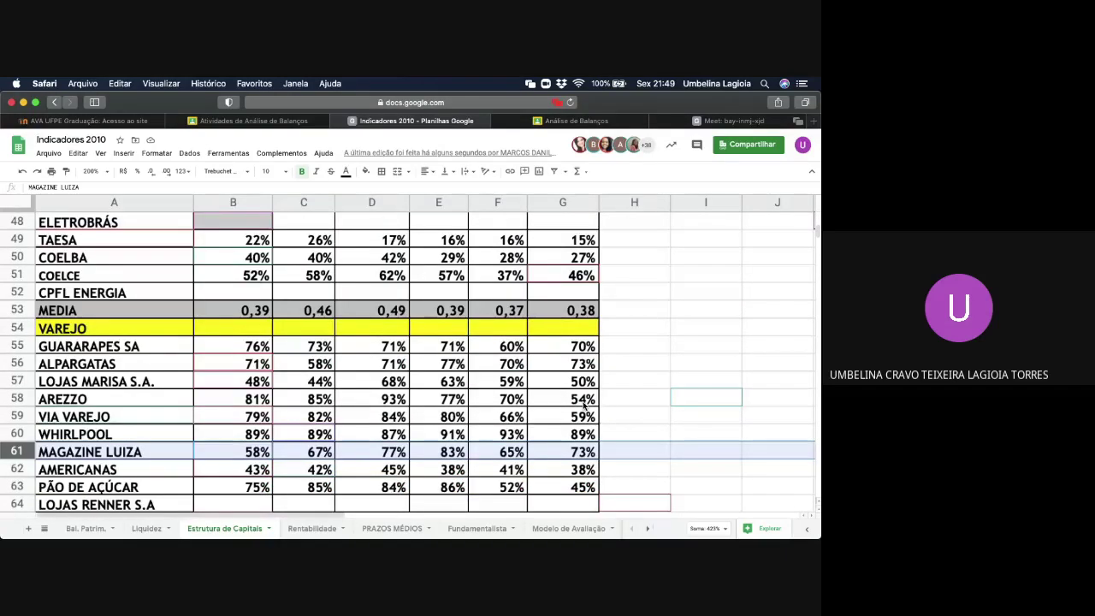
scroll(584, 405, "down", 5)
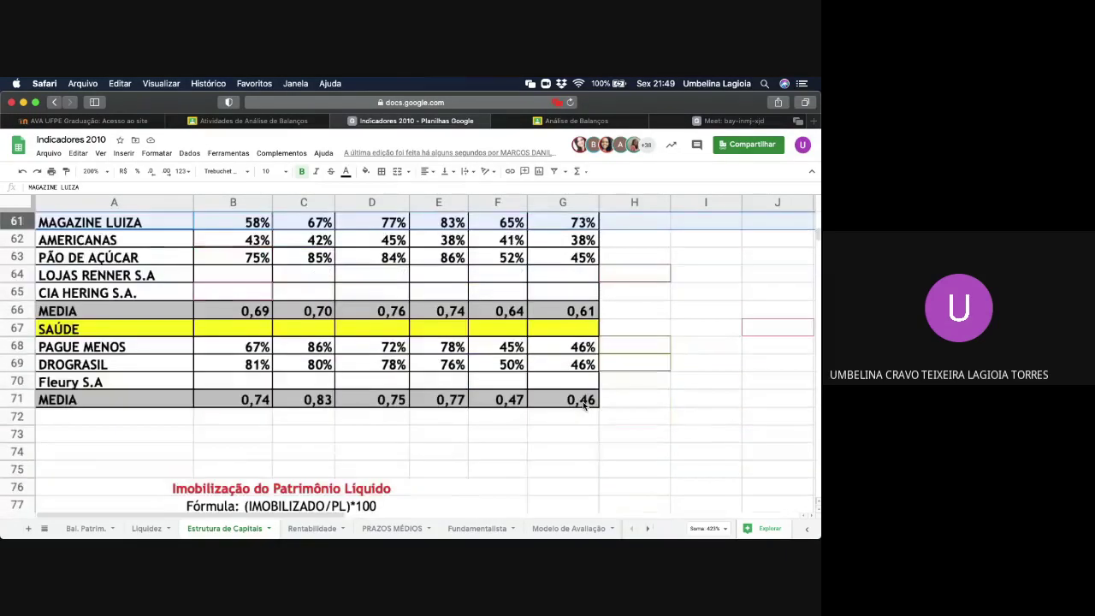
scroll(584, 405, "up", 3)
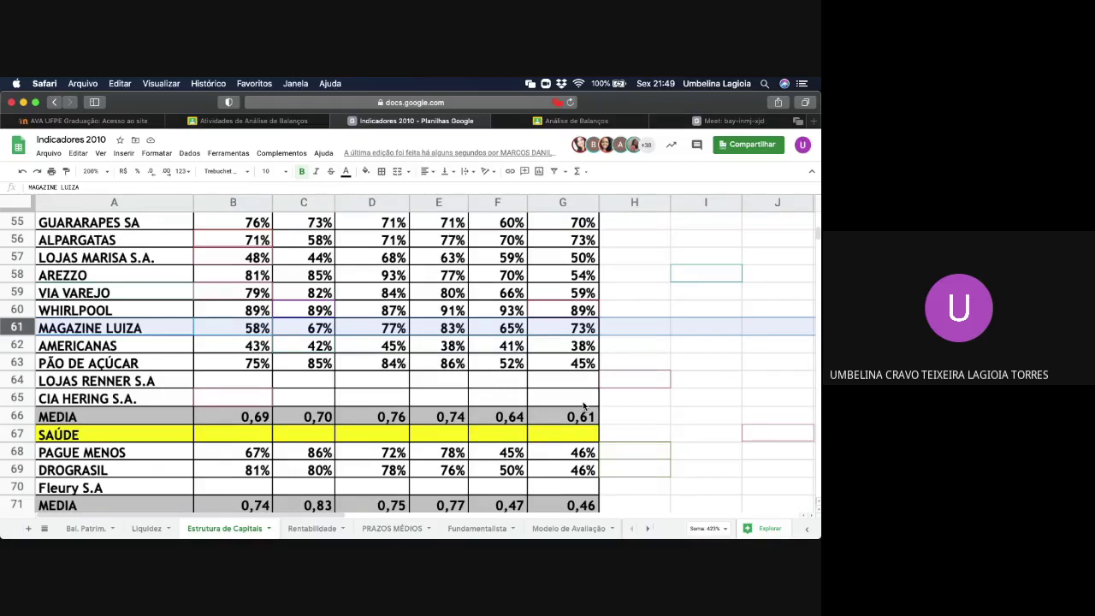
- Compare the sector rows of Composição do Endividamento with the third-party capital ratios, and view the Imobilização do Patrimônio Líquido table
scroll(584, 405, "up", 1)
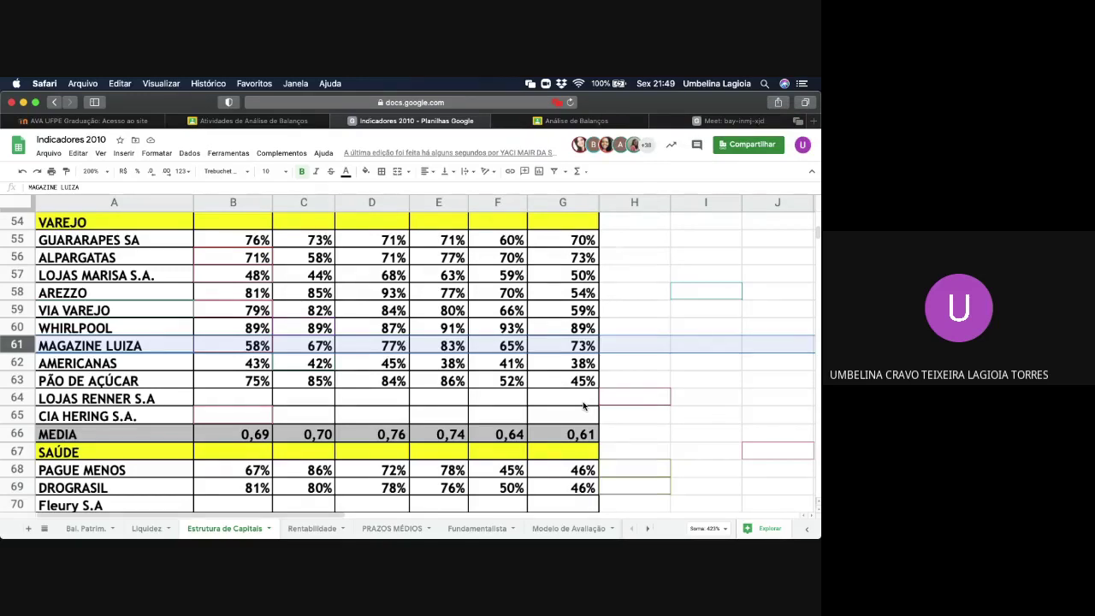
scroll(598, 372, "down", 5)
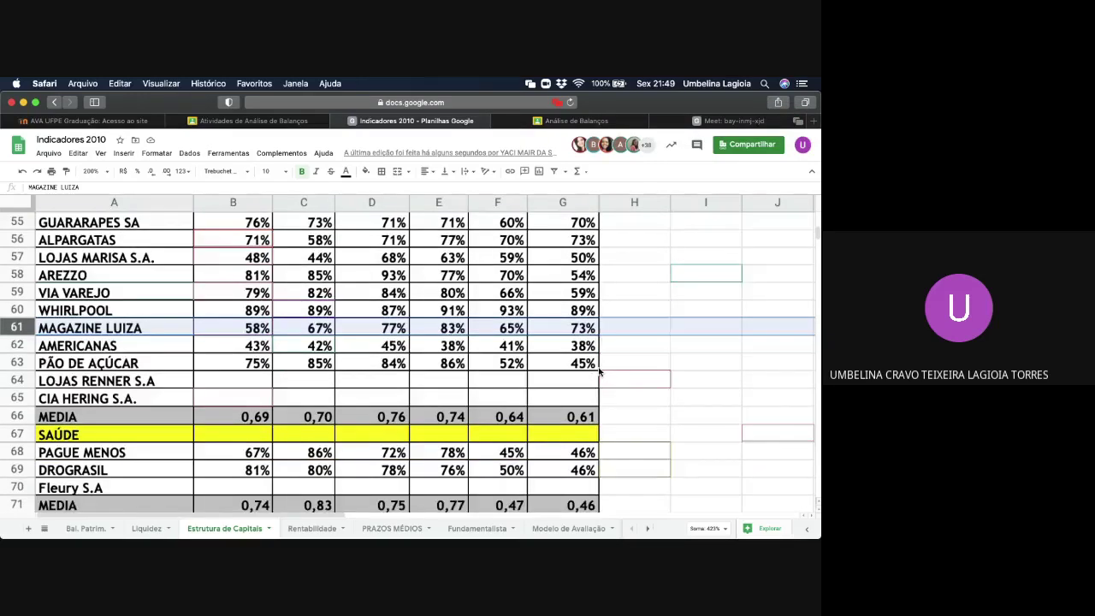
scroll(599, 371, "up", 4)
scroll(599, 371, "up", 15)
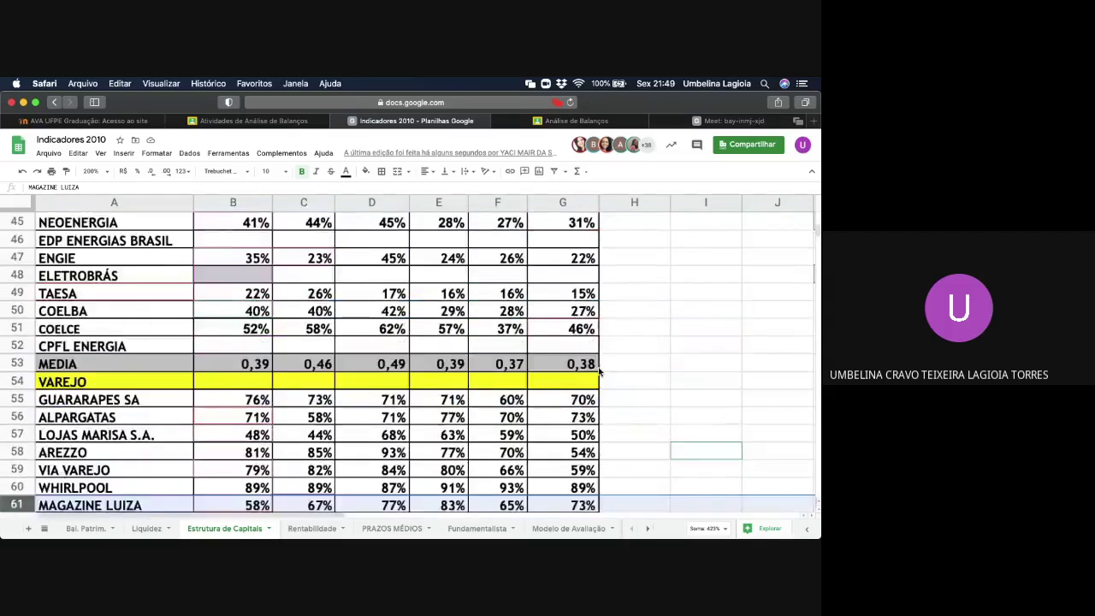
scroll(599, 371, "up", 10)
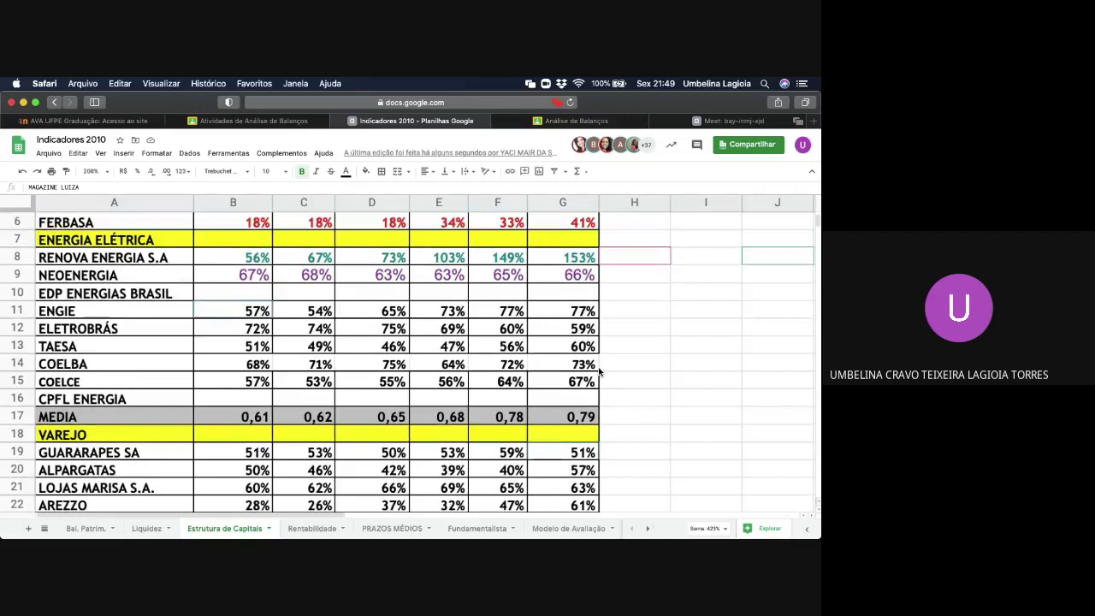
scroll(599, 371, "up", 2)
scroll(599, 371, "down", 9)
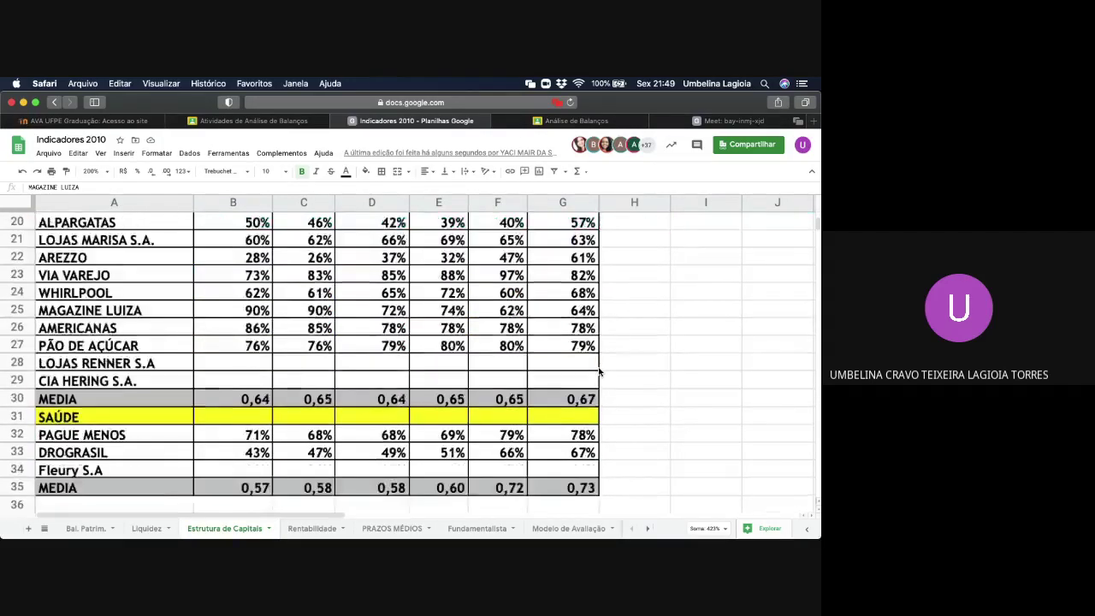
scroll(598, 372, "down", 12)
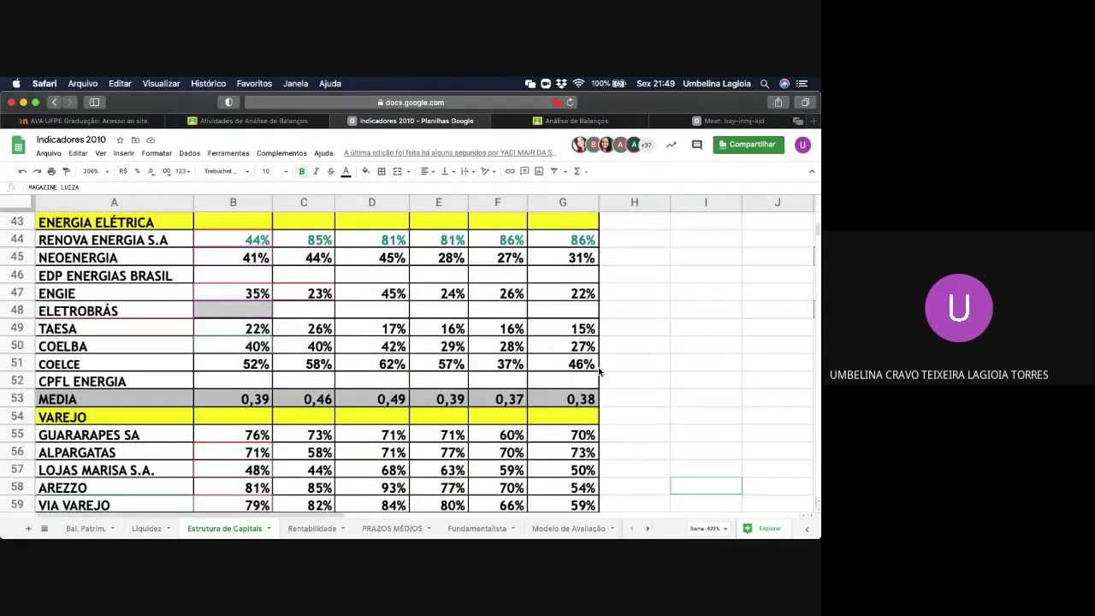
scroll(599, 371, "down", 7)
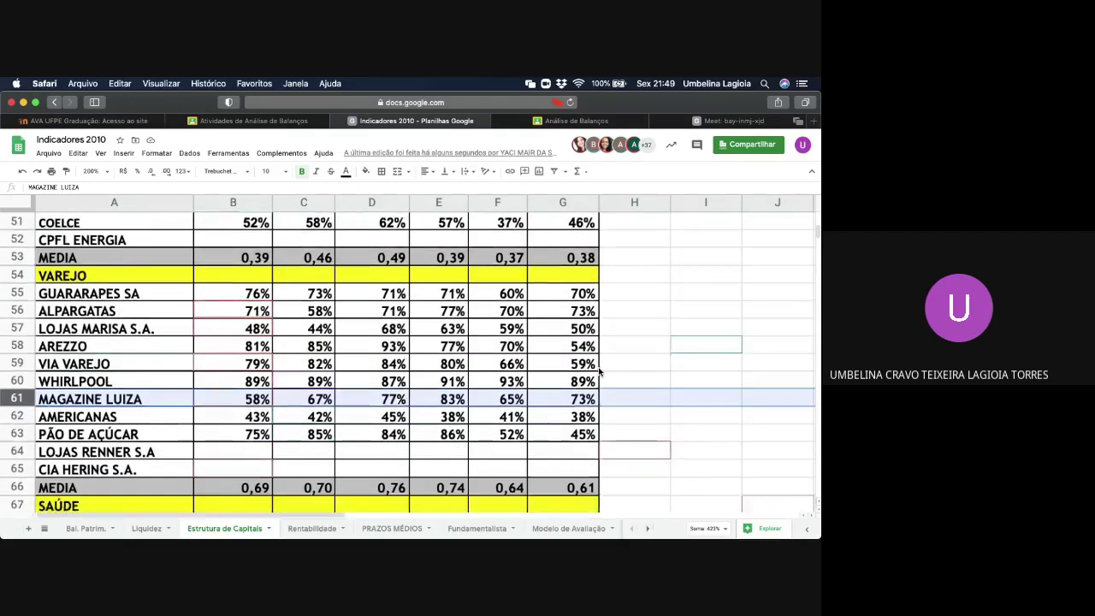
scroll(599, 372, "down", 3)
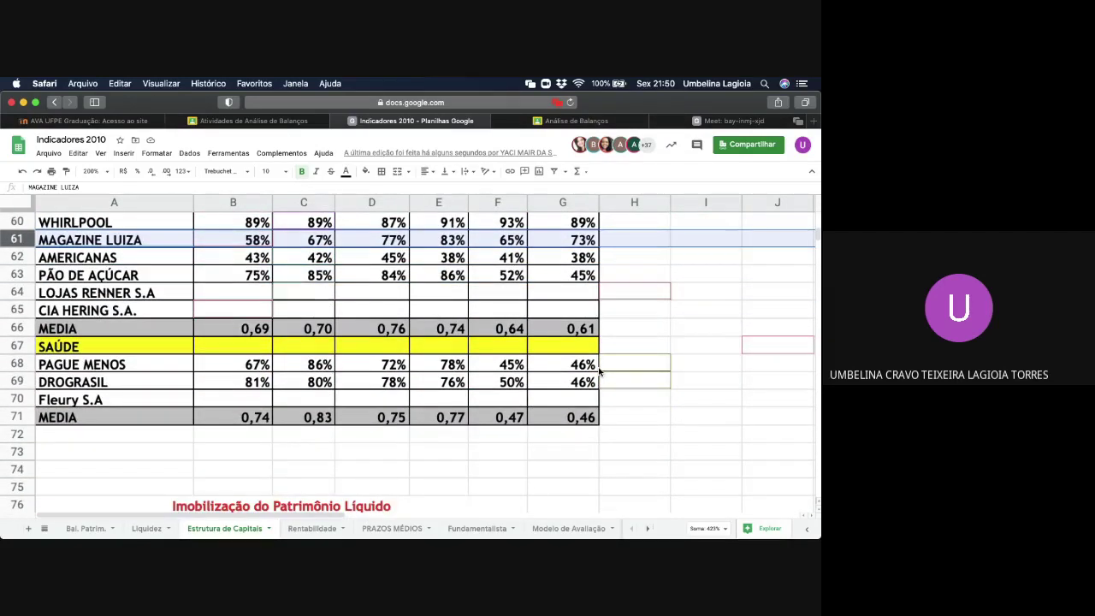
scroll(599, 372, "down", 10)
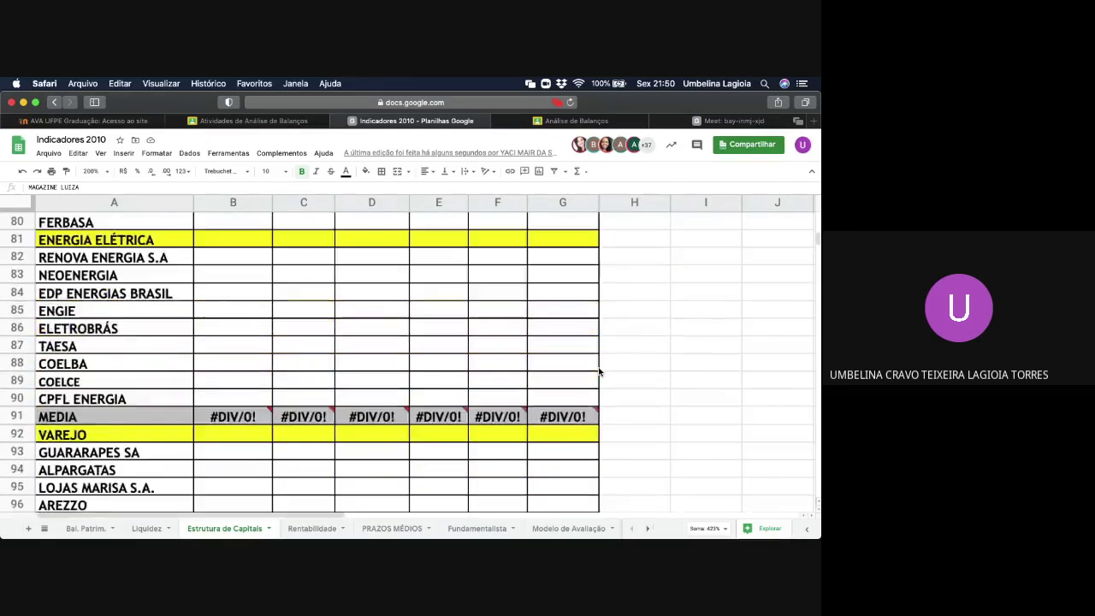
scroll(599, 371, "down", 1)
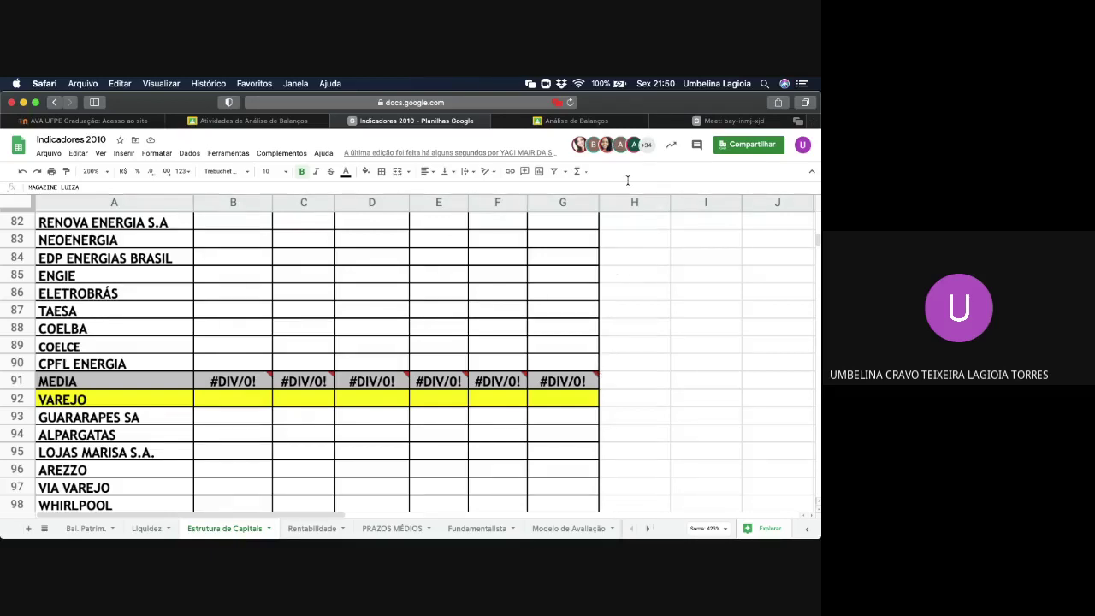
- Switch to the Google Meet call and stop the meeting recording
left_click(698, 123)
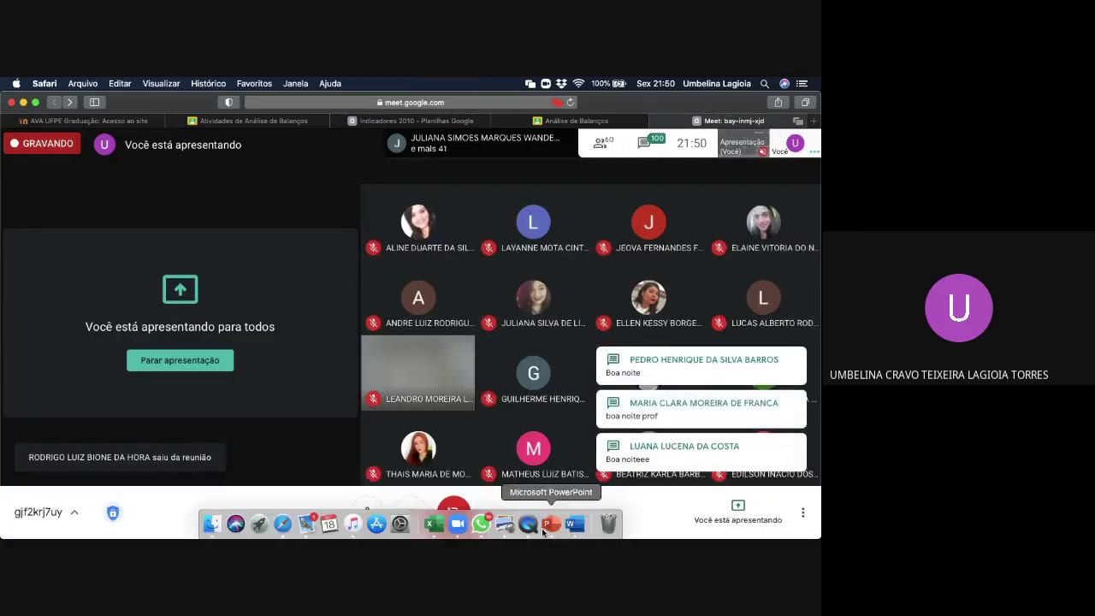
left_click(803, 515)
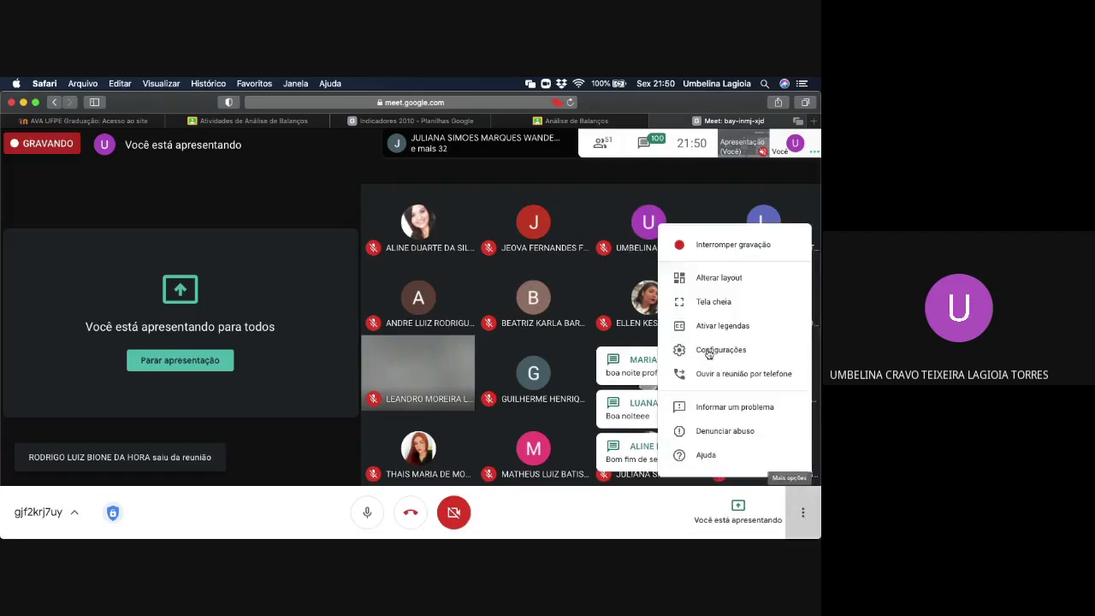
left_click(692, 246)
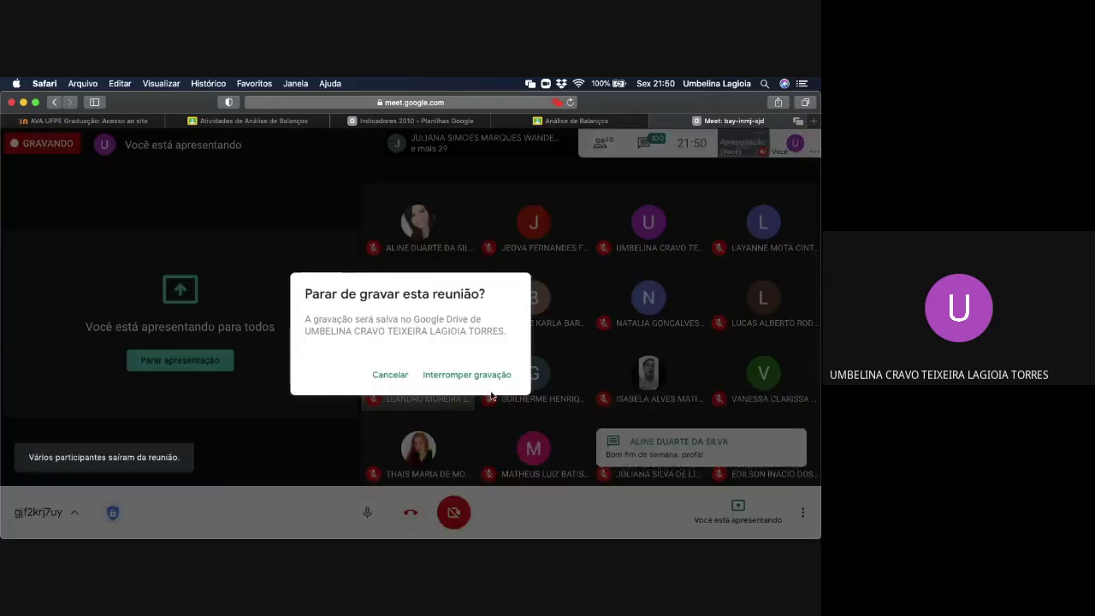